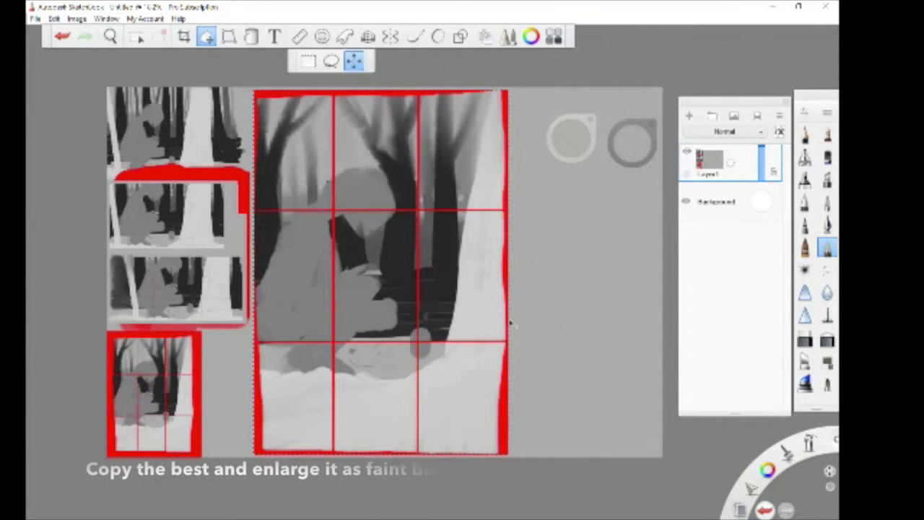
- Move the enlarged thumbnail onto its own layer, fade it to a low opacity and add an empty layer above it
{"action": "key", "text": "ctrl+x"}
{"action": "key", "text": "ctrl+v"}
{"action": "key", "text": "Escape"}
{"action": "left_click_drag", "start_coordinate": [761, 148], "coordinate": [762, 176]}
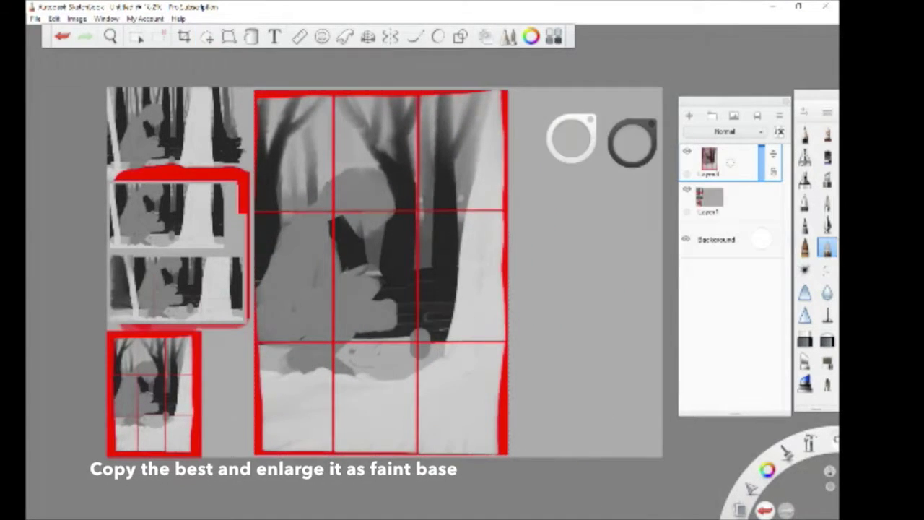
{"action": "left_click", "coordinate": [688, 116]}
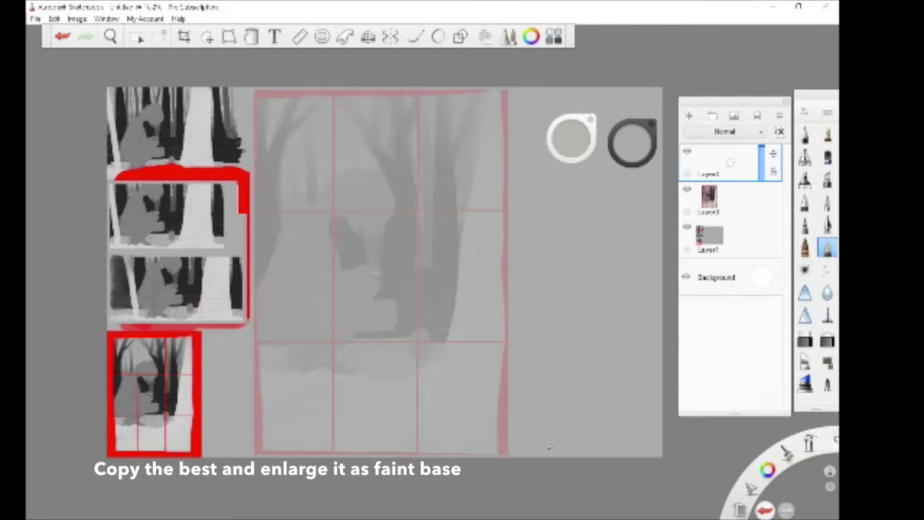
- Block in the crouching figure and the small shapes before it in mid grey with the Synthetic Flat Bristle Brush
{"action": "left_click", "coordinate": [827, 361]}
{"action": "left_click", "coordinate": [632, 143]}
{"action": "left_click_drag", "start_coordinate": [571, 139], "coordinate": [576, 141]}
{"action": "mouse_move", "coordinate": [341, 189]}
{"action": "left_mouse_down"}
{"action": "mouse_move", "coordinate": [373, 181]}
{"action": "mouse_move", "coordinate": [351, 210]}
{"action": "mouse_move", "coordinate": [376, 192]}
{"action": "mouse_move", "coordinate": [301, 217]}
{"action": "mouse_move", "coordinate": [283, 260]}
{"action": "left_mouse_up"}
{"action": "mouse_move", "coordinate": [325, 218]}
{"action": "left_mouse_down"}
{"action": "mouse_move", "coordinate": [303, 261]}
{"action": "mouse_move", "coordinate": [301, 310]}
{"action": "left_mouse_up"}
{"action": "mouse_move", "coordinate": [286, 259]}
{"action": "left_mouse_down"}
{"action": "mouse_move", "coordinate": [261, 297]}
{"action": "mouse_move", "coordinate": [262, 346]}
{"action": "left_mouse_up"}
{"action": "left_click_drag", "start_coordinate": [271, 310], "coordinate": [316, 342]}
{"action": "mouse_move", "coordinate": [331, 297]}
{"action": "left_mouse_down"}
{"action": "mouse_move", "coordinate": [306, 321]}
{"action": "mouse_move", "coordinate": [348, 282]}
{"action": "mouse_move", "coordinate": [352, 318]}
{"action": "mouse_move", "coordinate": [361, 287]}
{"action": "mouse_move", "coordinate": [309, 345]}
{"action": "mouse_move", "coordinate": [329, 365]}
{"action": "left_mouse_up"}
{"action": "mouse_move", "coordinate": [343, 328]}
{"action": "left_mouse_down"}
{"action": "mouse_move", "coordinate": [303, 368]}
{"action": "mouse_move", "coordinate": [292, 354]}
{"action": "left_mouse_up"}
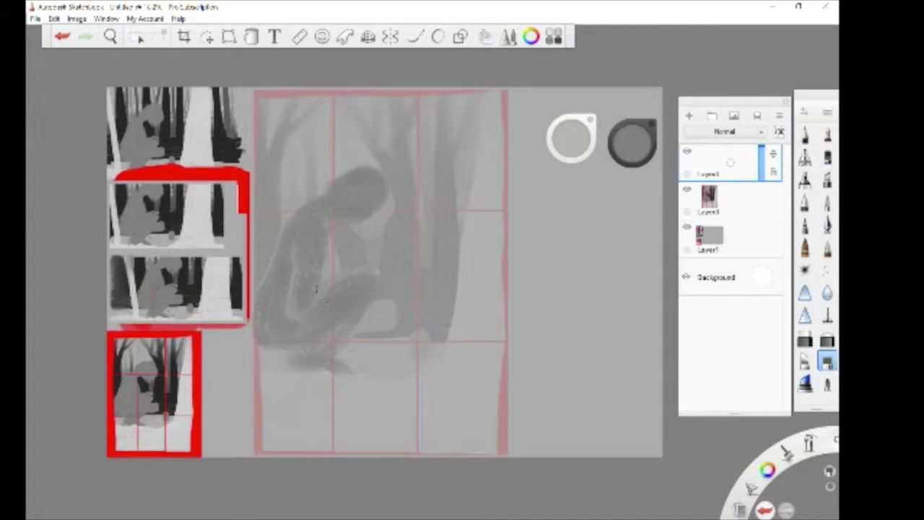
{"action": "mouse_move", "coordinate": [376, 302]}
{"action": "left_mouse_down"}
{"action": "mouse_move", "coordinate": [390, 316]}
{"action": "mouse_move", "coordinate": [368, 322]}
{"action": "mouse_move", "coordinate": [401, 322]}
{"action": "mouse_move", "coordinate": [386, 315]}
{"action": "left_mouse_up"}
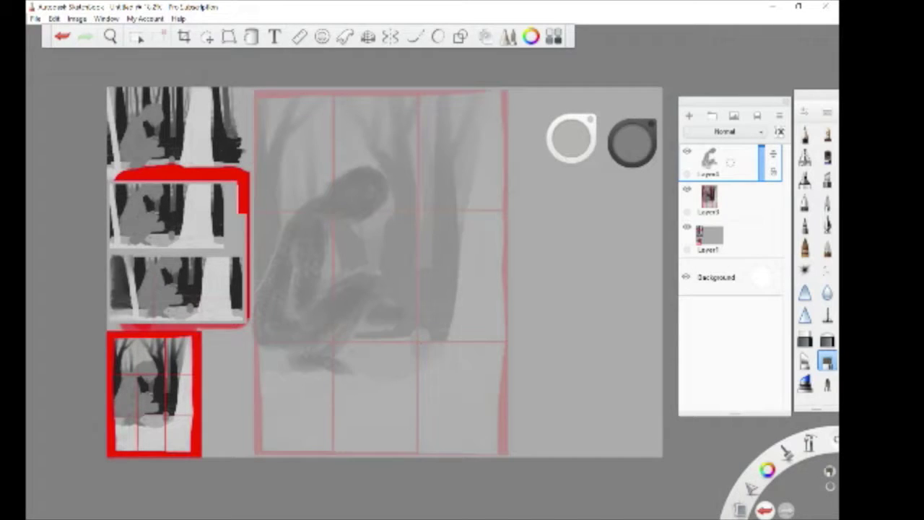
{"action": "left_click_drag", "start_coordinate": [421, 333], "coordinate": [417, 355]}
- Pick a darker grey, halve the brush size and shade the figure's neck, nose and eye area
{"action": "left_click", "coordinate": [632, 143]}
{"action": "left_click", "coordinate": [616, 156]}
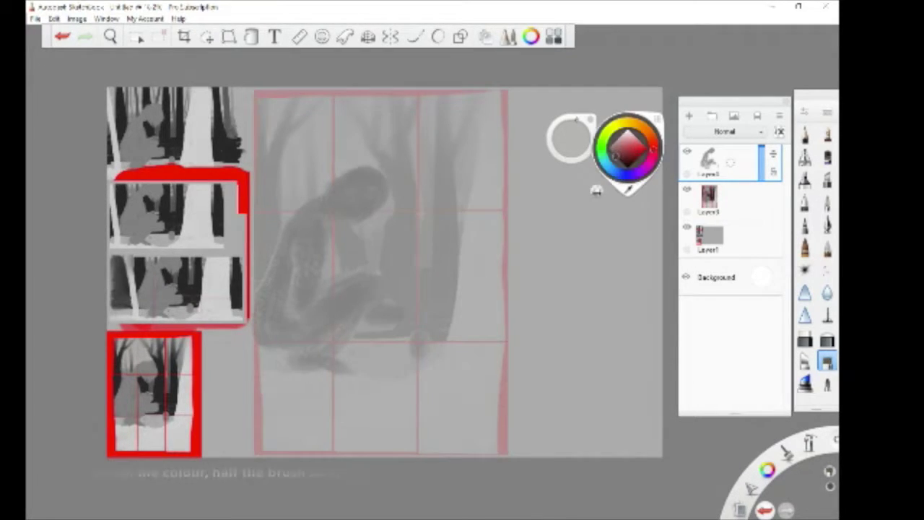
{"action": "left_click", "coordinate": [571, 139]}
{"action": "left_click_drag", "start_coordinate": [394, 204], "coordinate": [373, 205]}
{"action": "left_click", "coordinate": [469, 58]}
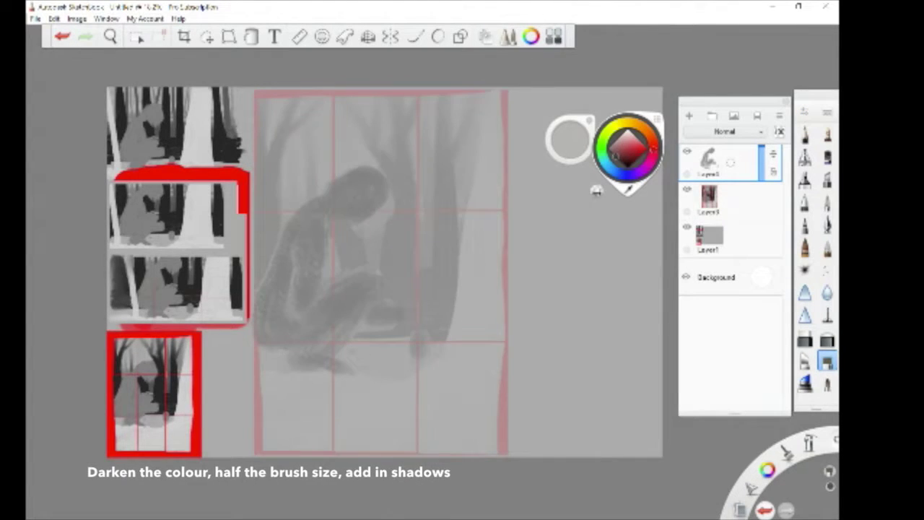
{"action": "scroll", "coordinate": [236, 172], "scroll_direction": "up", "scroll_amount": 2}
{"action": "left_click_drag", "start_coordinate": [358, 214], "coordinate": [347, 231]}
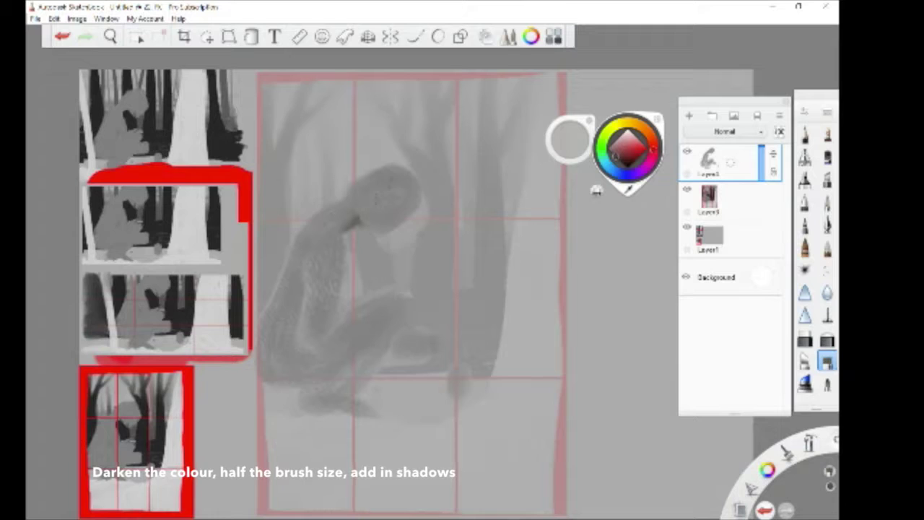
{"action": "left_click_drag", "start_coordinate": [373, 229], "coordinate": [379, 236]}
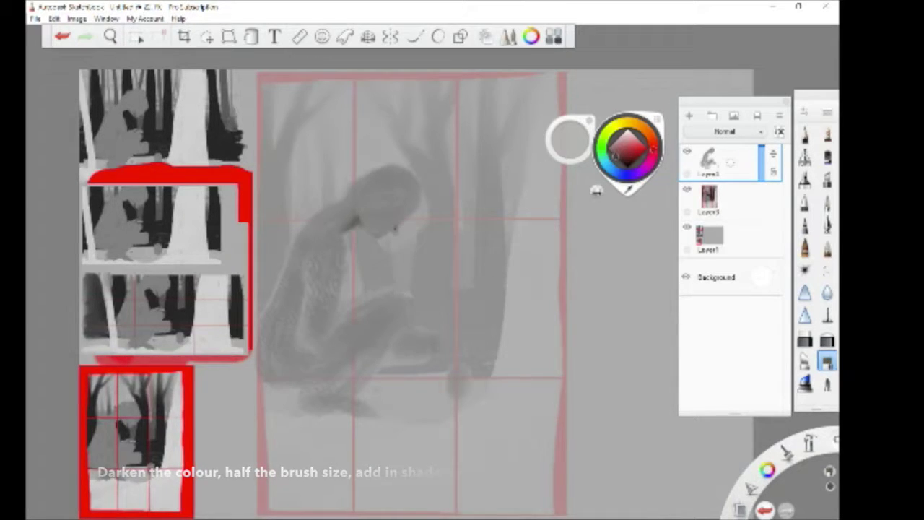
{"action": "mouse_move", "coordinate": [404, 217]}
{"action": "left_mouse_down"}
{"action": "mouse_move", "coordinate": [407, 206]}
{"action": "mouse_move", "coordinate": [388, 217]}
{"action": "mouse_move", "coordinate": [413, 200]}
{"action": "mouse_move", "coordinate": [372, 205]}
{"action": "left_mouse_up"}
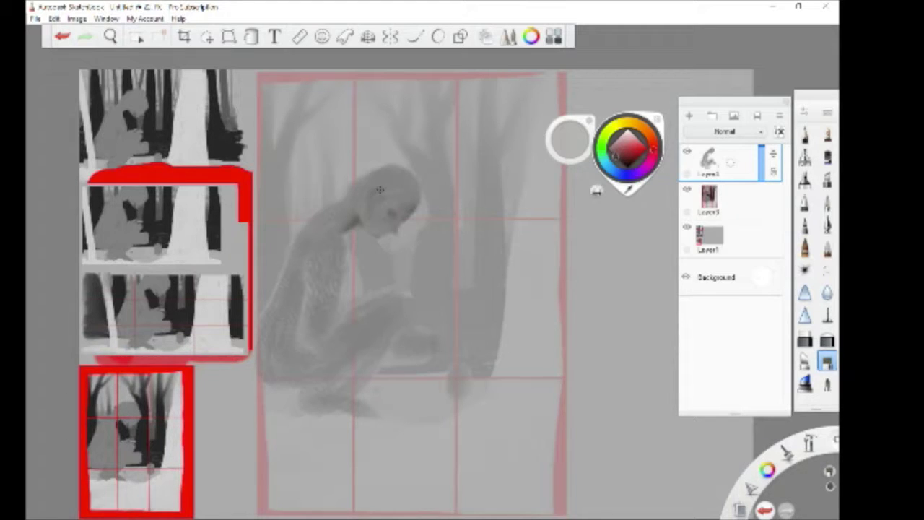
- Add dark hair strokes over the ear area and across the crown of the head
{"action": "mouse_move", "coordinate": [369, 201]}
{"action": "left_mouse_down"}
{"action": "mouse_move", "coordinate": [385, 190]}
{"action": "mouse_move", "coordinate": [364, 194]}
{"action": "left_mouse_up"}
{"action": "left_click_drag", "start_coordinate": [398, 169], "coordinate": [392, 186]}
{"action": "mouse_move", "coordinate": [409, 177]}
{"action": "left_mouse_down"}
{"action": "mouse_move", "coordinate": [390, 192]}
{"action": "mouse_move", "coordinate": [383, 176]}
{"action": "mouse_move", "coordinate": [413, 195]}
{"action": "left_mouse_up"}
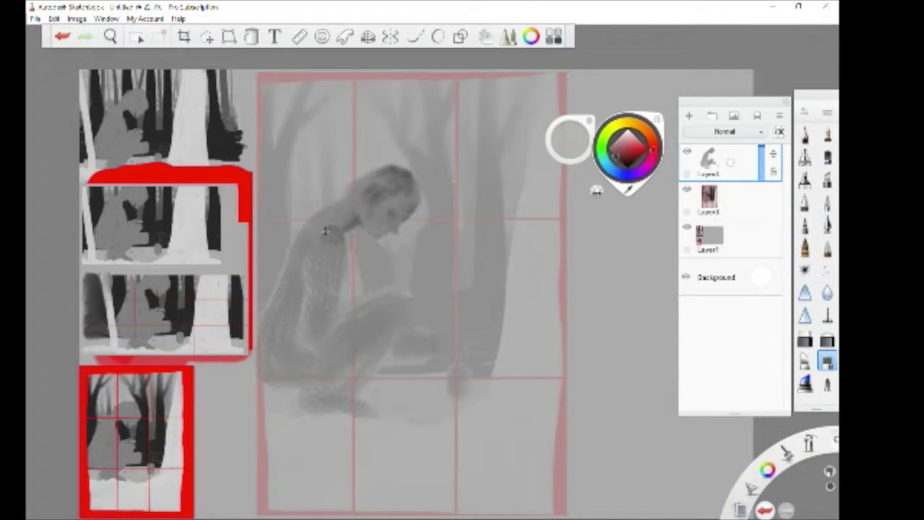
- Shade the edges of the upper arm from shoulder to elbow and undo the last stroke
{"action": "left_click_drag", "start_coordinate": [310, 280], "coordinate": [312, 297]}
{"action": "left_click_drag", "start_coordinate": [319, 255], "coordinate": [325, 236]}
{"action": "left_click_drag", "start_coordinate": [304, 326], "coordinate": [314, 341]}
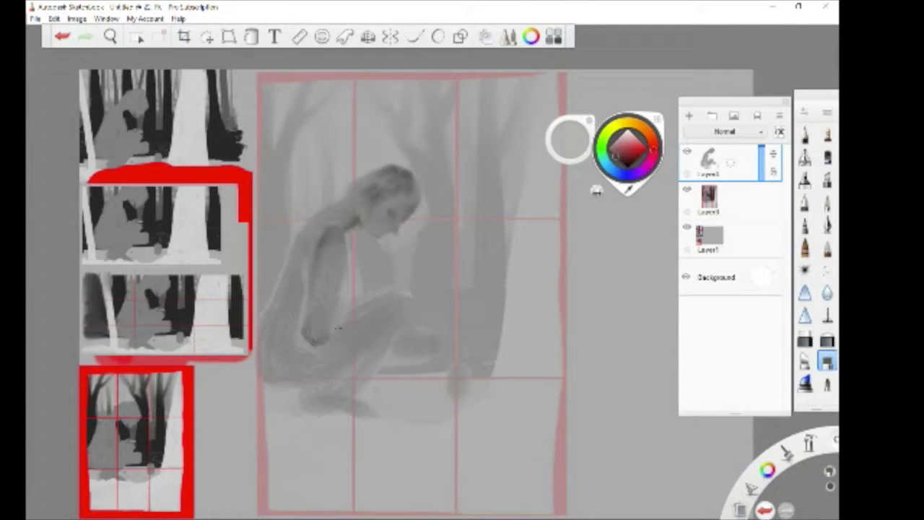
{"action": "key", "text": "ctrl+z"}
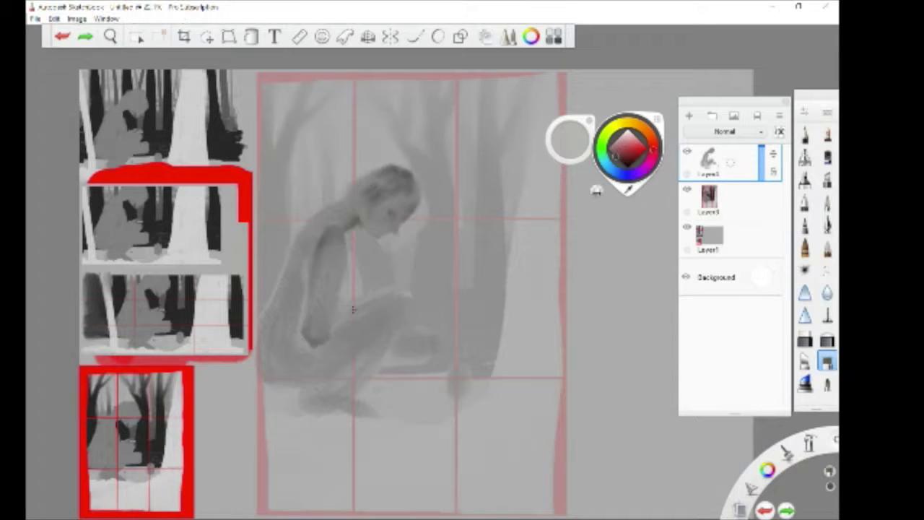
- Shade the top of the knee, the underside of the thigh and the lower leg down to the foot
{"action": "left_click_drag", "start_coordinate": [351, 306], "coordinate": [374, 294]}
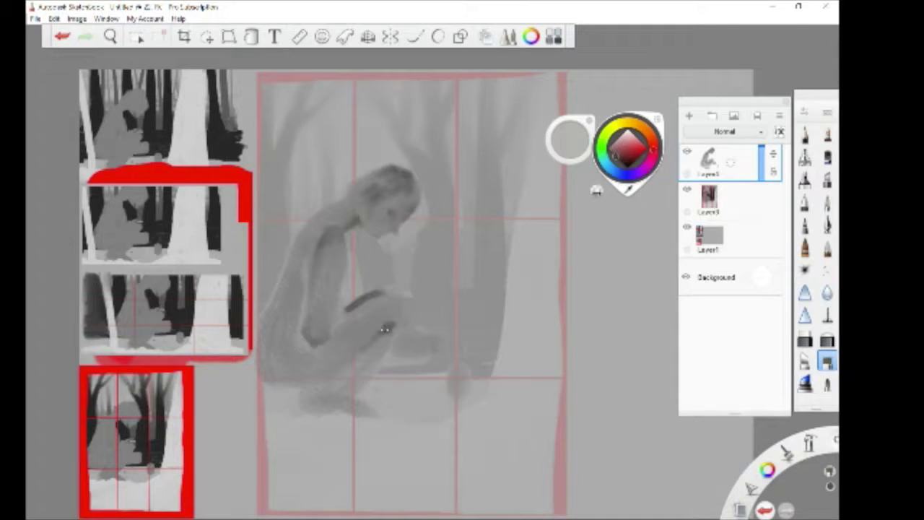
{"action": "left_click_drag", "start_coordinate": [380, 331], "coordinate": [395, 324]}
{"action": "left_click_drag", "start_coordinate": [361, 349], "coordinate": [331, 377]}
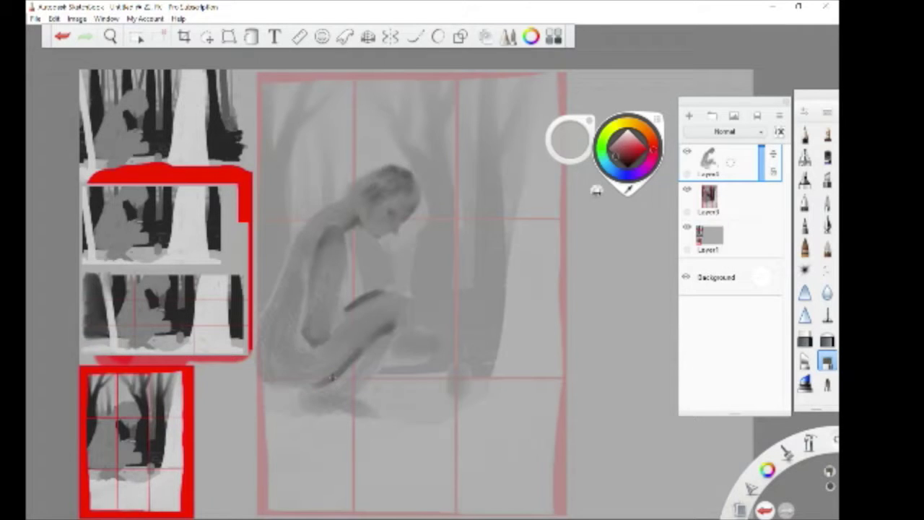
{"action": "left_click_drag", "start_coordinate": [349, 371], "coordinate": [326, 391]}
{"action": "left_click_drag", "start_coordinate": [366, 372], "coordinate": [347, 387]}
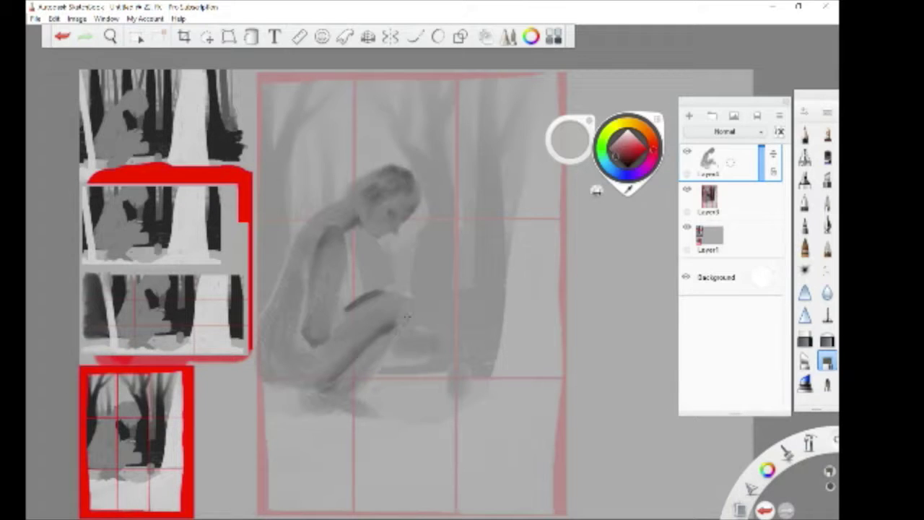
{"action": "left_click_drag", "start_coordinate": [352, 398], "coordinate": [345, 401]}
- Darken the waist, hip and shoulder, and deepen the shadows around the bent knee
{"action": "mouse_move", "coordinate": [297, 307]}
{"action": "left_mouse_down"}
{"action": "mouse_move", "coordinate": [296, 348]}
{"action": "mouse_move", "coordinate": [306, 346]}
{"action": "mouse_move", "coordinate": [273, 340]}
{"action": "mouse_move", "coordinate": [312, 353]}
{"action": "mouse_move", "coordinate": [348, 316]}
{"action": "left_mouse_up"}
{"action": "left_click_drag", "start_coordinate": [309, 345], "coordinate": [327, 357]}
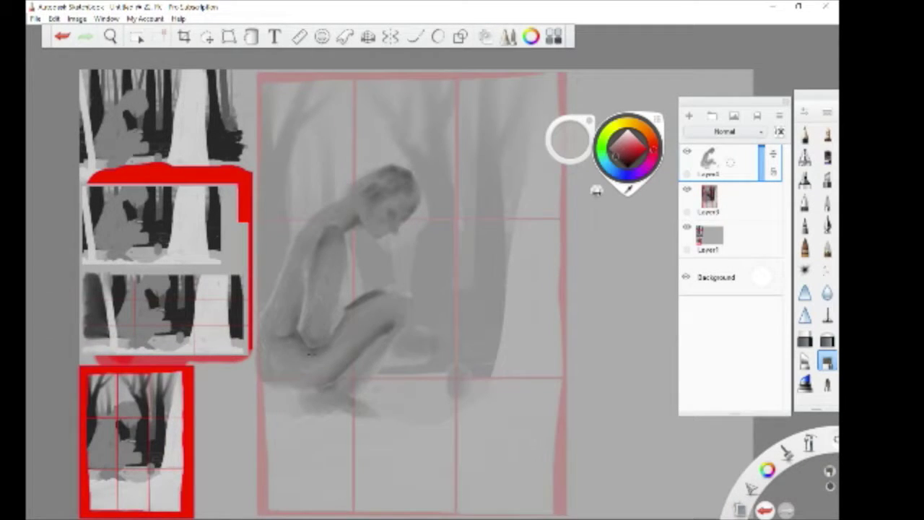
{"action": "mouse_move", "coordinate": [332, 374]}
{"action": "left_mouse_down"}
{"action": "mouse_move", "coordinate": [302, 384]}
{"action": "mouse_move", "coordinate": [348, 361]}
{"action": "left_mouse_up"}
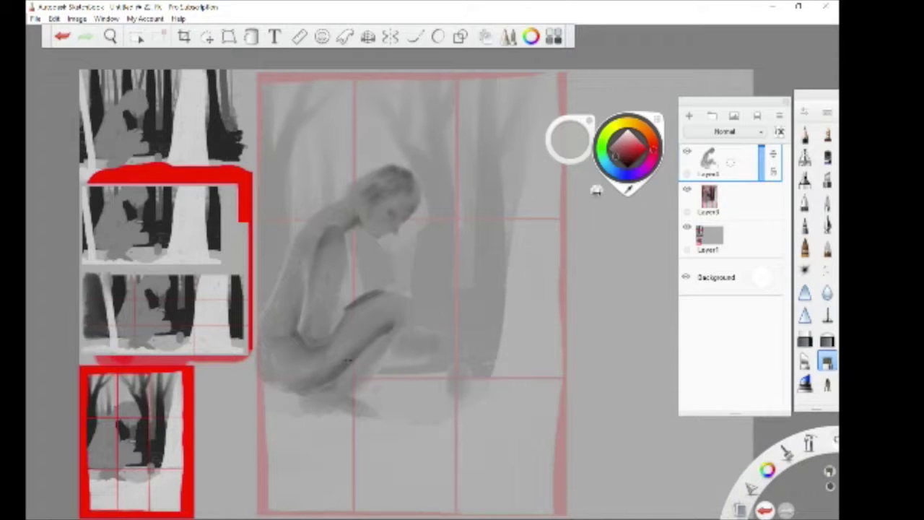
{"action": "mouse_move", "coordinate": [321, 244]}
{"action": "left_mouse_down"}
{"action": "mouse_move", "coordinate": [329, 233]}
{"action": "mouse_move", "coordinate": [302, 239]}
{"action": "left_mouse_up"}
{"action": "mouse_move", "coordinate": [390, 285]}
{"action": "left_mouse_down"}
{"action": "mouse_move", "coordinate": [376, 298]}
{"action": "mouse_move", "coordinate": [392, 288]}
{"action": "left_mouse_up"}
{"action": "left_click_drag", "start_coordinate": [390, 323], "coordinate": [383, 328]}
{"action": "left_click_drag", "start_coordinate": [401, 297], "coordinate": [384, 308]}
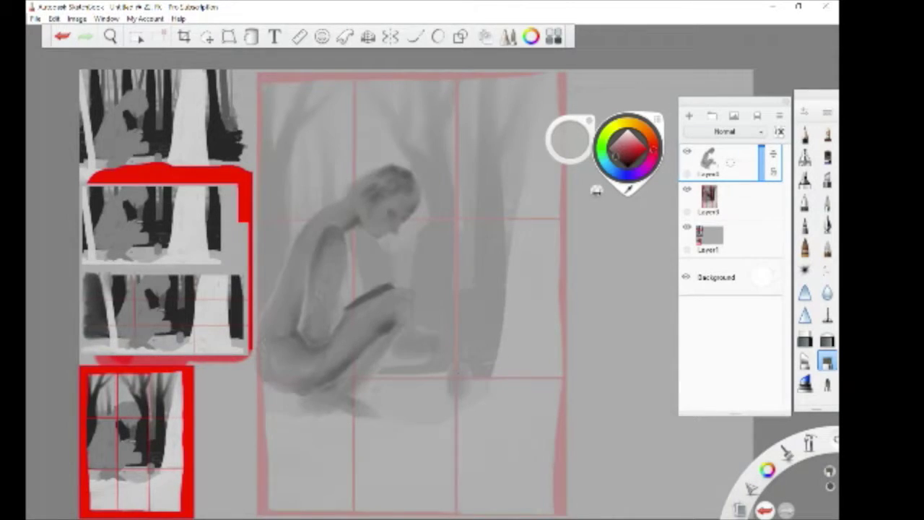
- Add dark shading to the small forms in front of the figure's legs
{"action": "left_click_drag", "start_coordinate": [457, 382], "coordinate": [457, 392]}
{"action": "left_click_drag", "start_coordinate": [460, 359], "coordinate": [455, 390]}
{"action": "mouse_move", "coordinate": [413, 344]}
{"action": "left_mouse_down"}
{"action": "mouse_move", "coordinate": [404, 345]}
{"action": "mouse_move", "coordinate": [445, 342]}
{"action": "left_mouse_up"}
{"action": "mouse_move", "coordinate": [393, 355]}
{"action": "left_mouse_down"}
{"action": "mouse_move", "coordinate": [410, 352]}
{"action": "mouse_move", "coordinate": [408, 329]}
{"action": "left_mouse_up"}
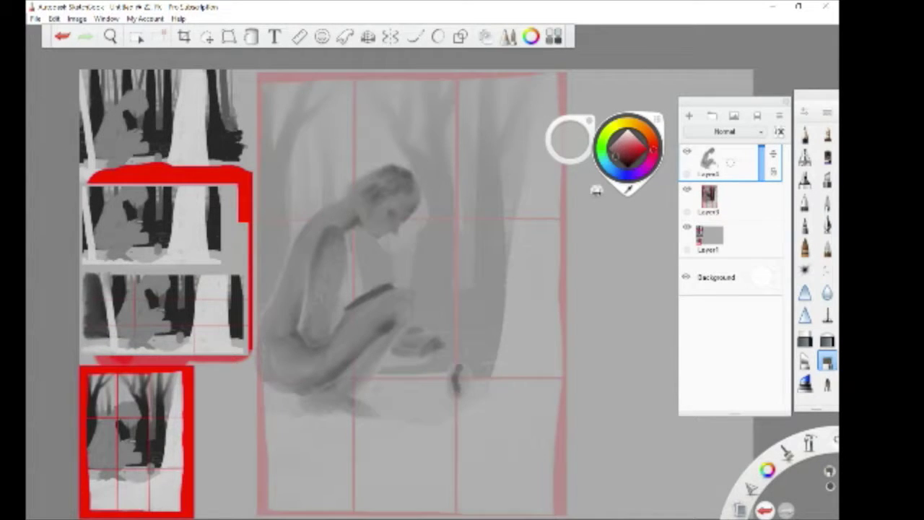
- Reduce the brush size, switch to a darker grey and refine the shadow along the neck and under the jaw
{"action": "left_click", "coordinate": [570, 139]}
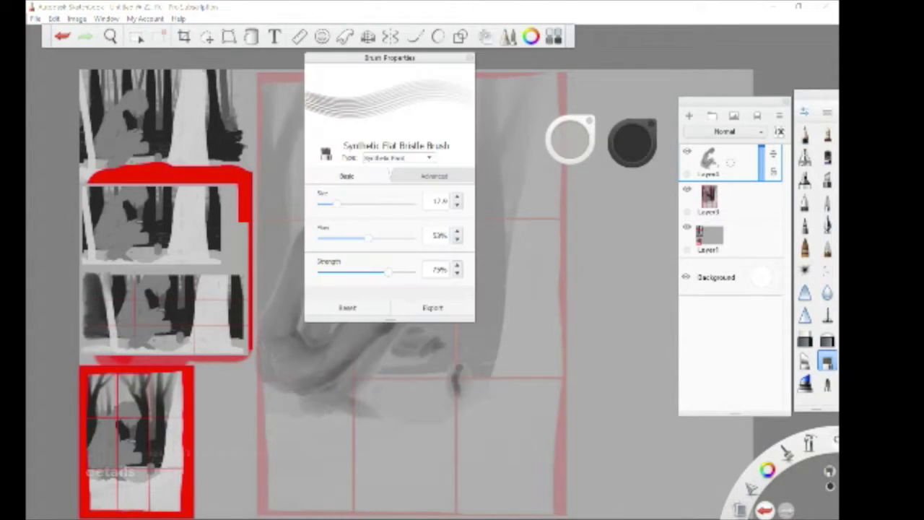
{"action": "left_click", "coordinate": [469, 57]}
{"action": "scroll", "coordinate": [377, 186], "scroll_direction": "up", "scroll_amount": 6}
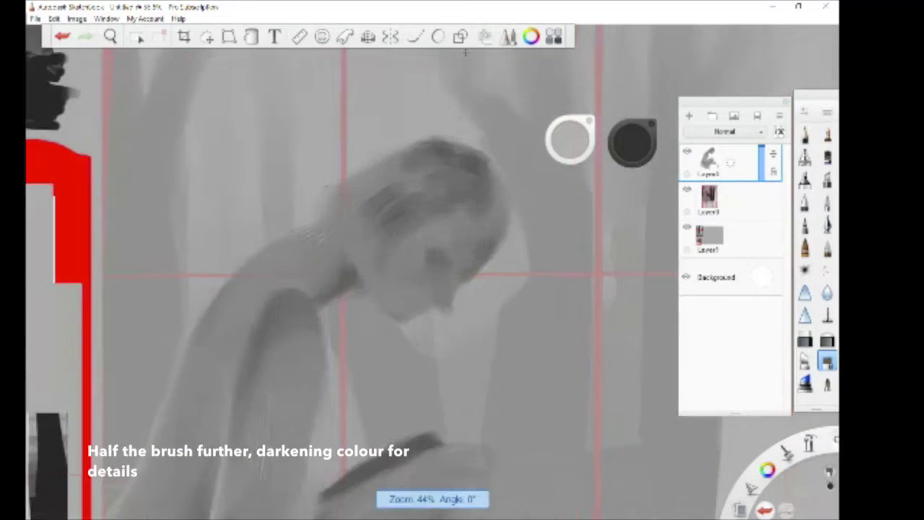
{"action": "left_click_drag", "start_coordinate": [304, 318], "coordinate": [326, 317]}
{"action": "mouse_move", "coordinate": [321, 276]}
{"action": "left_mouse_down"}
{"action": "mouse_move", "coordinate": [332, 309]}
{"action": "mouse_move", "coordinate": [311, 319]}
{"action": "mouse_move", "coordinate": [336, 315]}
{"action": "mouse_move", "coordinate": [334, 295]}
{"action": "left_mouse_up"}
{"action": "mouse_move", "coordinate": [332, 259]}
{"action": "left_mouse_down"}
{"action": "mouse_move", "coordinate": [326, 296]}
{"action": "mouse_move", "coordinate": [329, 267]}
{"action": "left_mouse_up"}
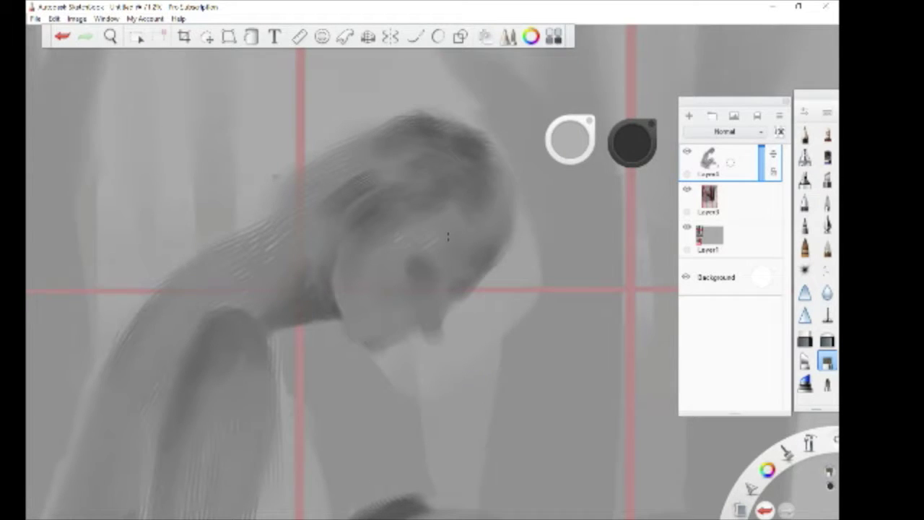
- Paint the eye, brow, nose and lips in the darker grey and erase the excess paint beyond the nose
{"action": "mouse_move", "coordinate": [418, 254]}
{"action": "left_mouse_down"}
{"action": "mouse_move", "coordinate": [431, 279]}
{"action": "mouse_move", "coordinate": [412, 260]}
{"action": "mouse_move", "coordinate": [425, 273]}
{"action": "left_mouse_up"}
{"action": "left_click_drag", "start_coordinate": [447, 250], "coordinate": [456, 276]}
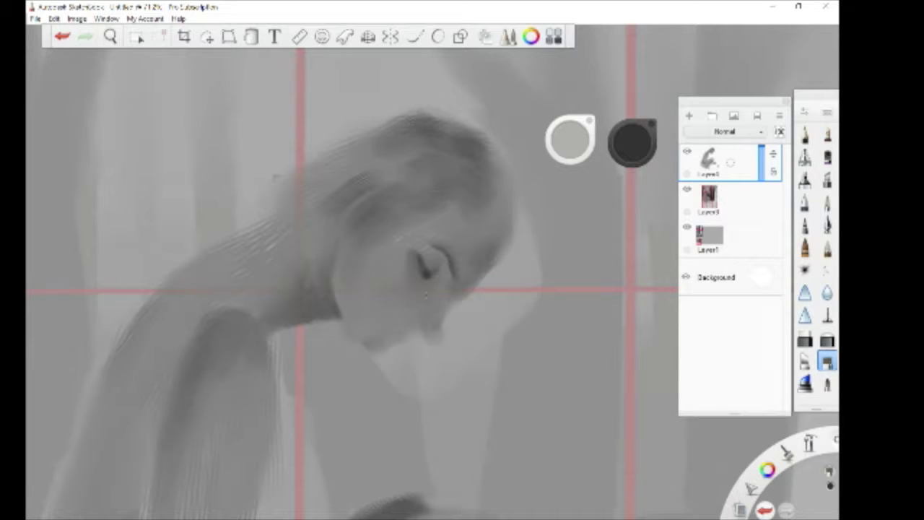
{"action": "mouse_move", "coordinate": [417, 282]}
{"action": "left_mouse_down"}
{"action": "mouse_move", "coordinate": [406, 311]}
{"action": "mouse_move", "coordinate": [422, 289]}
{"action": "left_mouse_up"}
{"action": "mouse_move", "coordinate": [443, 289]}
{"action": "left_mouse_down"}
{"action": "mouse_move", "coordinate": [437, 317]}
{"action": "mouse_move", "coordinate": [460, 285]}
{"action": "mouse_move", "coordinate": [442, 325]}
{"action": "mouse_move", "coordinate": [432, 329]}
{"action": "mouse_move", "coordinate": [421, 316]}
{"action": "mouse_move", "coordinate": [410, 333]}
{"action": "mouse_move", "coordinate": [389, 326]}
{"action": "mouse_move", "coordinate": [403, 333]}
{"action": "mouse_move", "coordinate": [388, 342]}
{"action": "left_mouse_up"}
{"action": "left_click", "coordinate": [806, 338]}
{"action": "mouse_move", "coordinate": [444, 322]}
{"action": "left_mouse_down"}
{"action": "mouse_move", "coordinate": [440, 331]}
{"action": "mouse_move", "coordinate": [459, 296]}
{"action": "mouse_move", "coordinate": [450, 296]}
{"action": "mouse_move", "coordinate": [461, 293]}
{"action": "mouse_move", "coordinate": [439, 317]}
{"action": "mouse_move", "coordinate": [488, 267]}
{"action": "mouse_move", "coordinate": [497, 244]}
{"action": "mouse_move", "coordinate": [476, 309]}
{"action": "mouse_move", "coordinate": [490, 342]}
{"action": "left_mouse_up"}
- Paint dark hair with the flat bristle brush hanging from the forehead behind the nose
{"action": "left_click", "coordinate": [827, 361]}
{"action": "left_click_drag", "start_coordinate": [478, 286], "coordinate": [462, 337]}
{"action": "mouse_move", "coordinate": [462, 304]}
{"action": "left_mouse_down"}
{"action": "mouse_move", "coordinate": [449, 335]}
{"action": "mouse_move", "coordinate": [477, 348]}
{"action": "left_mouse_up"}
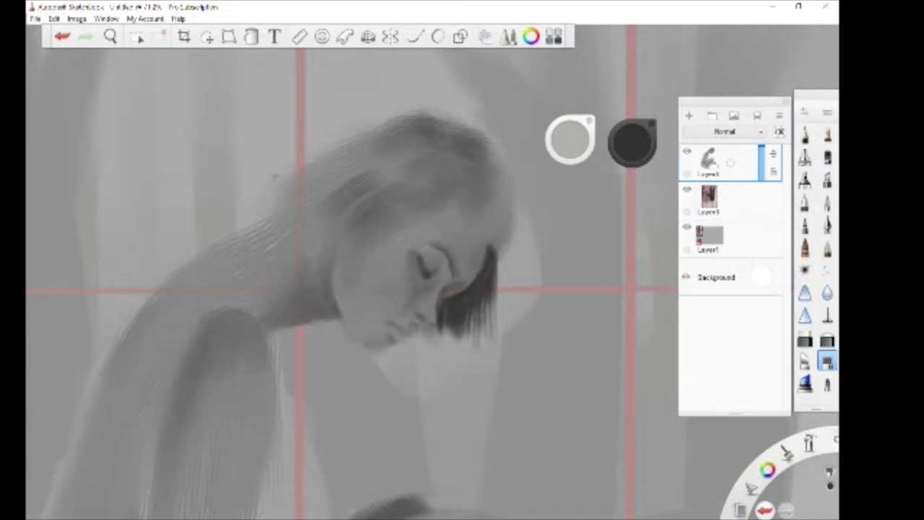
{"action": "left_click_drag", "start_coordinate": [474, 309], "coordinate": [464, 364]}
{"action": "left_click_drag", "start_coordinate": [442, 325], "coordinate": [446, 374]}
- Resize the brush, outline the profile from the lips to the chin and add dark hair strokes beneath it
{"action": "left_click_drag", "start_coordinate": [570, 139], "coordinate": [573, 146]}
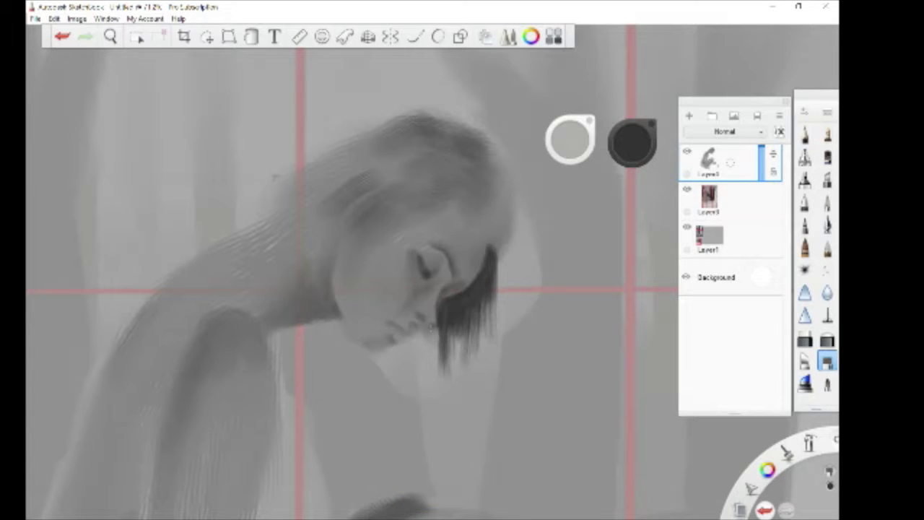
{"action": "mouse_move", "coordinate": [437, 325]}
{"action": "left_mouse_down"}
{"action": "mouse_move", "coordinate": [376, 355]}
{"action": "mouse_move", "coordinate": [376, 370]}
{"action": "mouse_move", "coordinate": [392, 352]}
{"action": "left_mouse_up"}
{"action": "left_click_drag", "start_coordinate": [570, 142], "coordinate": [569, 150]}
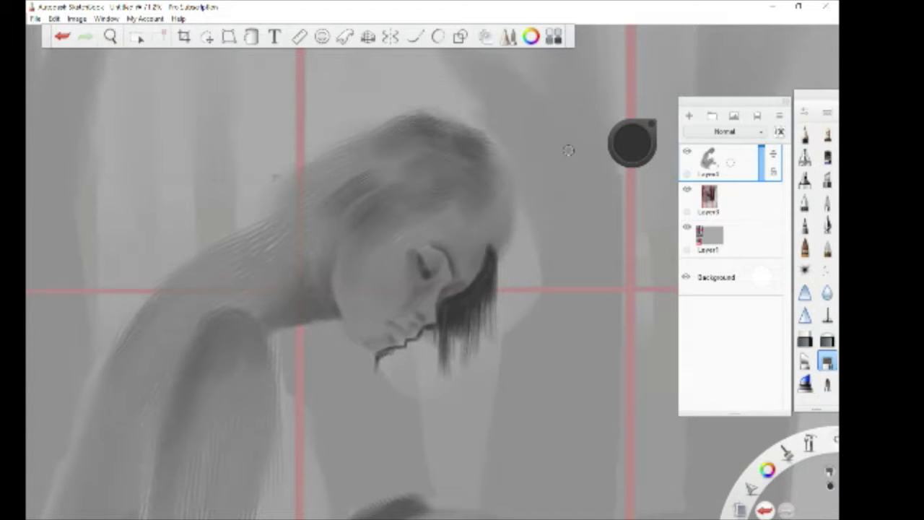
{"action": "mouse_move", "coordinate": [412, 345]}
{"action": "left_mouse_down"}
{"action": "mouse_move", "coordinate": [431, 336]}
{"action": "mouse_move", "coordinate": [436, 348]}
{"action": "left_mouse_up"}
{"action": "mouse_move", "coordinate": [426, 349]}
{"action": "left_mouse_down"}
{"action": "mouse_move", "coordinate": [409, 372]}
{"action": "mouse_move", "coordinate": [381, 363]}
{"action": "left_mouse_up"}
- Fill the area under the neck and jaw with dark hair, joining it to the strands behind the face
{"action": "mouse_move", "coordinate": [312, 322]}
{"action": "left_mouse_down"}
{"action": "mouse_move", "coordinate": [339, 325]}
{"action": "mouse_move", "coordinate": [381, 370]}
{"action": "mouse_move", "coordinate": [311, 325]}
{"action": "mouse_move", "coordinate": [288, 336]}
{"action": "mouse_move", "coordinate": [332, 366]}
{"action": "mouse_move", "coordinate": [373, 371]}
{"action": "left_mouse_up"}
{"action": "mouse_move", "coordinate": [296, 354]}
{"action": "left_mouse_down"}
{"action": "mouse_move", "coordinate": [309, 329]}
{"action": "mouse_move", "coordinate": [365, 366]}
{"action": "left_mouse_up"}
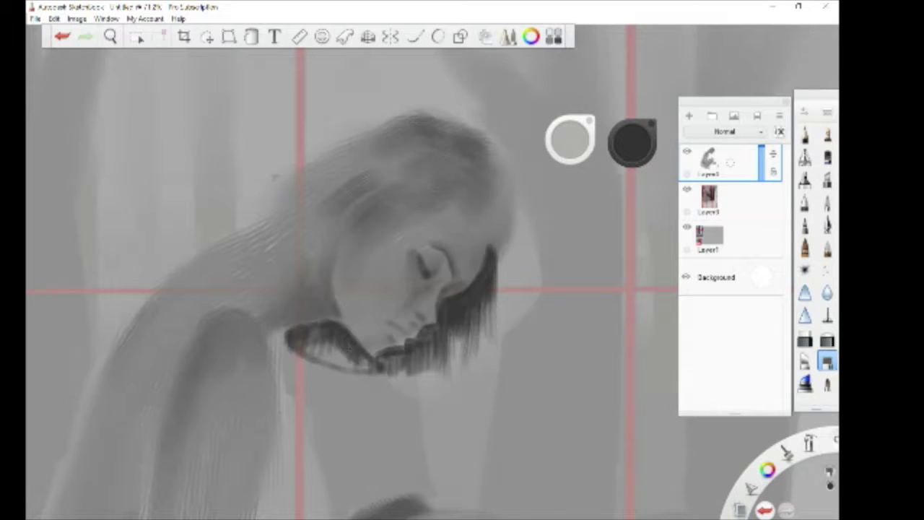
{"action": "left_click_drag", "start_coordinate": [322, 341], "coordinate": [368, 371]}
{"action": "mouse_move", "coordinate": [293, 334]}
{"action": "left_mouse_down"}
{"action": "mouse_move", "coordinate": [317, 360]}
{"action": "mouse_move", "coordinate": [377, 374]}
{"action": "left_mouse_up"}
{"action": "mouse_move", "coordinate": [322, 353]}
{"action": "left_mouse_down"}
{"action": "mouse_move", "coordinate": [345, 372]}
{"action": "mouse_move", "coordinate": [316, 370]}
{"action": "mouse_move", "coordinate": [390, 375]}
{"action": "mouse_move", "coordinate": [394, 367]}
{"action": "mouse_move", "coordinate": [437, 364]}
{"action": "left_mouse_up"}
{"action": "left_click_drag", "start_coordinate": [447, 329], "coordinate": [458, 363]}
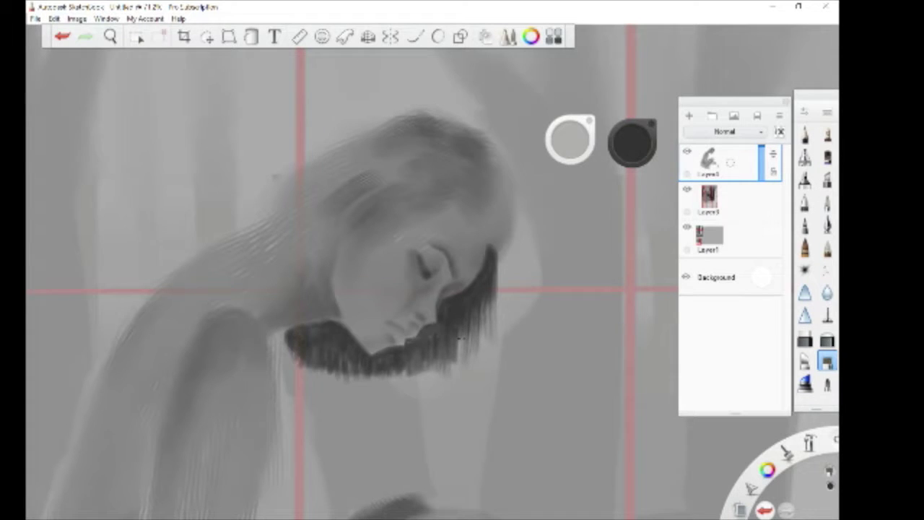
- Lengthen the hair beyond the face with downward strands that flick outward at the tips
{"action": "left_click_drag", "start_coordinate": [455, 329], "coordinate": [466, 377]}
{"action": "left_click_drag", "start_coordinate": [470, 314], "coordinate": [484, 380]}
{"action": "mouse_move", "coordinate": [493, 297]}
{"action": "left_mouse_down"}
{"action": "mouse_move", "coordinate": [498, 364]}
{"action": "mouse_move", "coordinate": [488, 367]}
{"action": "left_mouse_up"}
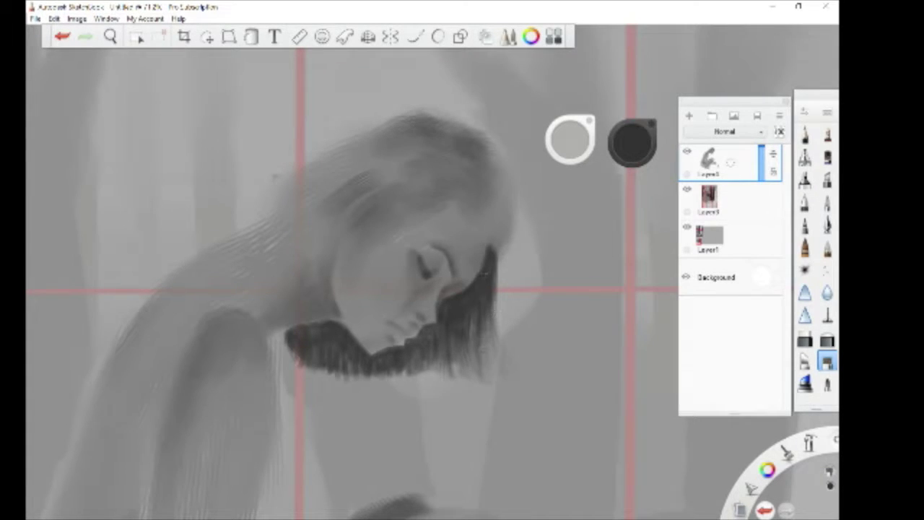
{"action": "left_click_drag", "start_coordinate": [496, 304], "coordinate": [489, 369]}
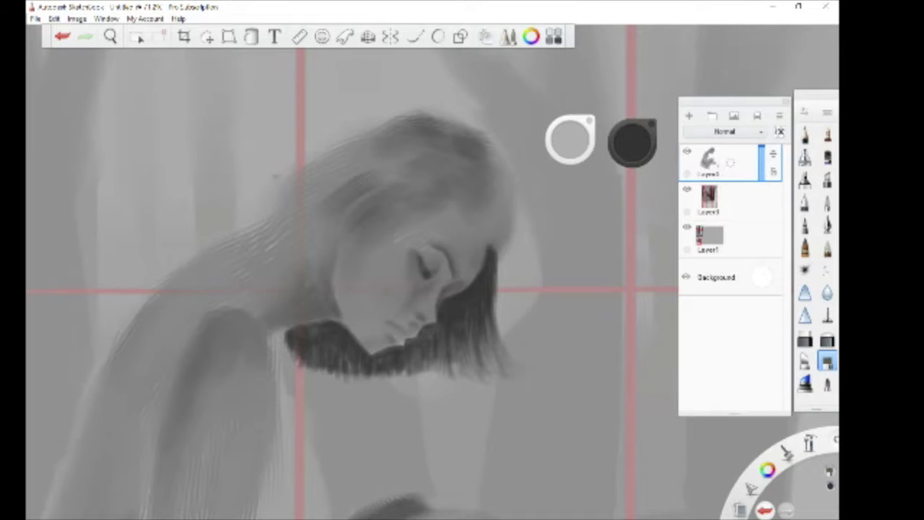
- Darken the hair from the crown along the forehead hairline and down the far side of the face
{"action": "scroll", "coordinate": [486, 337], "scroll_direction": "down", "scroll_amount": 2}
{"action": "mouse_move", "coordinate": [497, 234]}
{"action": "left_mouse_down"}
{"action": "mouse_move", "coordinate": [501, 276]}
{"action": "mouse_move", "coordinate": [473, 239]}
{"action": "left_mouse_up"}
{"action": "mouse_move", "coordinate": [476, 192]}
{"action": "left_mouse_down"}
{"action": "mouse_move", "coordinate": [468, 218]}
{"action": "mouse_move", "coordinate": [467, 205]}
{"action": "mouse_move", "coordinate": [473, 235]}
{"action": "mouse_move", "coordinate": [475, 214]}
{"action": "left_mouse_up"}
{"action": "mouse_move", "coordinate": [499, 182]}
{"action": "left_mouse_down"}
{"action": "mouse_move", "coordinate": [471, 220]}
{"action": "mouse_move", "coordinate": [501, 260]}
{"action": "left_mouse_up"}
{"action": "mouse_move", "coordinate": [472, 175]}
{"action": "left_mouse_down"}
{"action": "mouse_move", "coordinate": [449, 186]}
{"action": "mouse_move", "coordinate": [461, 213]}
{"action": "mouse_move", "coordinate": [447, 231]}
{"action": "left_mouse_up"}
{"action": "mouse_move", "coordinate": [459, 200]}
{"action": "left_mouse_down"}
{"action": "mouse_move", "coordinate": [451, 228]}
{"action": "mouse_move", "coordinate": [417, 233]}
{"action": "mouse_move", "coordinate": [406, 218]}
{"action": "mouse_move", "coordinate": [406, 244]}
{"action": "mouse_move", "coordinate": [396, 229]}
{"action": "mouse_move", "coordinate": [394, 237]}
{"action": "left_mouse_up"}
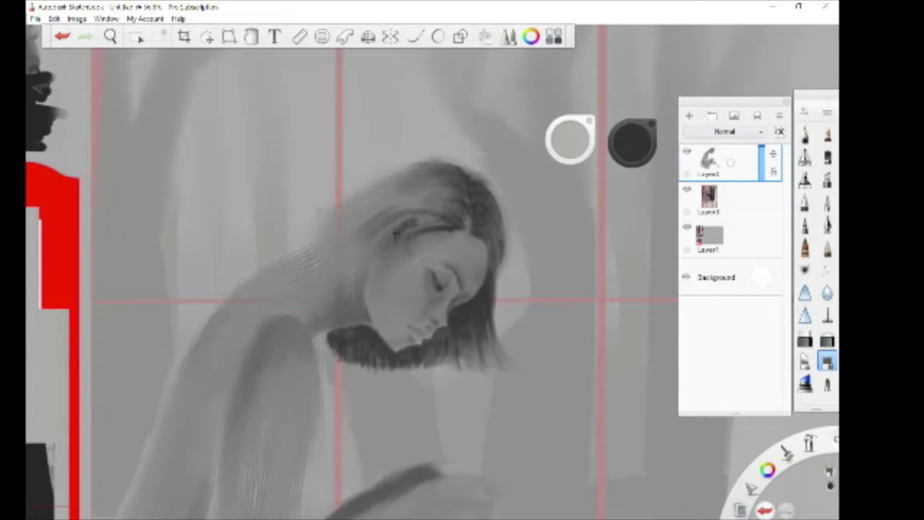
- Paint dark hair strands sweeping from the hairline back over the temple and down around the ear
{"action": "left_click_drag", "start_coordinate": [393, 234], "coordinate": [383, 254]}
{"action": "left_click_drag", "start_coordinate": [423, 217], "coordinate": [390, 240]}
{"action": "left_click_drag", "start_coordinate": [449, 213], "coordinate": [361, 251]}
{"action": "left_click_drag", "start_coordinate": [373, 237], "coordinate": [359, 277]}
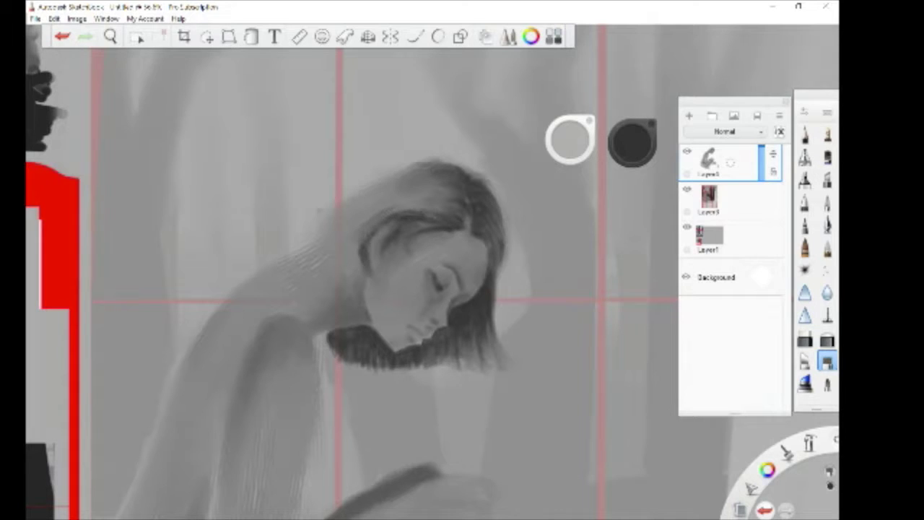
{"action": "left_click_drag", "start_coordinate": [369, 232], "coordinate": [360, 246]}
- Paint long hair strands from the crown back to the nape, filling the top of the head
{"action": "mouse_move", "coordinate": [424, 205]}
{"action": "left_mouse_down"}
{"action": "mouse_move", "coordinate": [363, 237]}
{"action": "mouse_move", "coordinate": [413, 206]}
{"action": "mouse_move", "coordinate": [420, 214]}
{"action": "left_mouse_up"}
{"action": "left_click_drag", "start_coordinate": [459, 183], "coordinate": [395, 209]}
{"action": "left_click_drag", "start_coordinate": [454, 188], "coordinate": [360, 210]}
{"action": "mouse_move", "coordinate": [421, 203]}
{"action": "left_mouse_down"}
{"action": "mouse_move", "coordinate": [362, 222]}
{"action": "mouse_move", "coordinate": [322, 230]}
{"action": "left_mouse_up"}
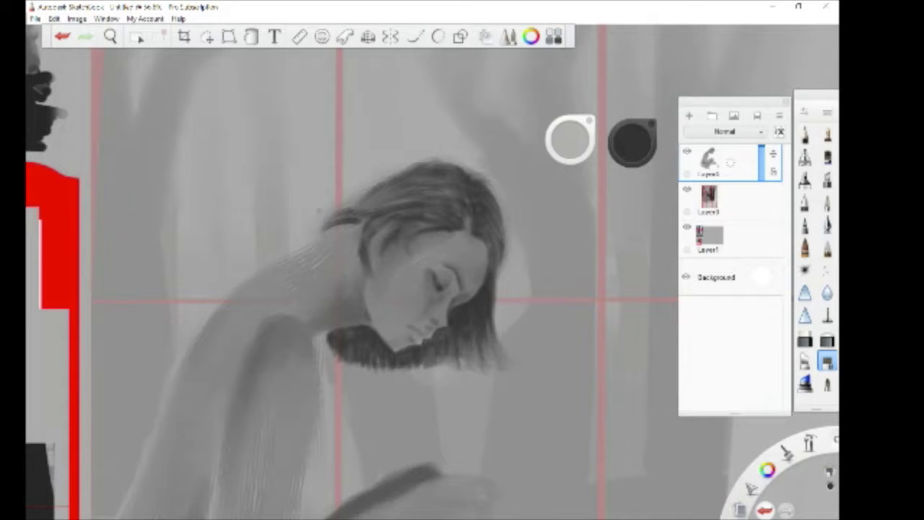
{"action": "left_click_drag", "start_coordinate": [411, 193], "coordinate": [334, 211]}
{"action": "left_click_drag", "start_coordinate": [434, 196], "coordinate": [318, 232]}
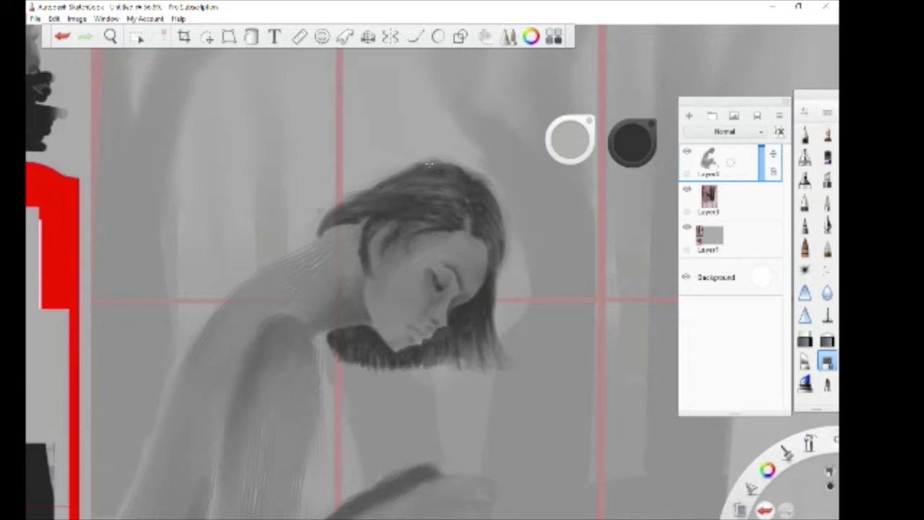
- Switch to black with a small brush and paint the near eye's upper lash line, iris and lower lid
{"action": "scroll", "coordinate": [433, 235], "scroll_direction": "down", "scroll_amount": 5}
{"action": "scroll", "coordinate": [457, 300], "scroll_direction": "up", "scroll_amount": 4}
{"action": "left_click", "coordinate": [632, 145]}
{"action": "left_click_drag", "start_coordinate": [575, 143], "coordinate": [573, 143]}
{"action": "scroll", "coordinate": [462, 218], "scroll_direction": "up", "scroll_amount": 5}
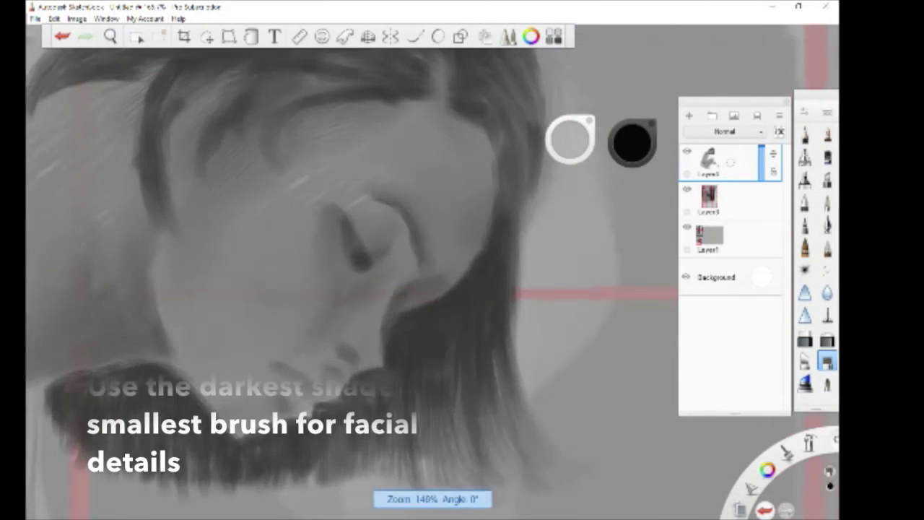
{"action": "scroll", "coordinate": [332, 235], "scroll_direction": "up", "scroll_amount": 3}
{"action": "mouse_move", "coordinate": [333, 235]}
{"action": "left_mouse_down"}
{"action": "mouse_move", "coordinate": [339, 242]}
{"action": "mouse_move", "coordinate": [326, 237]}
{"action": "mouse_move", "coordinate": [338, 230]}
{"action": "mouse_move", "coordinate": [330, 200]}
{"action": "mouse_move", "coordinate": [307, 165]}
{"action": "left_mouse_up"}
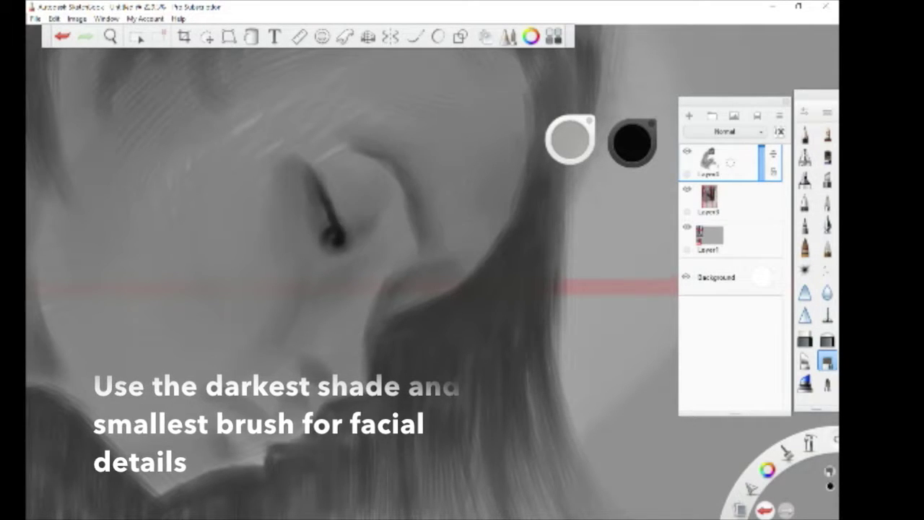
{"action": "mouse_move", "coordinate": [330, 235]}
{"action": "left_mouse_down"}
{"action": "mouse_move", "coordinate": [311, 200]}
{"action": "mouse_move", "coordinate": [318, 236]}
{"action": "left_mouse_up"}
{"action": "left_click_drag", "start_coordinate": [312, 173], "coordinate": [303, 148]}
{"action": "mouse_move", "coordinate": [311, 190]}
{"action": "left_mouse_down"}
{"action": "mouse_move", "coordinate": [337, 254]}
{"action": "mouse_move", "coordinate": [324, 236]}
{"action": "left_mouse_up"}
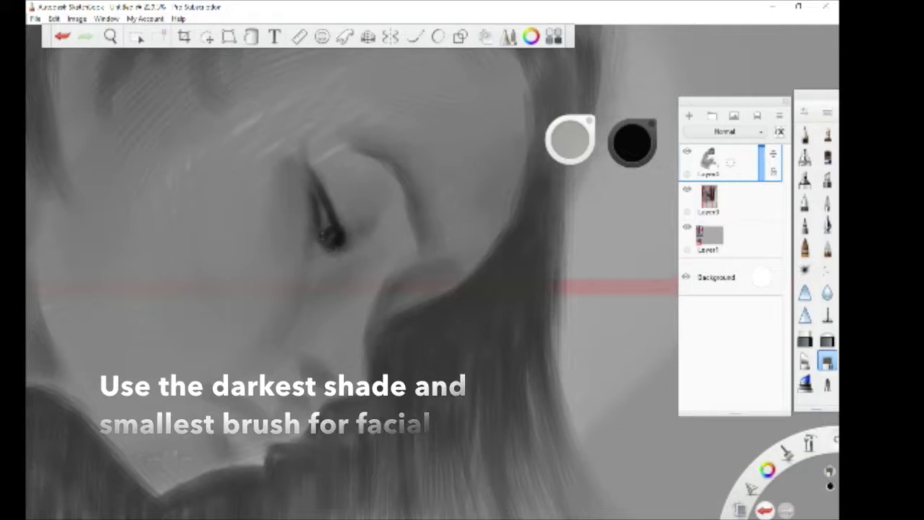
- Shade the lower edge of the near eyelid, the area beneath the eye and the wing of the nose
{"action": "mouse_move", "coordinate": [361, 243]}
{"action": "left_mouse_down"}
{"action": "mouse_move", "coordinate": [377, 212]}
{"action": "mouse_move", "coordinate": [358, 233]}
{"action": "left_mouse_up"}
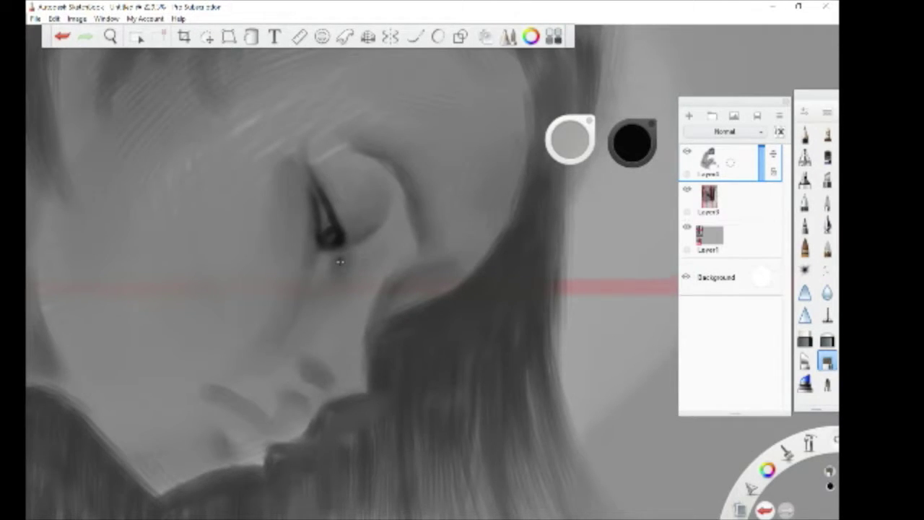
{"action": "left_click_drag", "start_coordinate": [339, 262], "coordinate": [330, 288]}
{"action": "left_click_drag", "start_coordinate": [288, 352], "coordinate": [295, 304]}
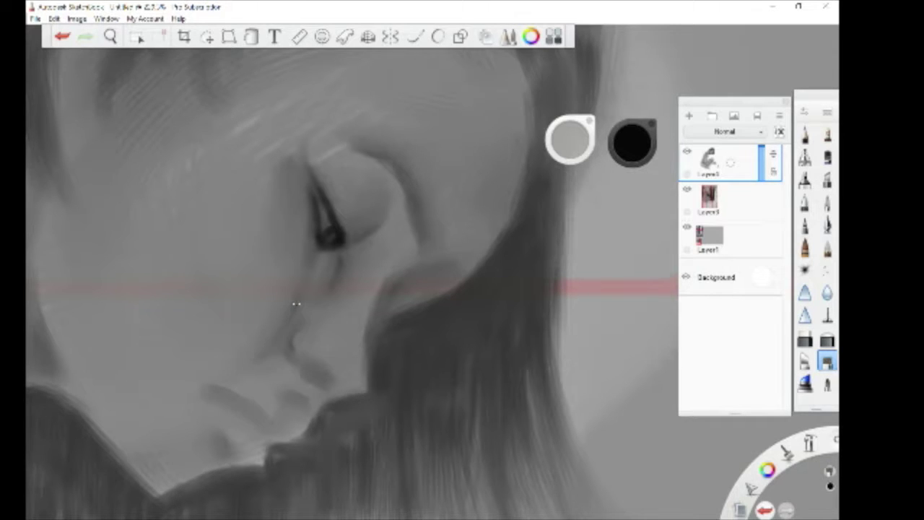
- Darken the far brow's inner end and outline the far eye socket beside the nose bridge in black
{"action": "scroll", "coordinate": [228, 332], "scroll_direction": "down", "scroll_amount": 2}
{"action": "scroll", "coordinate": [229, 332], "scroll_direction": "up", "scroll_amount": 1}
{"action": "left_click_drag", "start_coordinate": [397, 233], "coordinate": [399, 262]}
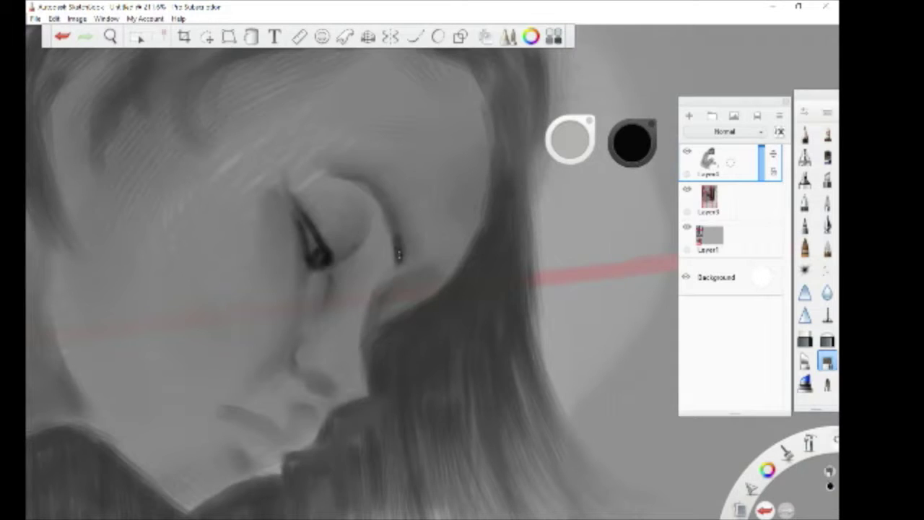
{"action": "left_click_drag", "start_coordinate": [375, 298], "coordinate": [368, 318]}
{"action": "mouse_move", "coordinate": [389, 283]}
{"action": "left_mouse_down"}
{"action": "mouse_move", "coordinate": [362, 332]}
{"action": "mouse_move", "coordinate": [390, 296]}
{"action": "mouse_move", "coordinate": [421, 282]}
{"action": "mouse_move", "coordinate": [383, 316]}
{"action": "mouse_move", "coordinate": [423, 281]}
{"action": "mouse_move", "coordinate": [439, 283]}
{"action": "mouse_move", "coordinate": [432, 289]}
{"action": "left_mouse_up"}
{"action": "left_click_drag", "start_coordinate": [370, 325], "coordinate": [364, 336]}
- Paint the dark nostril and refine the underside of the nose down to the upper lip
{"action": "scroll", "coordinate": [458, 213], "scroll_direction": "down", "scroll_amount": 5}
{"action": "scroll", "coordinate": [434, 253], "scroll_direction": "up", "scroll_amount": 6}
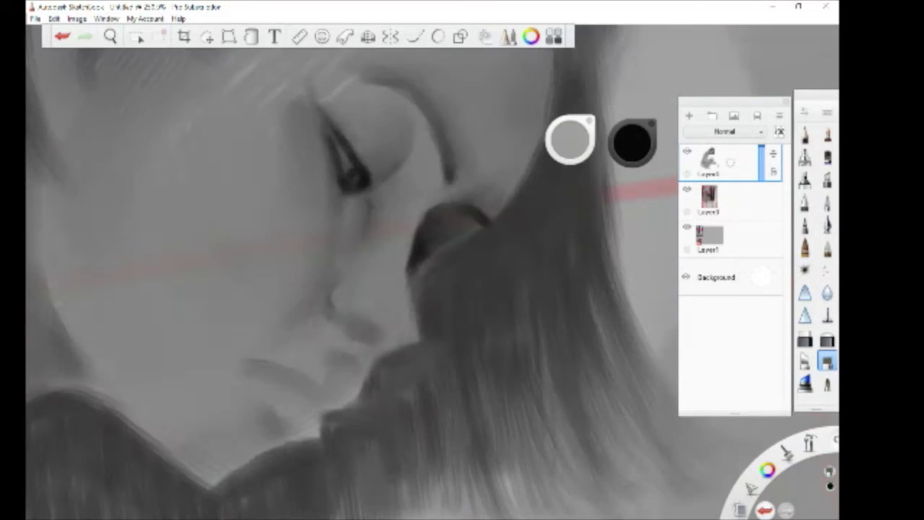
{"action": "left_click_drag", "start_coordinate": [388, 345], "coordinate": [404, 338]}
{"action": "mouse_move", "coordinate": [358, 319]}
{"action": "left_mouse_down"}
{"action": "mouse_move", "coordinate": [378, 335]}
{"action": "mouse_move", "coordinate": [372, 330]}
{"action": "left_mouse_up"}
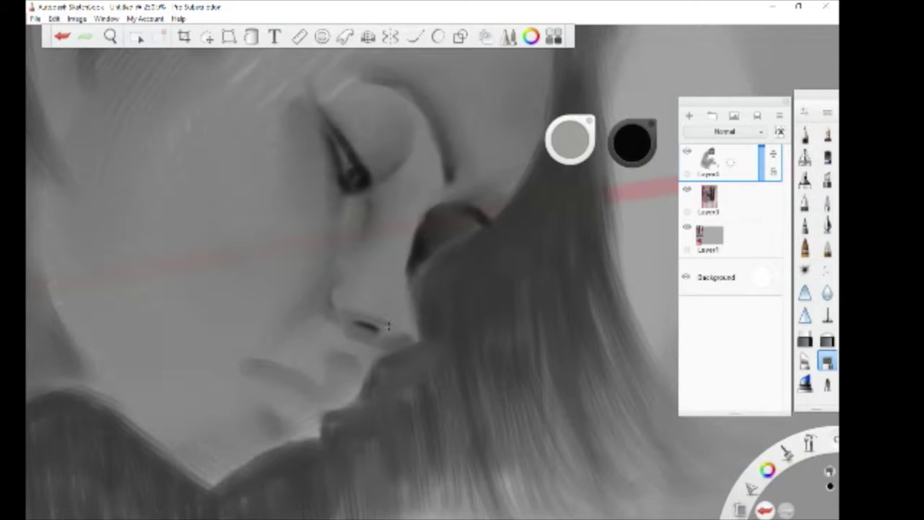
{"action": "mouse_move", "coordinate": [372, 359]}
{"action": "left_mouse_down"}
{"action": "mouse_move", "coordinate": [366, 349]}
{"action": "mouse_move", "coordinate": [347, 391]}
{"action": "mouse_move", "coordinate": [348, 342]}
{"action": "mouse_move", "coordinate": [363, 354]}
{"action": "left_mouse_up"}
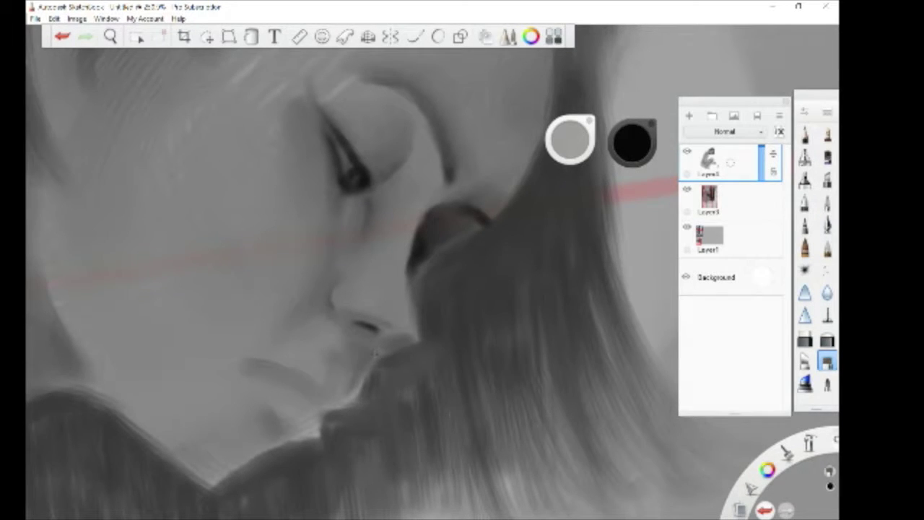
- Shade the upper lip's profile and darken the mouth line from the corner to the lip's center
{"action": "left_click_drag", "start_coordinate": [369, 365], "coordinate": [345, 400]}
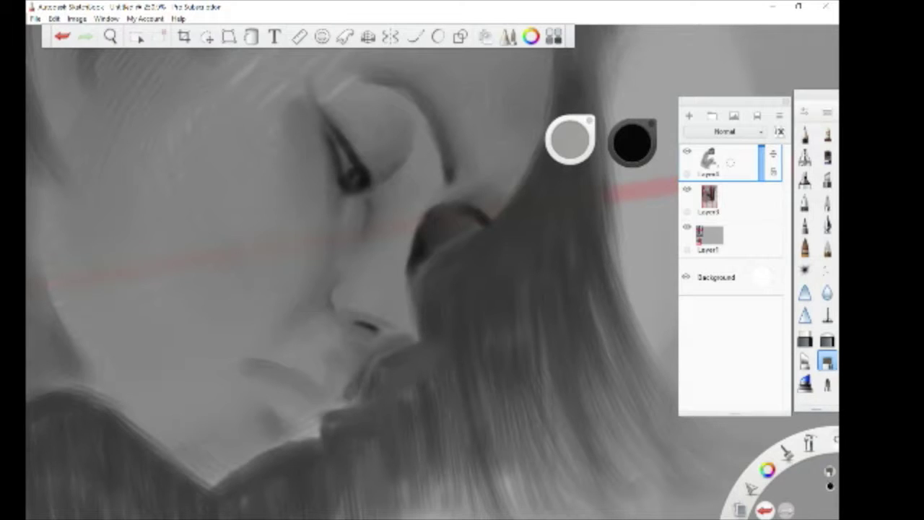
{"action": "left_click_drag", "start_coordinate": [365, 347], "coordinate": [363, 368]}
{"action": "mouse_move", "coordinate": [305, 397]}
{"action": "left_mouse_down"}
{"action": "mouse_move", "coordinate": [331, 409]}
{"action": "mouse_move", "coordinate": [259, 362]}
{"action": "mouse_move", "coordinate": [247, 364]}
{"action": "mouse_move", "coordinate": [301, 392]}
{"action": "left_mouse_up"}
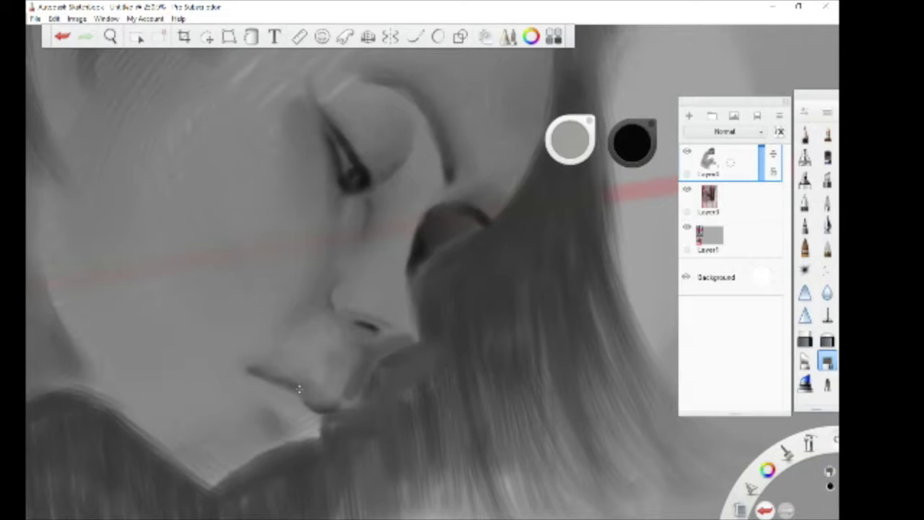
{"action": "left_click_drag", "start_coordinate": [299, 389], "coordinate": [283, 384]}
- Shape the lower lip with a shadow beneath it and clean up the edge of the chin
{"action": "mouse_move", "coordinate": [275, 424]}
{"action": "left_mouse_down"}
{"action": "mouse_move", "coordinate": [283, 442]}
{"action": "mouse_move", "coordinate": [294, 440]}
{"action": "mouse_move", "coordinate": [261, 448]}
{"action": "left_mouse_up"}
{"action": "mouse_move", "coordinate": [269, 402]}
{"action": "left_mouse_down"}
{"action": "mouse_move", "coordinate": [287, 440]}
{"action": "mouse_move", "coordinate": [316, 434]}
{"action": "left_mouse_up"}
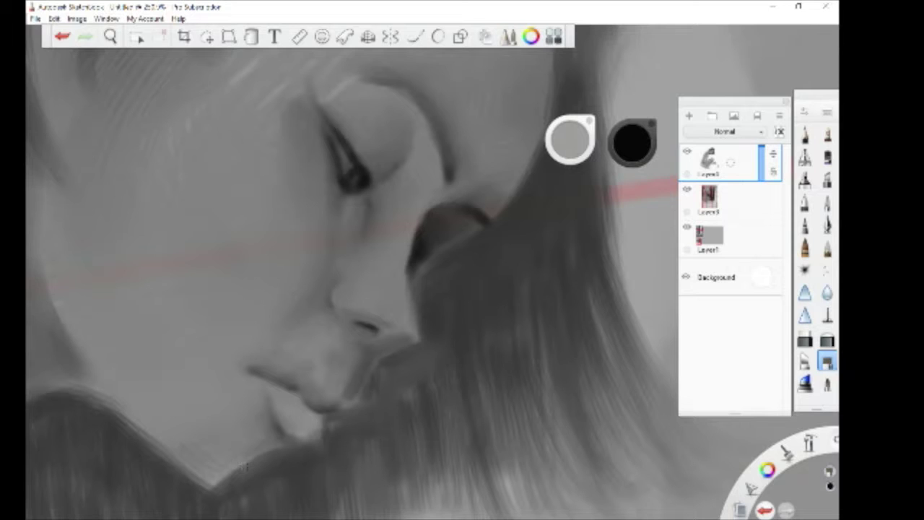
{"action": "mouse_move", "coordinate": [260, 461]}
{"action": "left_mouse_down"}
{"action": "mouse_move", "coordinate": [223, 491]}
{"action": "mouse_move", "coordinate": [238, 467]}
{"action": "mouse_move", "coordinate": [218, 488]}
{"action": "mouse_move", "coordinate": [214, 479]}
{"action": "left_mouse_up"}
- Paint the dark ear opening and the inner folds along the top of the ear
{"action": "scroll", "coordinate": [431, 266], "scroll_direction": "down", "scroll_amount": 5}
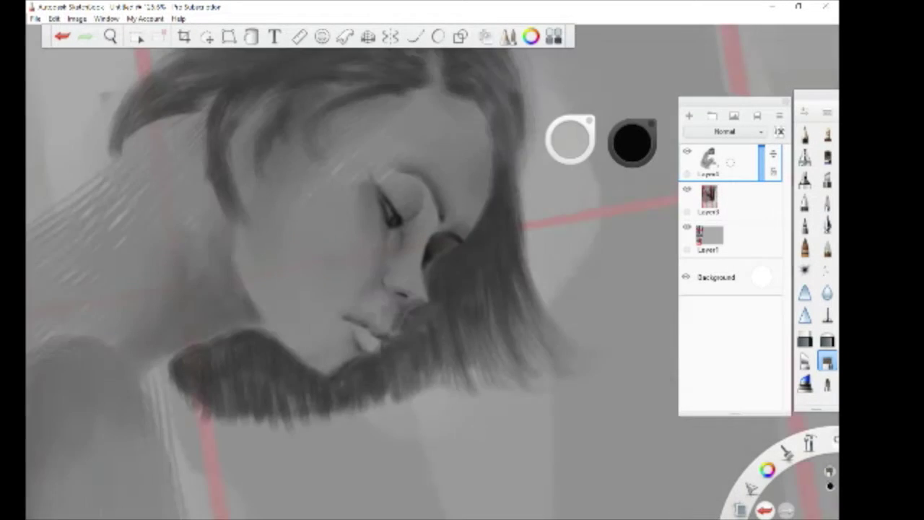
{"action": "scroll", "coordinate": [393, 275], "scroll_direction": "up", "scroll_amount": 2}
{"action": "left_click_drag", "start_coordinate": [313, 133], "coordinate": [270, 141]}
{"action": "key", "text": "ctrl+z"}
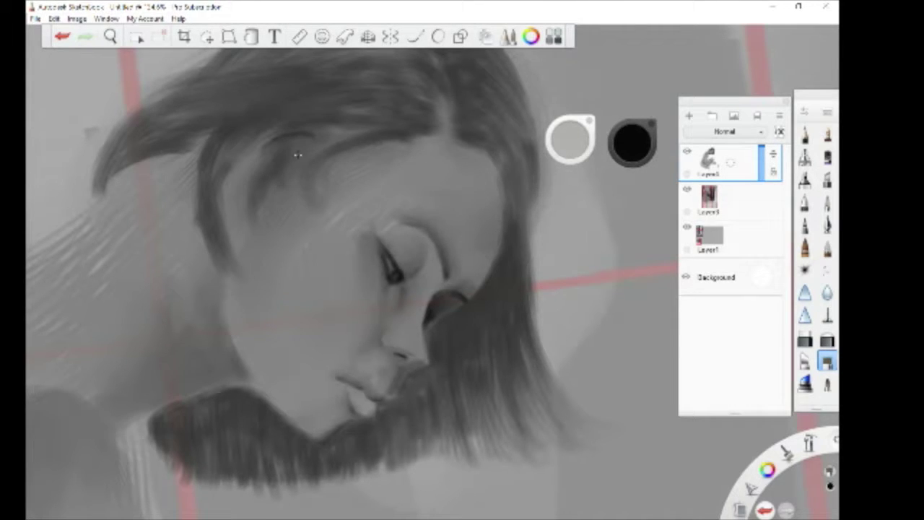
{"action": "mouse_move", "coordinate": [288, 156]}
{"action": "left_mouse_down"}
{"action": "mouse_move", "coordinate": [297, 150]}
{"action": "mouse_move", "coordinate": [257, 183]}
{"action": "left_mouse_up"}
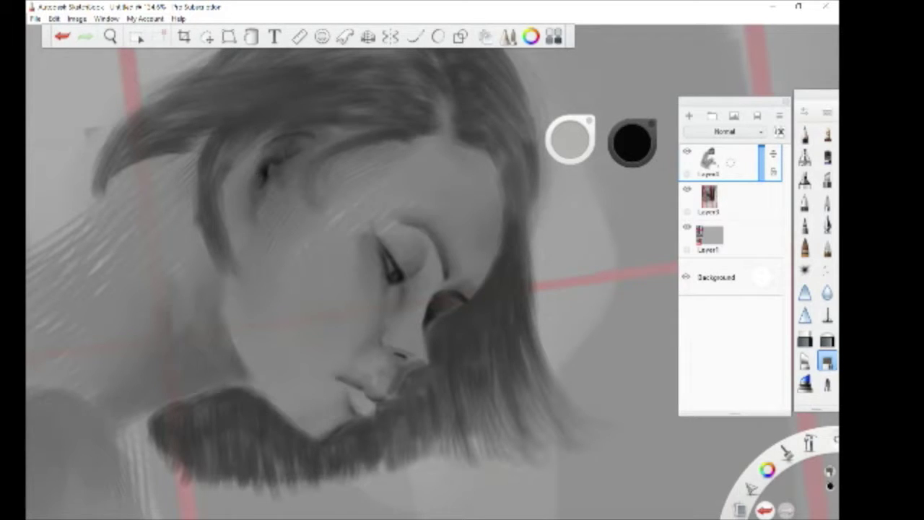
{"action": "left_click_drag", "start_coordinate": [263, 172], "coordinate": [257, 185]}
{"action": "left_click_drag", "start_coordinate": [285, 145], "coordinate": [267, 151]}
- Outline the back of the ear and darken the hair lock behind it with downward strands
{"action": "left_click_drag", "start_coordinate": [571, 141], "coordinate": [571, 137]}
{"action": "mouse_move", "coordinate": [252, 168]}
{"action": "left_mouse_down"}
{"action": "mouse_move", "coordinate": [254, 154]}
{"action": "mouse_move", "coordinate": [229, 215]}
{"action": "left_mouse_up"}
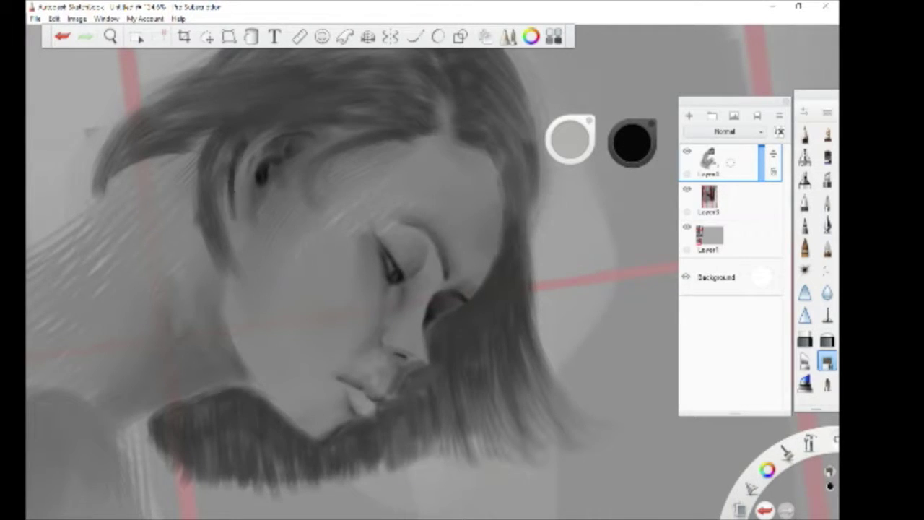
{"action": "left_click_drag", "start_coordinate": [230, 145], "coordinate": [231, 227]}
{"action": "left_click_drag", "start_coordinate": [219, 175], "coordinate": [231, 233]}
{"action": "left_click_drag", "start_coordinate": [224, 159], "coordinate": [241, 231]}
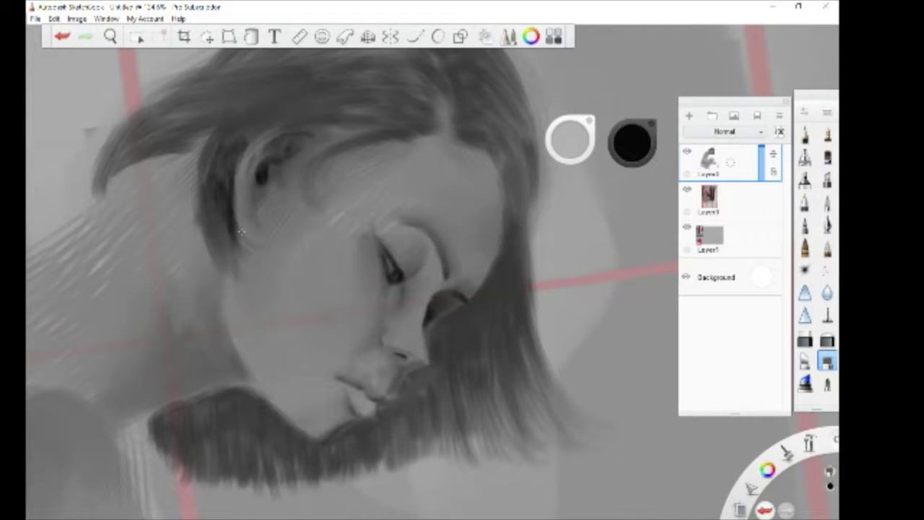
{"action": "left_click_drag", "start_coordinate": [215, 198], "coordinate": [209, 246]}
- Paint dark short strands falling from the hairline over the temple in front of the ear
{"action": "mouse_move", "coordinate": [264, 125]}
{"action": "left_mouse_down"}
{"action": "mouse_move", "coordinate": [236, 154]}
{"action": "mouse_move", "coordinate": [332, 120]}
{"action": "mouse_move", "coordinate": [370, 130]}
{"action": "mouse_move", "coordinate": [306, 191]}
{"action": "left_mouse_up"}
{"action": "left_click_drag", "start_coordinate": [336, 151], "coordinate": [310, 203]}
{"action": "mouse_move", "coordinate": [388, 140]}
{"action": "left_mouse_down"}
{"action": "mouse_move", "coordinate": [328, 175]}
{"action": "mouse_move", "coordinate": [344, 176]}
{"action": "left_mouse_up"}
{"action": "mouse_move", "coordinate": [404, 134]}
{"action": "left_mouse_down"}
{"action": "mouse_move", "coordinate": [361, 169]}
{"action": "mouse_move", "coordinate": [376, 203]}
{"action": "mouse_move", "coordinate": [340, 178]}
{"action": "left_mouse_up"}
{"action": "left_click_drag", "start_coordinate": [381, 149], "coordinate": [366, 181]}
{"action": "left_click_drag", "start_coordinate": [392, 120], "coordinate": [367, 135]}
{"action": "mouse_move", "coordinate": [435, 121]}
{"action": "left_mouse_down"}
{"action": "mouse_move", "coordinate": [389, 141]}
{"action": "mouse_move", "coordinate": [342, 132]}
{"action": "left_mouse_up"}
- Add dark strands sweeping back from the parting across the side hair above the ear
{"action": "scroll", "coordinate": [325, 188], "scroll_direction": "up", "scroll_amount": 2}
{"action": "mouse_move", "coordinate": [326, 185]}
{"action": "left_mouse_down"}
{"action": "mouse_move", "coordinate": [281, 218]}
{"action": "mouse_move", "coordinate": [302, 206]}
{"action": "left_mouse_up"}
{"action": "left_click_drag", "start_coordinate": [370, 166], "coordinate": [287, 181]}
{"action": "left_click_drag", "start_coordinate": [409, 177], "coordinate": [357, 163]}
{"action": "mouse_move", "coordinate": [408, 139]}
{"action": "left_mouse_down"}
{"action": "mouse_move", "coordinate": [361, 158]}
{"action": "mouse_move", "coordinate": [341, 146]}
{"action": "left_mouse_up"}
{"action": "left_click_drag", "start_coordinate": [329, 147], "coordinate": [250, 163]}
{"action": "mouse_move", "coordinate": [298, 124]}
{"action": "left_mouse_down"}
{"action": "mouse_move", "coordinate": [231, 161]}
{"action": "mouse_move", "coordinate": [286, 133]}
{"action": "left_mouse_up"}
- Darken the swept-back hair from above the ear to its pointed tip at the nape
{"action": "mouse_move", "coordinate": [239, 157]}
{"action": "left_mouse_down"}
{"action": "mouse_move", "coordinate": [174, 182]}
{"action": "mouse_move", "coordinate": [108, 228]}
{"action": "left_mouse_up"}
{"action": "left_click_drag", "start_coordinate": [137, 193], "coordinate": [55, 241]}
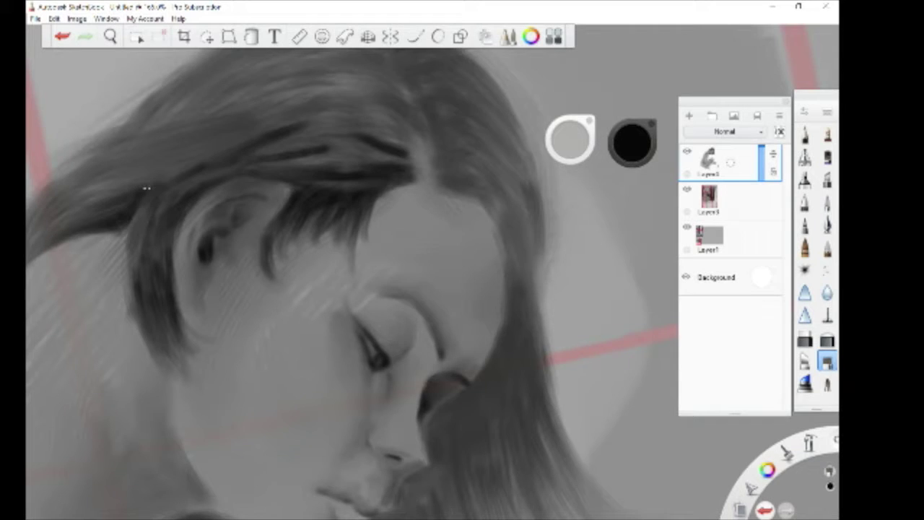
{"action": "left_click_drag", "start_coordinate": [135, 196], "coordinate": [61, 227]}
{"action": "scroll", "coordinate": [231, 239], "scroll_direction": "down", "scroll_amount": 5}
{"action": "scroll", "coordinate": [377, 219], "scroll_direction": "up", "scroll_amount": 4}
{"action": "left_click_drag", "start_coordinate": [218, 252], "coordinate": [175, 286]}
{"action": "left_click_drag", "start_coordinate": [223, 224], "coordinate": [170, 279]}
{"action": "left_click_drag", "start_coordinate": [205, 240], "coordinate": [167, 296]}
{"action": "scroll", "coordinate": [368, 281], "scroll_direction": "down", "scroll_amount": 5}
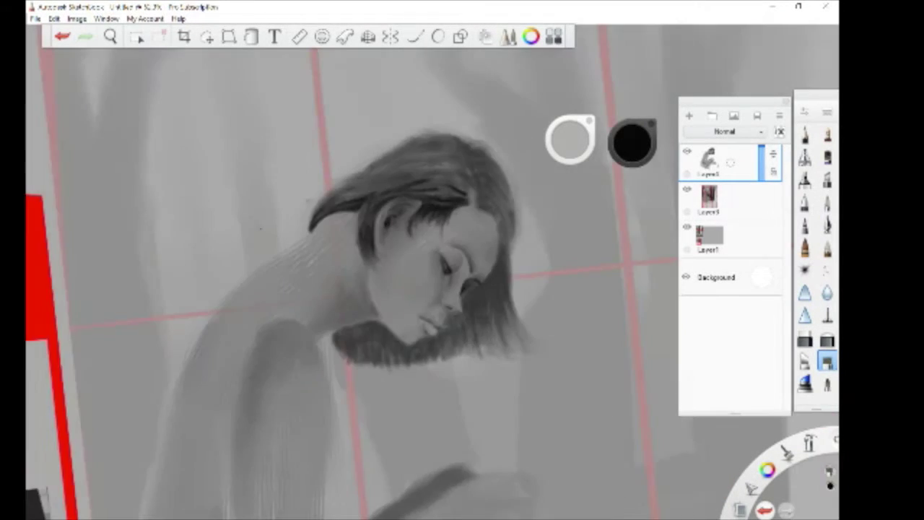
- Add a new layer above the figure layer and set its blending mode to Glow
{"action": "scroll", "coordinate": [325, 238], "scroll_direction": "up", "scroll_amount": 2}
{"action": "scroll", "coordinate": [357, 210], "scroll_direction": "up", "scroll_amount": 3}
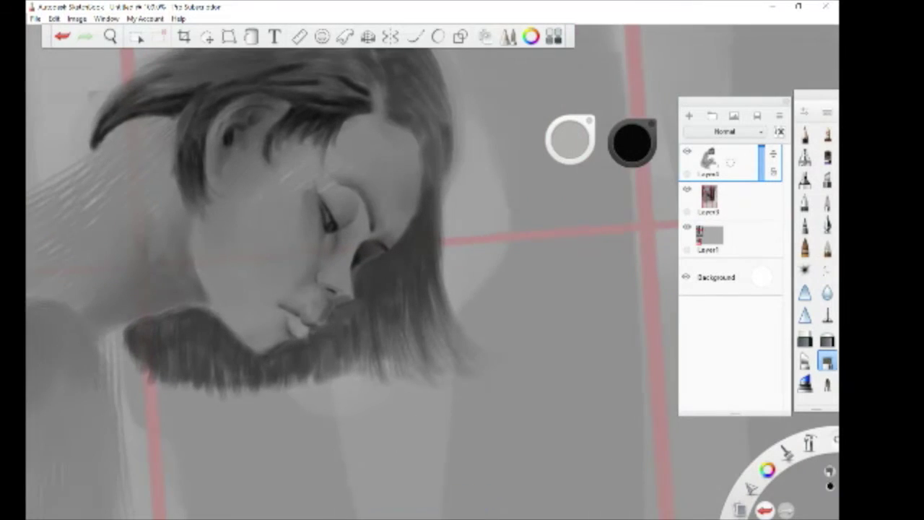
{"action": "left_click", "coordinate": [690, 115]}
{"action": "left_click", "coordinate": [729, 132]}
{"action": "left_click", "coordinate": [706, 241]}
- Choose the airbrush with white and spray a small catchlight in the near eye
{"action": "left_click", "coordinate": [805, 157]}
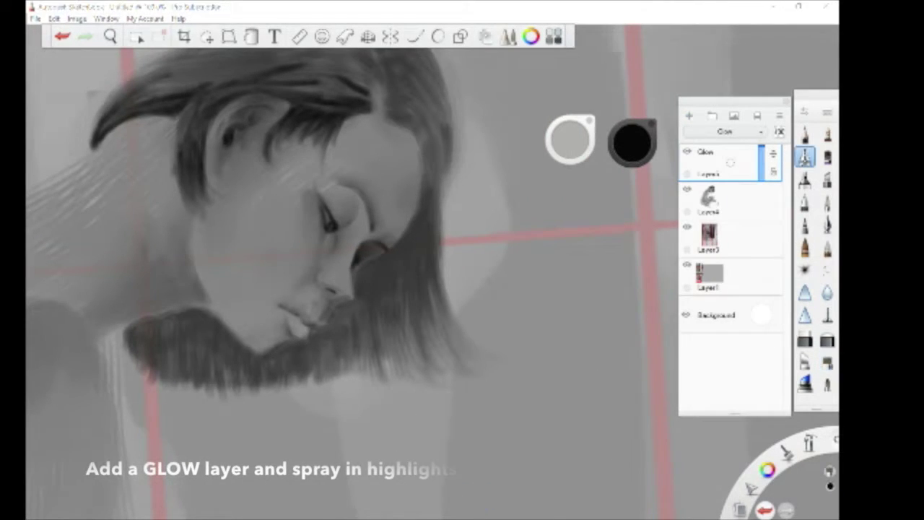
{"action": "left_click", "coordinate": [633, 141]}
{"action": "scroll", "coordinate": [277, 262], "scroll_direction": "up", "scroll_amount": 5}
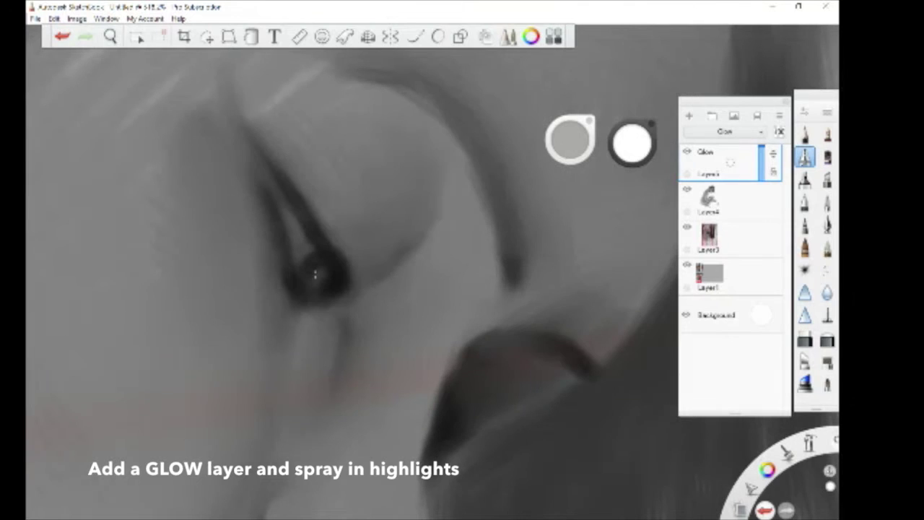
{"action": "left_click_drag", "start_coordinate": [311, 253], "coordinate": [314, 267]}
{"action": "scroll", "coordinate": [469, 253], "scroll_direction": "down", "scroll_amount": 8}
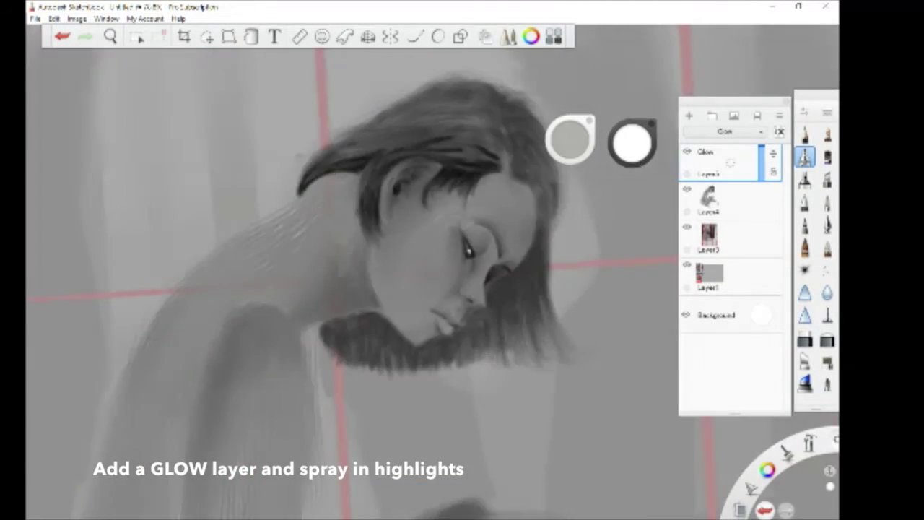
- Spray white highlights along the eyelid, far eye socket, nostril, nose tip, lips and chin edge
{"action": "scroll", "coordinate": [431, 216], "scroll_direction": "up", "scroll_amount": 5}
{"action": "left_click_drag", "start_coordinate": [397, 345], "coordinate": [433, 331]}
{"action": "left_click_drag", "start_coordinate": [452, 252], "coordinate": [513, 232]}
{"action": "left_click_drag", "start_coordinate": [448, 217], "coordinate": [494, 198]}
{"action": "left_click_drag", "start_coordinate": [413, 178], "coordinate": [446, 156]}
{"action": "left_click_drag", "start_coordinate": [438, 256], "coordinate": [434, 255]}
{"action": "mouse_move", "coordinate": [383, 306]}
{"action": "left_mouse_down"}
{"action": "mouse_move", "coordinate": [371, 309]}
{"action": "mouse_move", "coordinate": [390, 311]}
{"action": "left_mouse_up"}
{"action": "mouse_move", "coordinate": [373, 352]}
{"action": "left_mouse_down"}
{"action": "mouse_move", "coordinate": [338, 392]}
{"action": "mouse_move", "coordinate": [356, 390]}
{"action": "left_mouse_up"}
{"action": "left_click_drag", "start_coordinate": [315, 418], "coordinate": [300, 421]}
{"action": "mouse_move", "coordinate": [247, 437]}
{"action": "left_mouse_down"}
{"action": "mouse_move", "coordinate": [308, 415]}
{"action": "mouse_move", "coordinate": [216, 457]}
{"action": "left_mouse_up"}
{"action": "scroll", "coordinate": [379, 265], "scroll_direction": "down", "scroll_amount": 5}
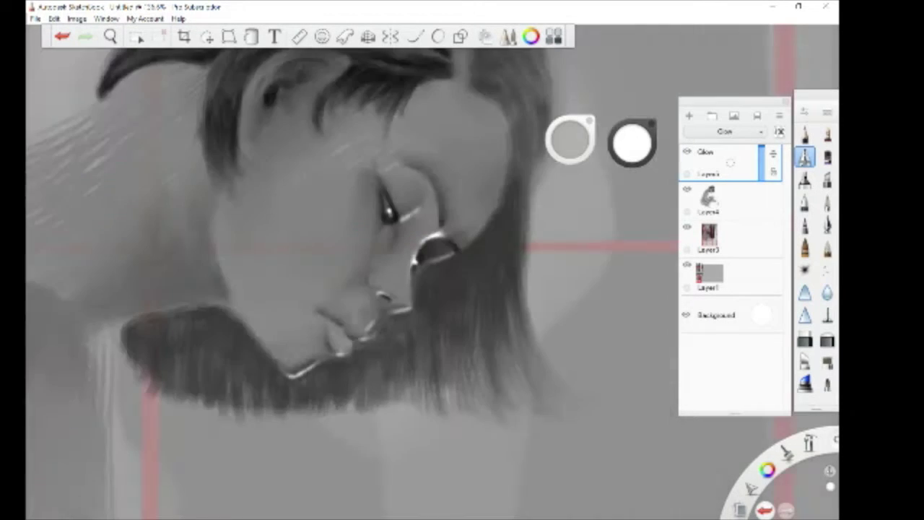
- Save the painting as "Looking Down" and merge the Glow layer into the figure layer
{"action": "left_click", "coordinate": [35, 18]}
{"action": "left_click", "coordinate": [59, 84]}
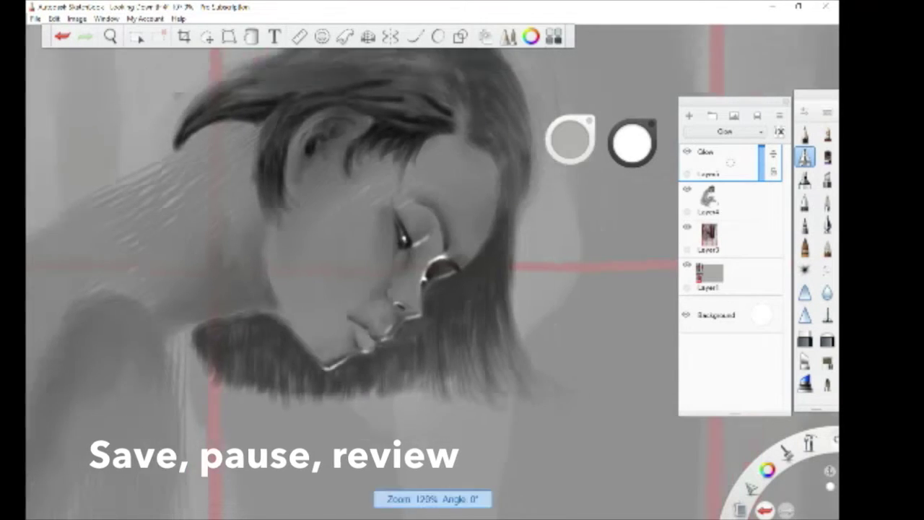
{"action": "scroll", "coordinate": [346, 275], "scroll_direction": "up", "scroll_amount": 3}
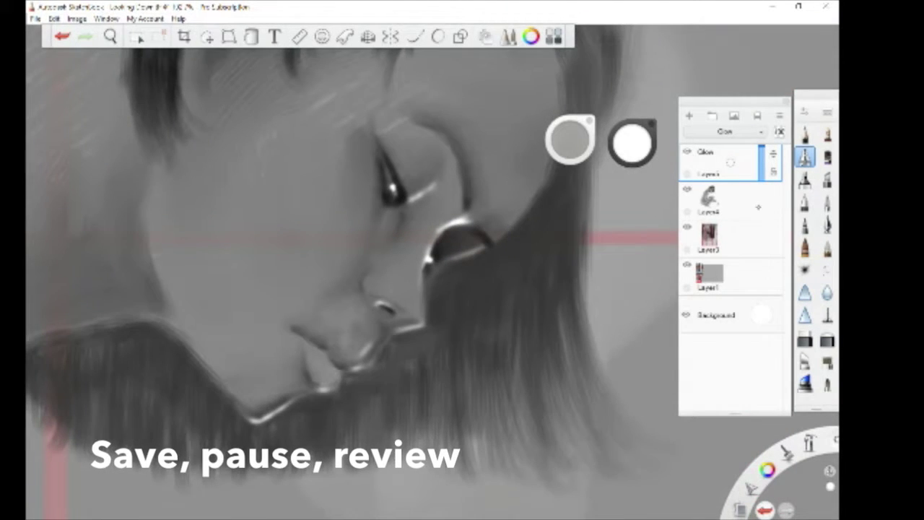
{"action": "left_click_drag", "start_coordinate": [731, 164], "coordinate": [729, 201]}
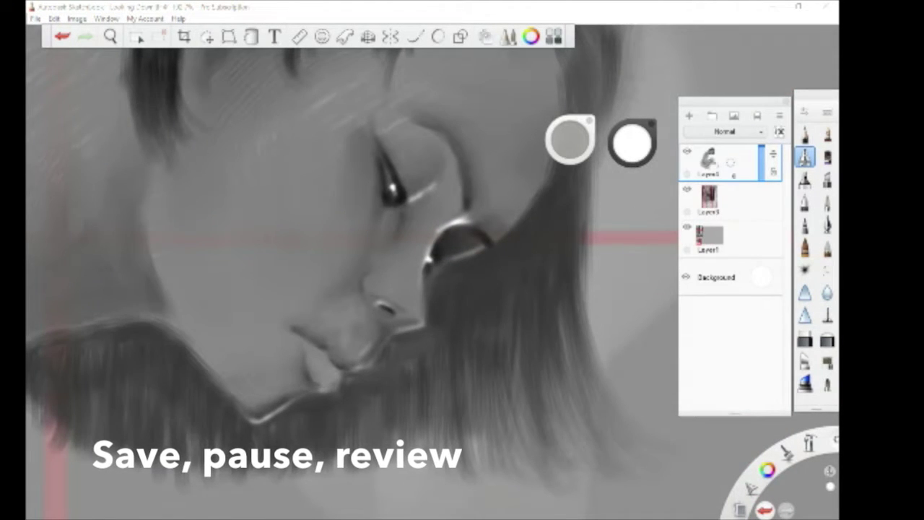
- Lasso the mouth and chin area on the figure layer and copy it
{"action": "left_click", "coordinate": [136, 37]}
{"action": "left_click", "coordinate": [245, 61]}
{"action": "scroll", "coordinate": [432, 317], "scroll_direction": "down", "scroll_amount": 5}
{"action": "scroll", "coordinate": [433, 282], "scroll_direction": "up", "scroll_amount": 4}
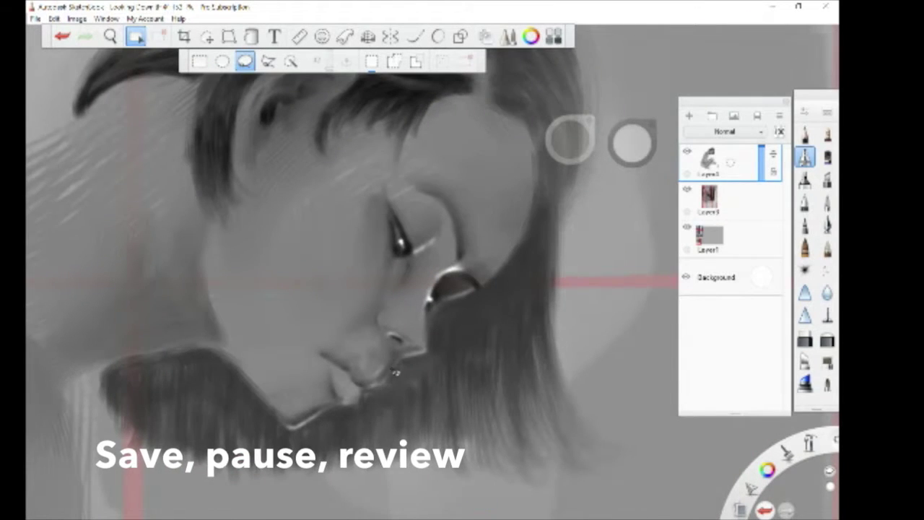
{"action": "left_click_drag", "start_coordinate": [394, 370], "coordinate": [402, 380]}
{"action": "left_click", "coordinate": [54, 19]}
{"action": "left_click", "coordinate": [56, 73]}
- Paste the copied mouth area as a new layer and transform it slightly over the face
{"action": "left_click", "coordinate": [54, 19]}
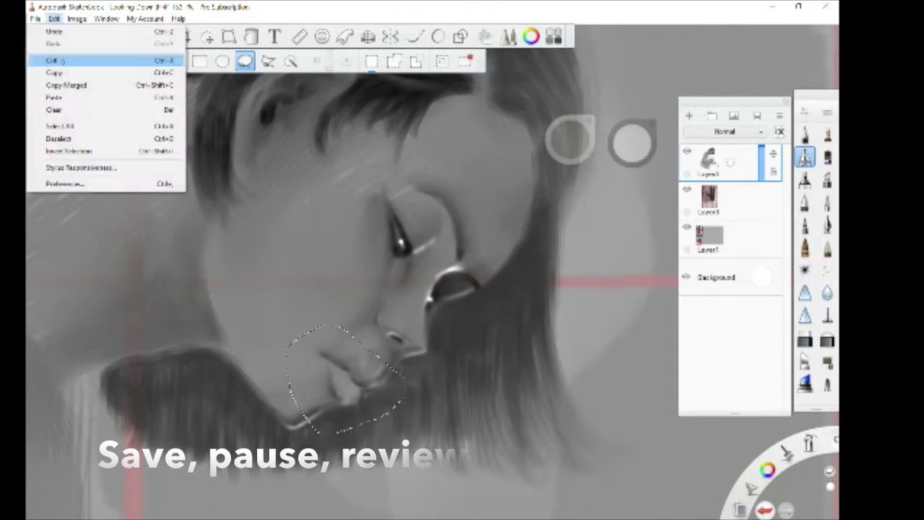
{"action": "left_click", "coordinate": [54, 97]}
{"action": "left_click_drag", "start_coordinate": [401, 460], "coordinate": [411, 457]}
{"action": "key", "text": "Return"}
- Erase the hard edges of the pasted mouth piece over the hair and around the lips
{"action": "key", "text": "e"}
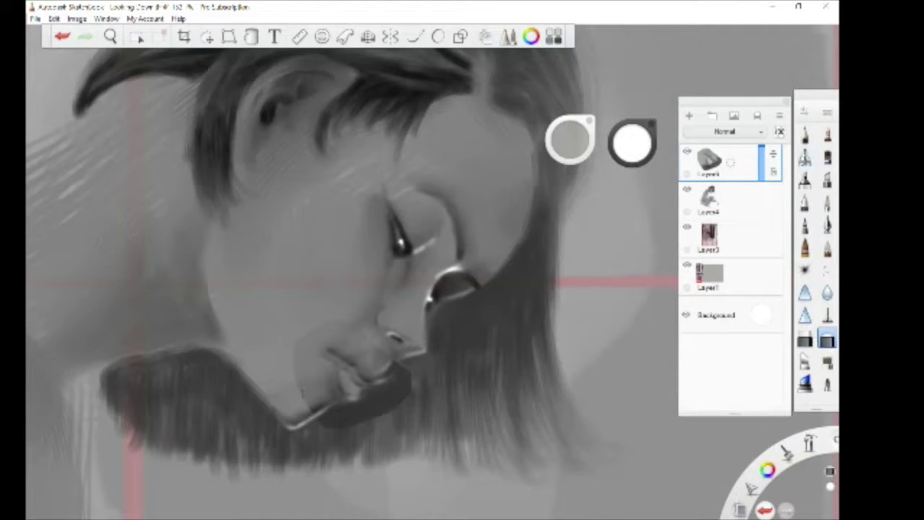
{"action": "left_click_drag", "start_coordinate": [407, 377], "coordinate": [357, 411]}
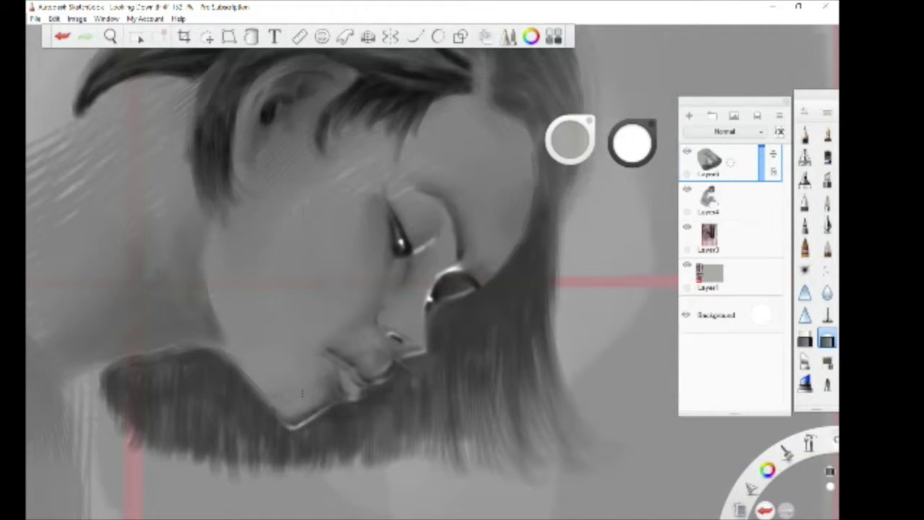
{"action": "left_click_drag", "start_coordinate": [404, 363], "coordinate": [390, 371]}
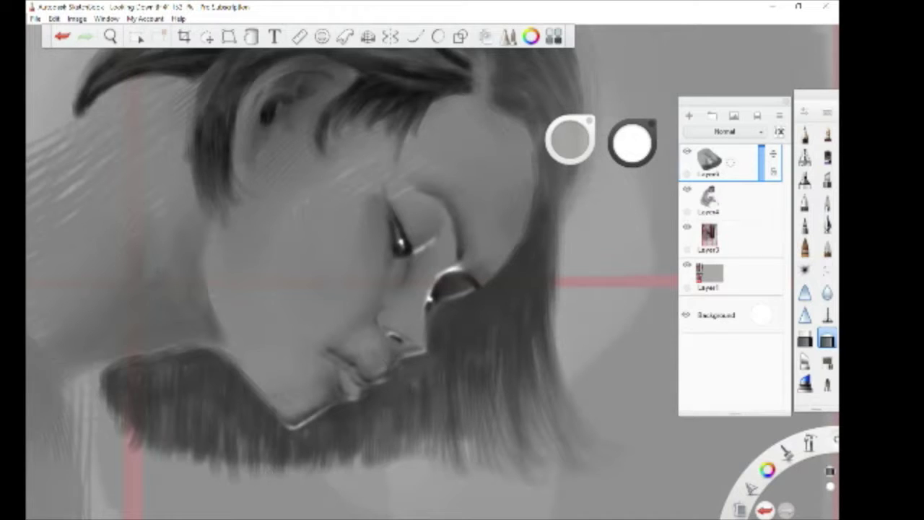
- Erase overlapping parts around the lips on the figure and pasted layers to blend the mouth into the face
{"action": "left_click", "coordinate": [728, 193]}
{"action": "scroll", "coordinate": [353, 386], "scroll_direction": "up", "scroll_amount": 5}
{"action": "mouse_move", "coordinate": [301, 330]}
{"action": "left_mouse_down"}
{"action": "mouse_move", "coordinate": [340, 354]}
{"action": "mouse_move", "coordinate": [324, 399]}
{"action": "mouse_move", "coordinate": [306, 401]}
{"action": "left_mouse_up"}
{"action": "left_click_drag", "start_coordinate": [349, 365], "coordinate": [373, 383]}
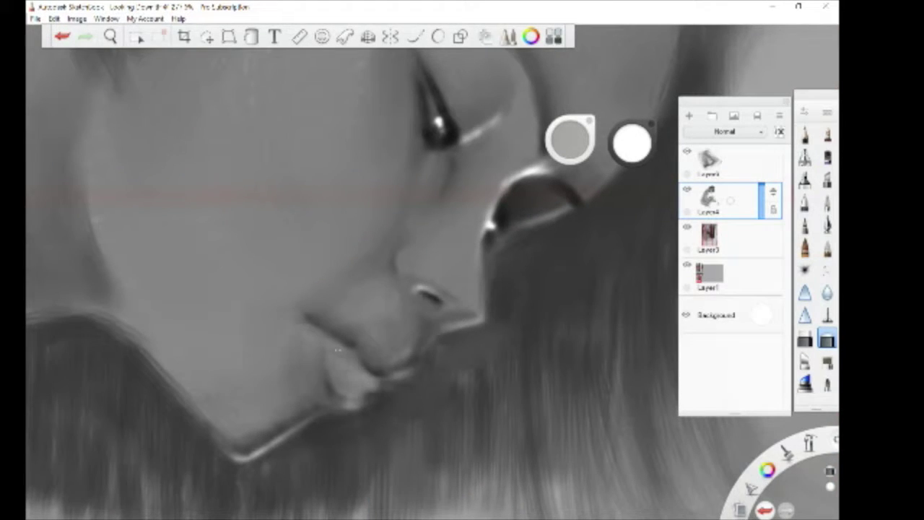
{"action": "left_click", "coordinate": [709, 161]}
{"action": "left_click_drag", "start_coordinate": [403, 373], "coordinate": [336, 412]}
- Switch back to the painting brush and merge the pasted mouth layer into the figure layer
{"action": "left_click", "coordinate": [734, 207]}
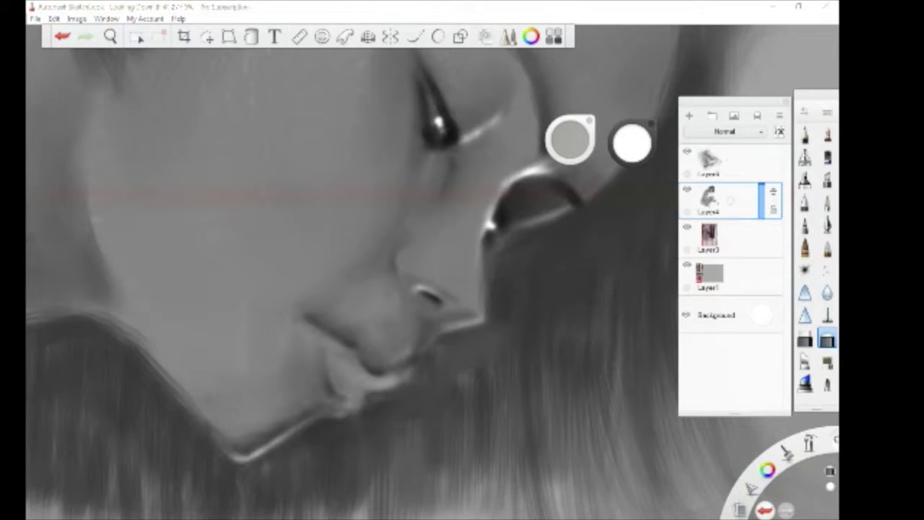
{"action": "scroll", "coordinate": [436, 343], "scroll_direction": "down", "scroll_amount": 1}
{"action": "left_click", "coordinate": [828, 362]}
{"action": "left_click", "coordinate": [734, 167]}
{"action": "key", "text": "ctrl+e"}
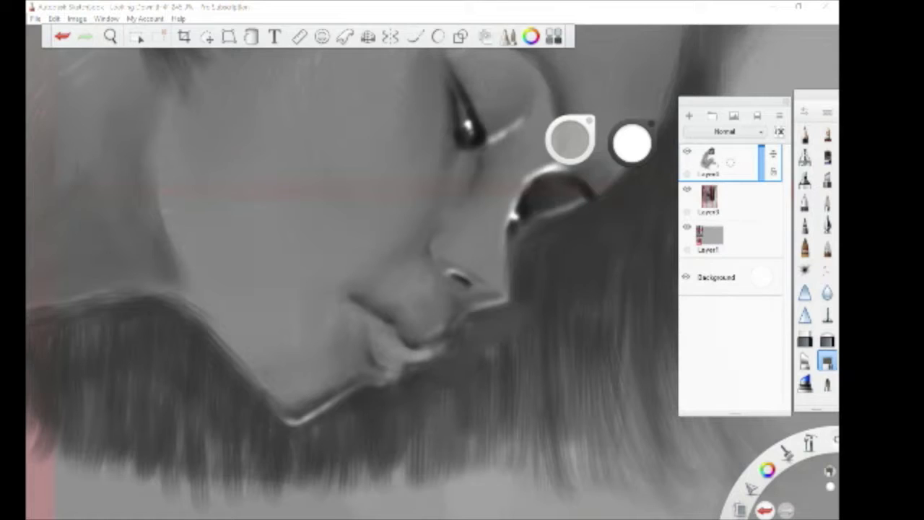
- Set the brush colour to black and darken the hair beneath the lips and chin
{"action": "left_click_drag", "start_coordinate": [631, 134], "coordinate": [631, 147]}
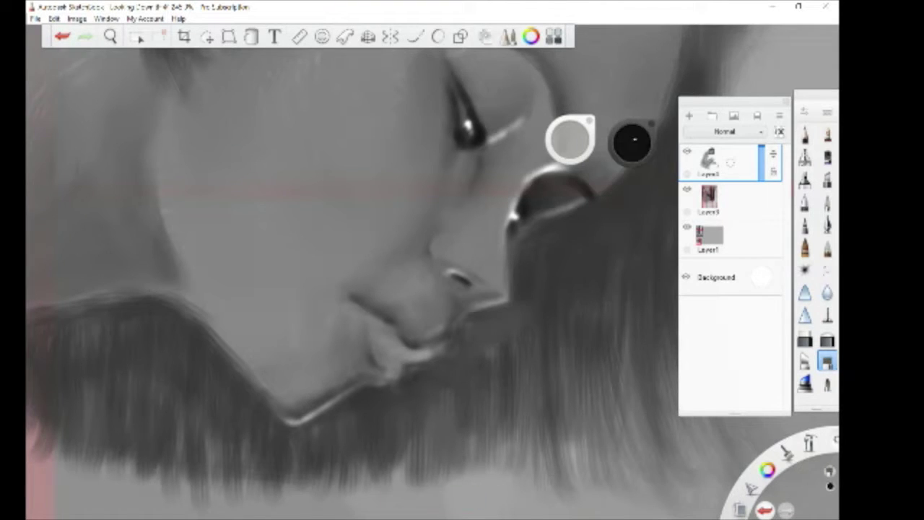
{"action": "mouse_move", "coordinate": [407, 361]}
{"action": "left_mouse_down"}
{"action": "mouse_move", "coordinate": [434, 365]}
{"action": "mouse_move", "coordinate": [402, 358]}
{"action": "mouse_move", "coordinate": [442, 352]}
{"action": "mouse_move", "coordinate": [457, 333]}
{"action": "mouse_move", "coordinate": [471, 344]}
{"action": "mouse_move", "coordinate": [427, 404]}
{"action": "mouse_move", "coordinate": [390, 420]}
{"action": "mouse_move", "coordinate": [424, 367]}
{"action": "mouse_move", "coordinate": [505, 310]}
{"action": "mouse_move", "coordinate": [477, 368]}
{"action": "mouse_move", "coordinate": [454, 354]}
{"action": "mouse_move", "coordinate": [421, 423]}
{"action": "mouse_move", "coordinate": [371, 390]}
{"action": "mouse_move", "coordinate": [346, 433]}
{"action": "mouse_move", "coordinate": [390, 411]}
{"action": "mouse_move", "coordinate": [434, 433]}
{"action": "mouse_move", "coordinate": [507, 339]}
{"action": "mouse_move", "coordinate": [494, 444]}
{"action": "left_mouse_up"}
{"action": "scroll", "coordinate": [526, 317], "scroll_direction": "down", "scroll_amount": 5}
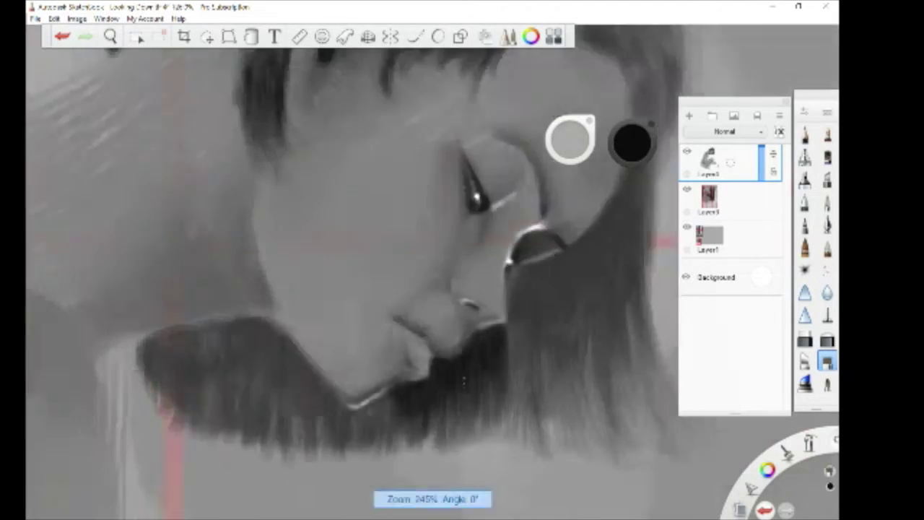
{"action": "scroll", "coordinate": [404, 347], "scroll_direction": "up", "scroll_amount": 3}
{"action": "scroll", "coordinate": [383, 361], "scroll_direction": "down", "scroll_amount": 2}
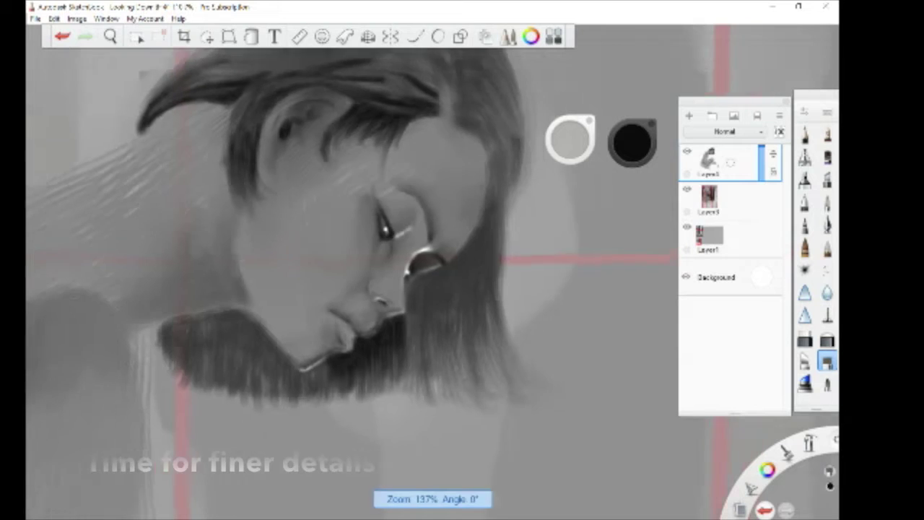
{"action": "scroll", "coordinate": [413, 387], "scroll_direction": "down", "scroll_amount": 5}
{"action": "scroll", "coordinate": [347, 275], "scroll_direction": "down", "scroll_amount": 4}
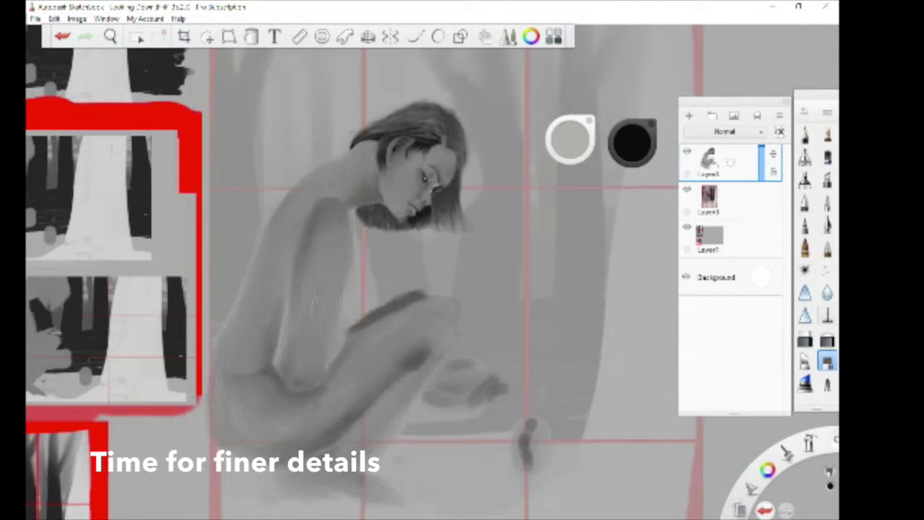
- Lighten the brush colour to dark grey and paint a shirt collar around the base of the figure's neck
{"action": "left_click_drag", "start_coordinate": [631, 142], "coordinate": [631, 136]}
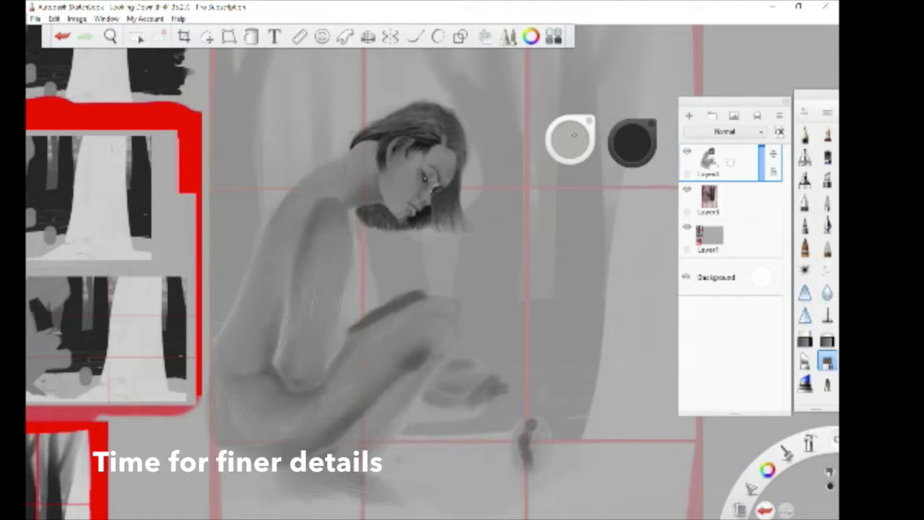
{"action": "scroll", "coordinate": [323, 179], "scroll_direction": "up", "scroll_amount": 3}
{"action": "scroll", "coordinate": [323, 179], "scroll_direction": "up", "scroll_amount": 2}
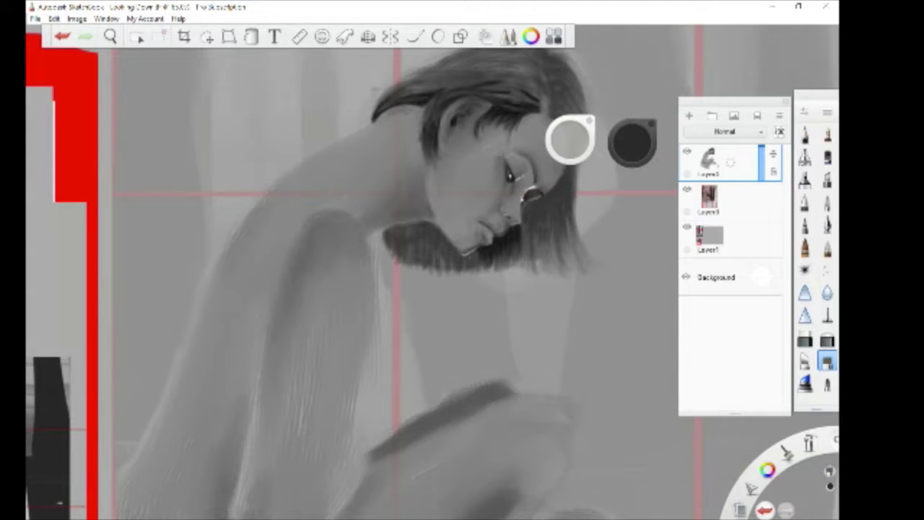
{"action": "scroll", "coordinate": [309, 200], "scroll_direction": "down", "scroll_amount": 2}
{"action": "mouse_move", "coordinate": [354, 277]}
{"action": "left_mouse_down"}
{"action": "mouse_move", "coordinate": [384, 281]}
{"action": "mouse_move", "coordinate": [358, 250]}
{"action": "mouse_move", "coordinate": [345, 261]}
{"action": "mouse_move", "coordinate": [376, 281]}
{"action": "mouse_move", "coordinate": [403, 337]}
{"action": "left_mouse_up"}
{"action": "scroll", "coordinate": [401, 329], "scroll_direction": "down", "scroll_amount": 3}
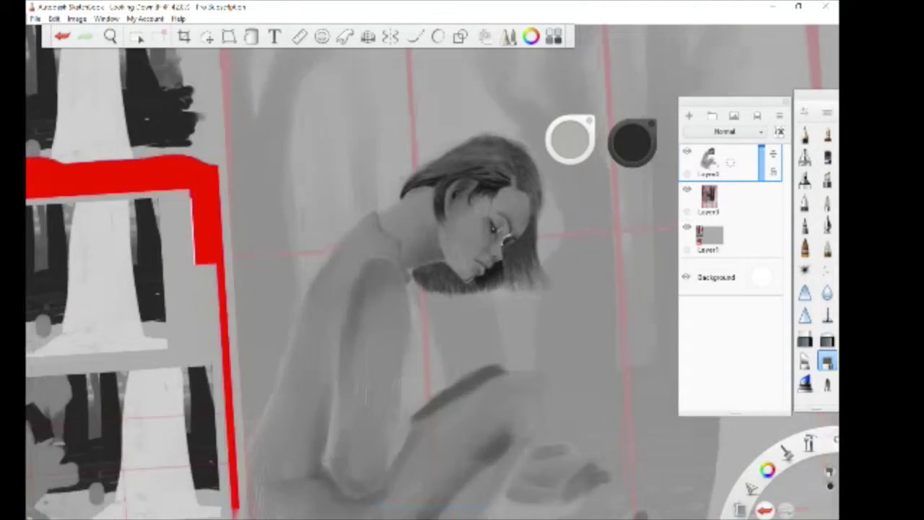
{"action": "scroll", "coordinate": [401, 329], "scroll_direction": "up", "scroll_amount": 3}
{"action": "mouse_move", "coordinate": [340, 262]}
{"action": "left_mouse_down"}
{"action": "mouse_move", "coordinate": [327, 326]}
{"action": "mouse_move", "coordinate": [329, 297]}
{"action": "left_mouse_up"}
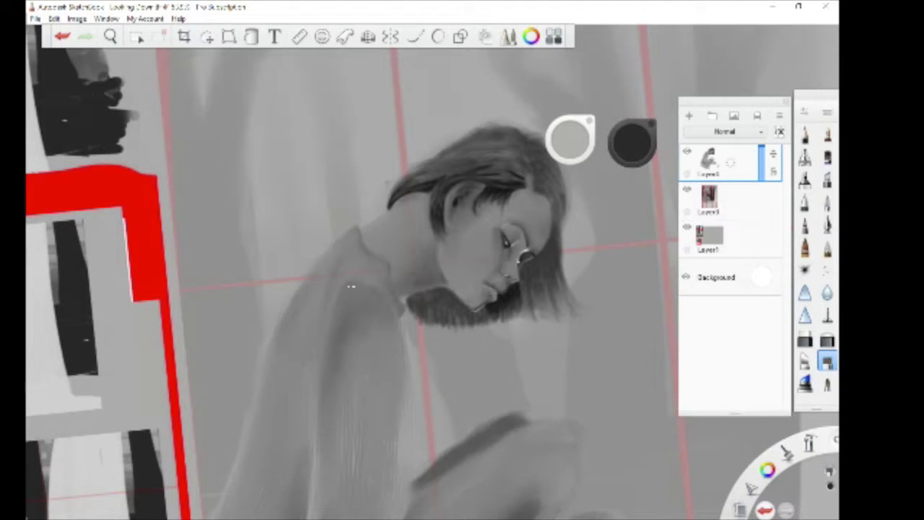
- Paint cloth folds over the figure's shoulder and upper sleeve, undoing the last stroke
{"action": "scroll", "coordinate": [351, 287], "scroll_direction": "down", "scroll_amount": 5}
{"action": "scroll", "coordinate": [325, 325], "scroll_direction": "up", "scroll_amount": 4}
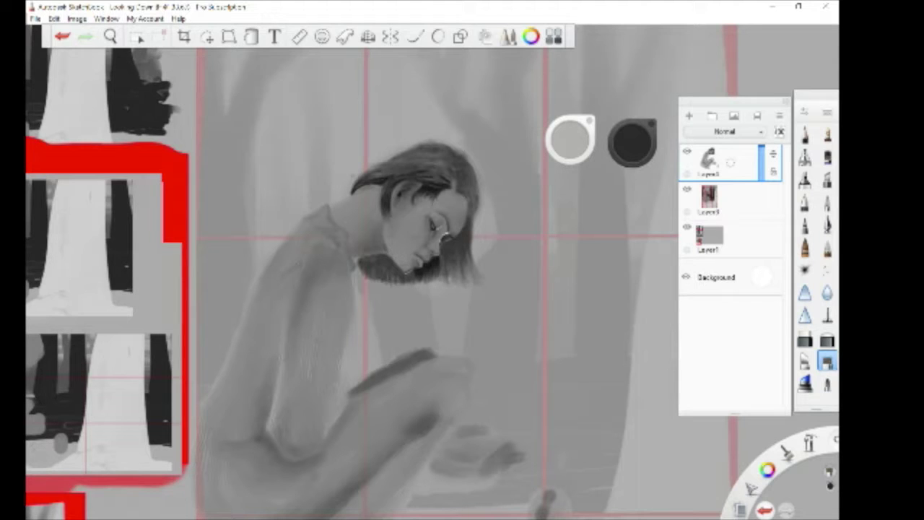
{"action": "left_click_drag", "start_coordinate": [289, 305], "coordinate": [283, 293]}
{"action": "left_click_drag", "start_coordinate": [287, 311], "coordinate": [286, 315]}
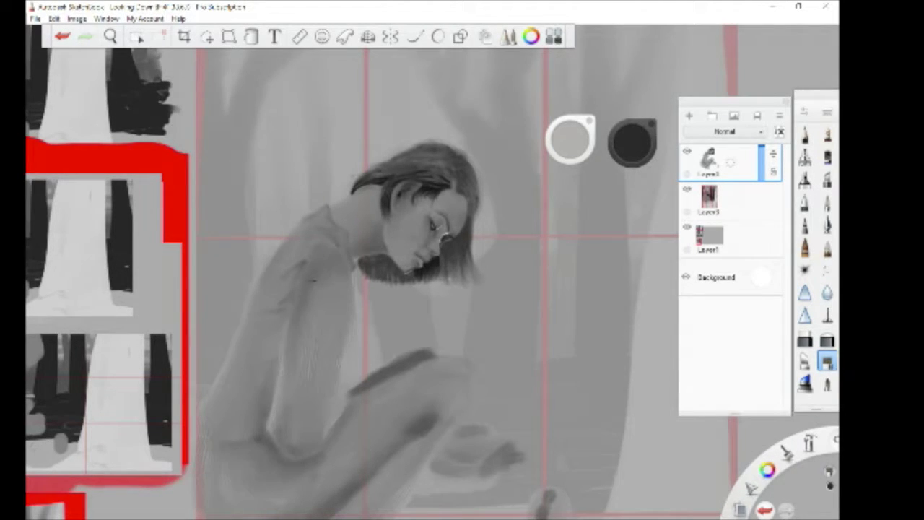
{"action": "left_click_drag", "start_coordinate": [312, 274], "coordinate": [332, 272]}
{"action": "left_click", "coordinate": [63, 36]}
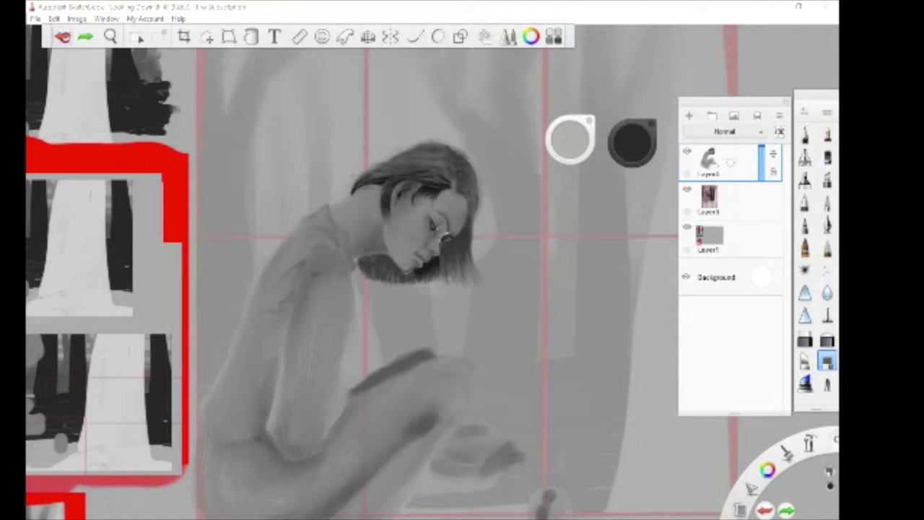
- Outline the shirt's sleeve opening with dark strokes from the shoulder down both sides of the upper arm
{"action": "scroll", "coordinate": [358, 217], "scroll_direction": "up", "scroll_amount": 5}
{"action": "left_click_drag", "start_coordinate": [288, 273], "coordinate": [245, 437]}
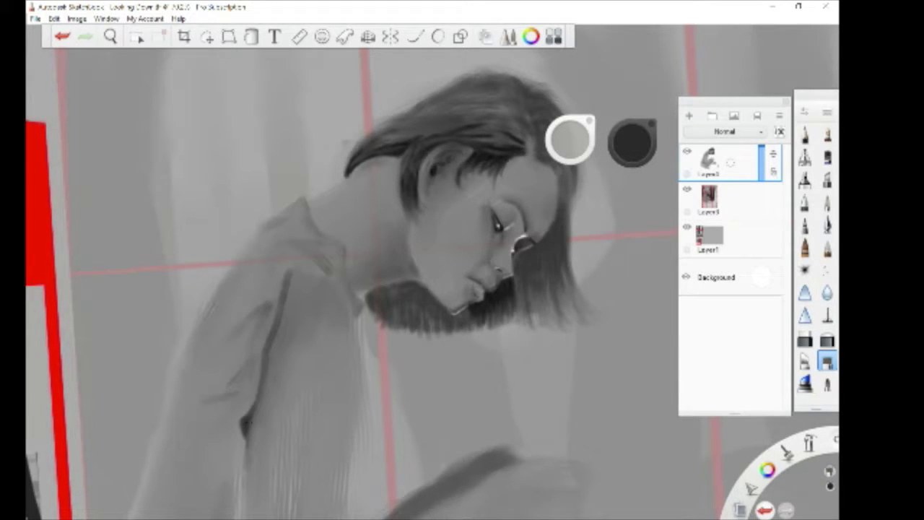
{"action": "mouse_move", "coordinate": [289, 273]}
{"action": "left_mouse_down"}
{"action": "mouse_move", "coordinate": [328, 283]}
{"action": "mouse_move", "coordinate": [352, 334]}
{"action": "mouse_move", "coordinate": [268, 388]}
{"action": "left_mouse_up"}
{"action": "left_click_drag", "start_coordinate": [281, 351], "coordinate": [262, 389]}
{"action": "left_click_drag", "start_coordinate": [302, 326], "coordinate": [268, 373]}
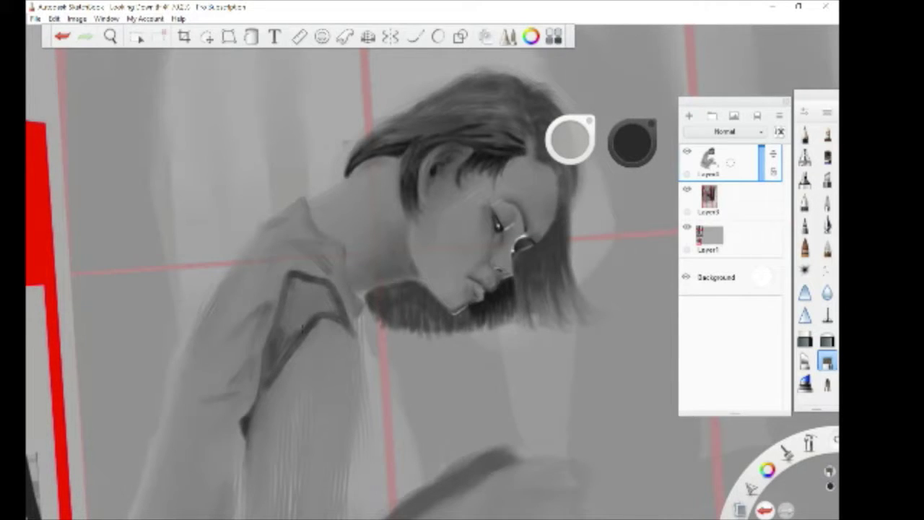
- Fill the sleeve opening with dark shadow, undo the rough stroke and blend the shading softly down the upper arm
{"action": "mouse_move", "coordinate": [301, 327]}
{"action": "left_mouse_down"}
{"action": "mouse_move", "coordinate": [302, 286]}
{"action": "mouse_move", "coordinate": [334, 308]}
{"action": "mouse_move", "coordinate": [286, 331]}
{"action": "left_mouse_up"}
{"action": "mouse_move", "coordinate": [335, 297]}
{"action": "left_mouse_down"}
{"action": "mouse_move", "coordinate": [292, 329]}
{"action": "mouse_move", "coordinate": [280, 320]}
{"action": "left_mouse_up"}
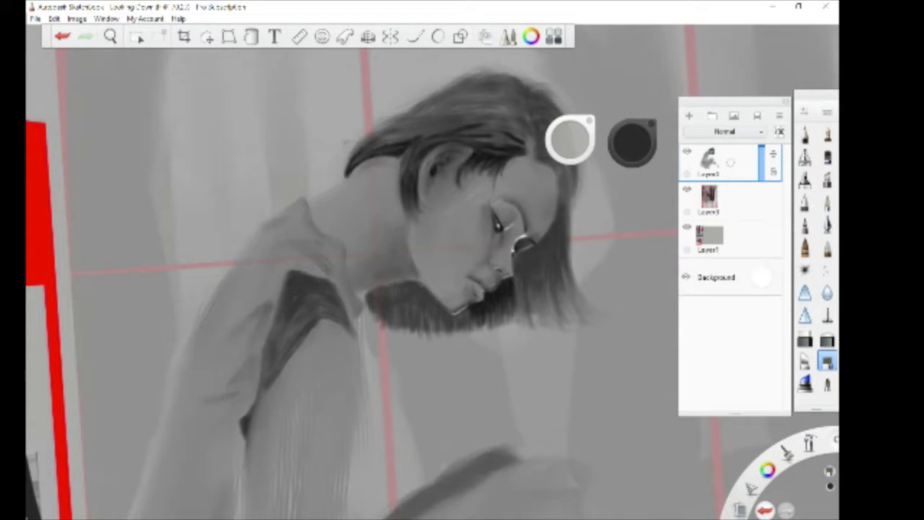
{"action": "key", "text": "ctrl+z"}
{"action": "mouse_move", "coordinate": [352, 338]}
{"action": "left_mouse_down"}
{"action": "mouse_move", "coordinate": [327, 323]}
{"action": "mouse_move", "coordinate": [269, 387]}
{"action": "left_mouse_up"}
{"action": "mouse_move", "coordinate": [337, 327]}
{"action": "left_mouse_down"}
{"action": "mouse_move", "coordinate": [311, 336]}
{"action": "mouse_move", "coordinate": [276, 377]}
{"action": "left_mouse_up"}
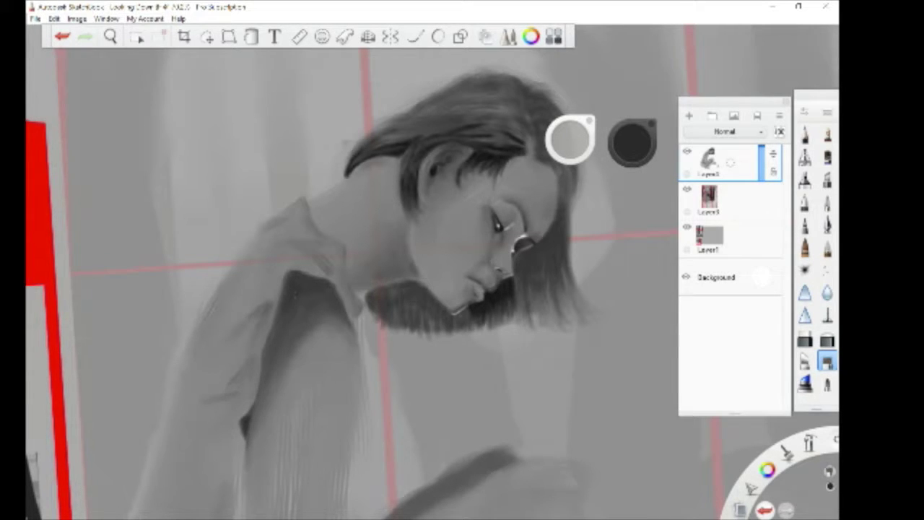
- Refine the shading of the shirt folds and outer edge around the shoulder and collar
{"action": "key", "text": "ctrl+0"}
{"action": "scroll", "coordinate": [390, 462], "scroll_direction": "up", "scroll_amount": 3}
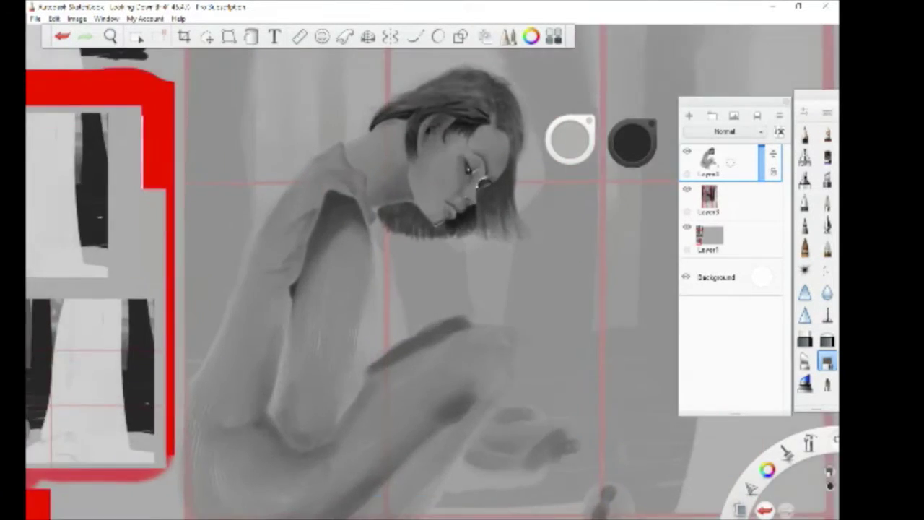
{"action": "scroll", "coordinate": [348, 98], "scroll_direction": "up", "scroll_amount": 3}
{"action": "mouse_move", "coordinate": [287, 265]}
{"action": "left_mouse_down"}
{"action": "mouse_move", "coordinate": [270, 291]}
{"action": "mouse_move", "coordinate": [289, 267]}
{"action": "left_mouse_up"}
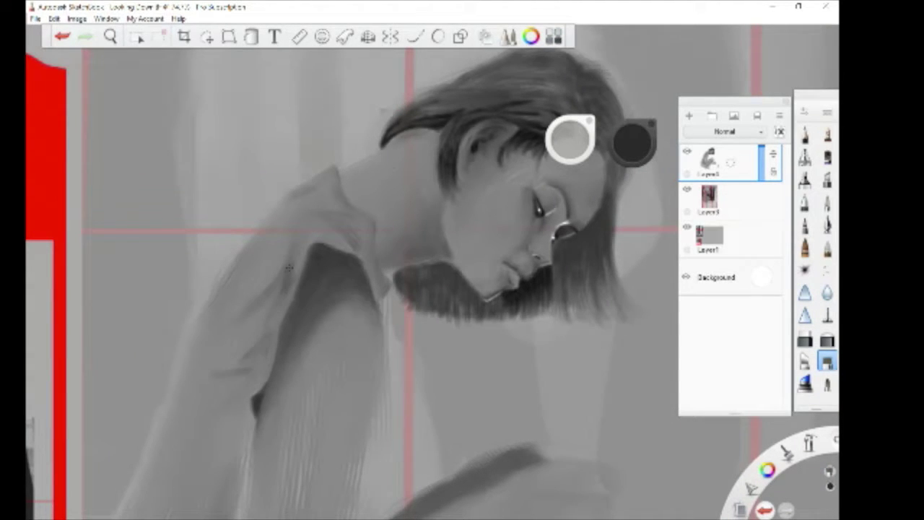
{"action": "scroll", "coordinate": [371, 188], "scroll_direction": "up", "scroll_amount": 2}
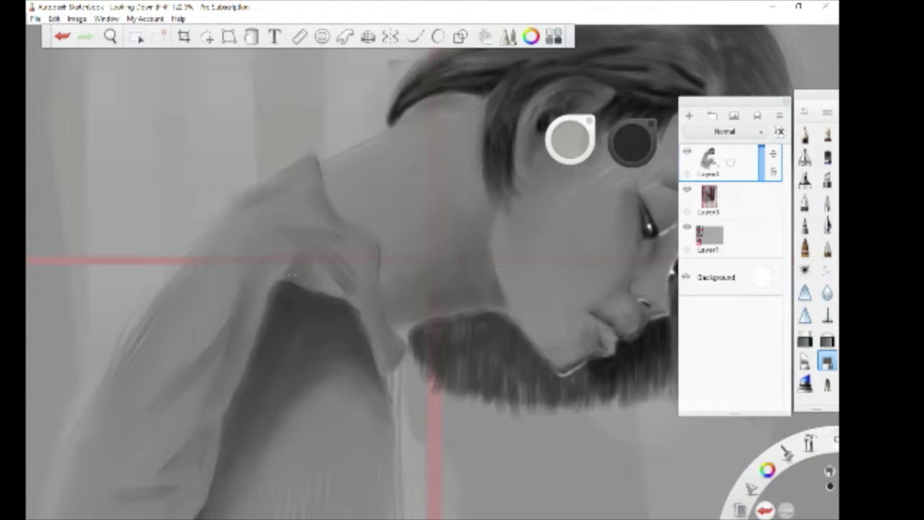
{"action": "scroll", "coordinate": [291, 273], "scroll_direction": "down", "scroll_amount": 3}
{"action": "scroll", "coordinate": [282, 270], "scroll_direction": "up", "scroll_amount": 3}
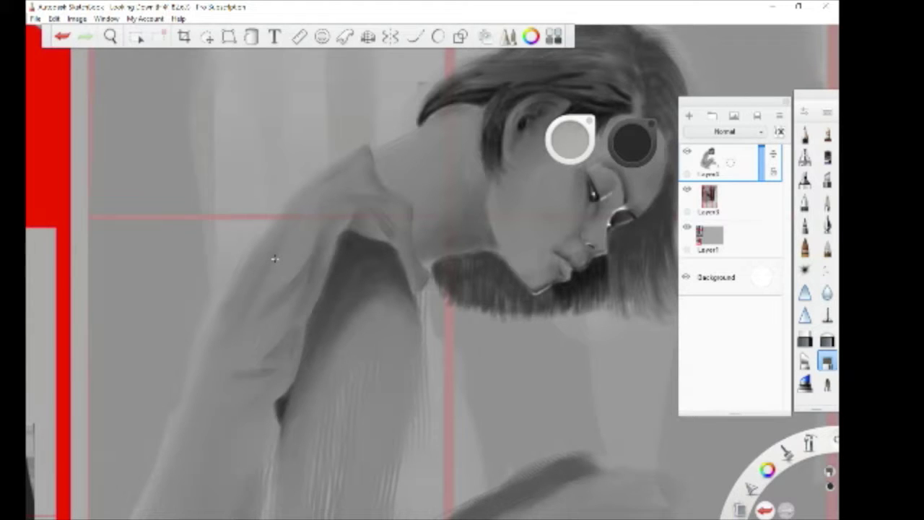
- Paint a dark sliver of shirt along the front edge of the arm, above the thigh
{"action": "scroll", "coordinate": [274, 258], "scroll_direction": "down", "scroll_amount": 3}
{"action": "scroll", "coordinate": [275, 258], "scroll_direction": "up", "scroll_amount": 3}
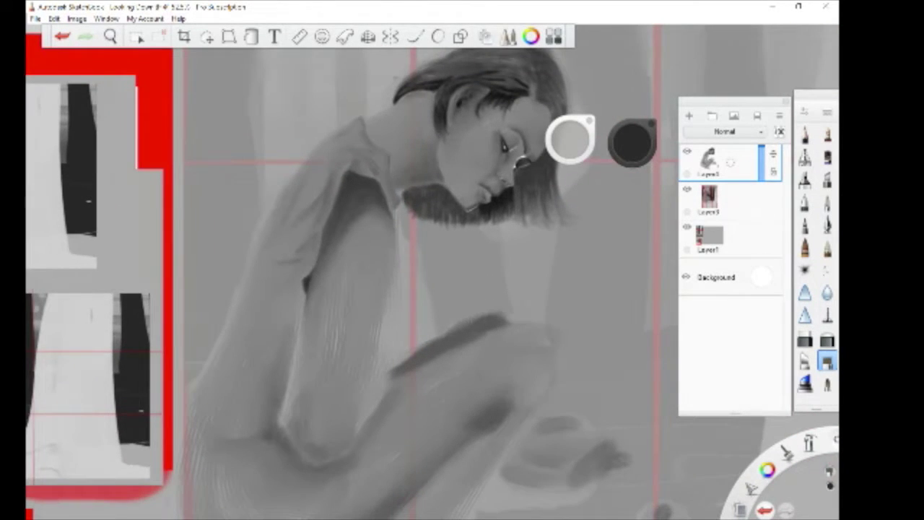
{"action": "left_click_drag", "start_coordinate": [393, 278], "coordinate": [379, 336]}
{"action": "mouse_move", "coordinate": [387, 298]}
{"action": "left_mouse_down"}
{"action": "mouse_move", "coordinate": [373, 352]}
{"action": "mouse_move", "coordinate": [384, 336]}
{"action": "mouse_move", "coordinate": [380, 346]}
{"action": "left_mouse_up"}
{"action": "left_click_drag", "start_coordinate": [397, 314], "coordinate": [377, 351]}
{"action": "mouse_move", "coordinate": [395, 270]}
{"action": "left_mouse_down"}
{"action": "mouse_move", "coordinate": [389, 328]}
{"action": "mouse_move", "coordinate": [393, 282]}
{"action": "left_mouse_up"}
{"action": "left_click_drag", "start_coordinate": [379, 328], "coordinate": [378, 354]}
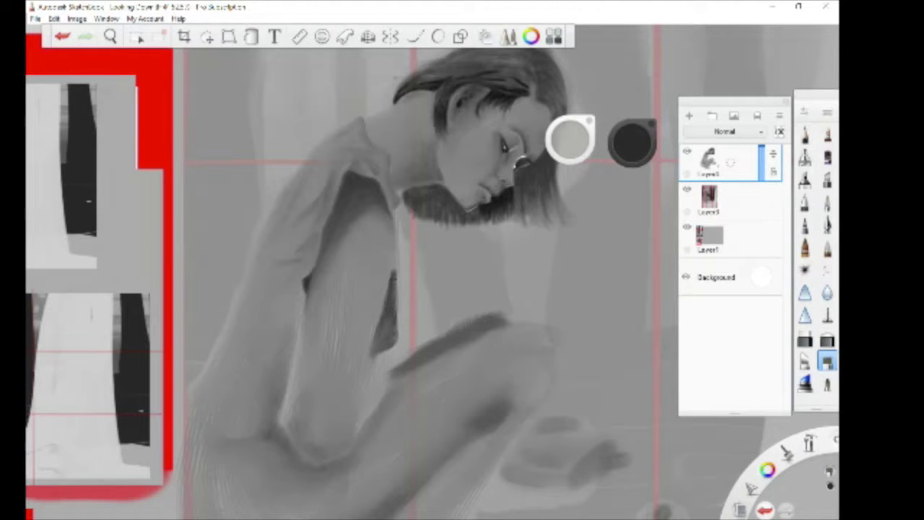
{"action": "left_click_drag", "start_coordinate": [395, 269], "coordinate": [391, 314]}
- Smooth the rough hatching on the lower part of the arm and clean its front edge
{"action": "left_click_drag", "start_coordinate": [362, 392], "coordinate": [367, 371]}
{"action": "left_click_drag", "start_coordinate": [365, 360], "coordinate": [367, 343]}
{"action": "left_click_drag", "start_coordinate": [357, 391], "coordinate": [359, 370]}
{"action": "left_click_drag", "start_coordinate": [352, 416], "coordinate": [356, 395]}
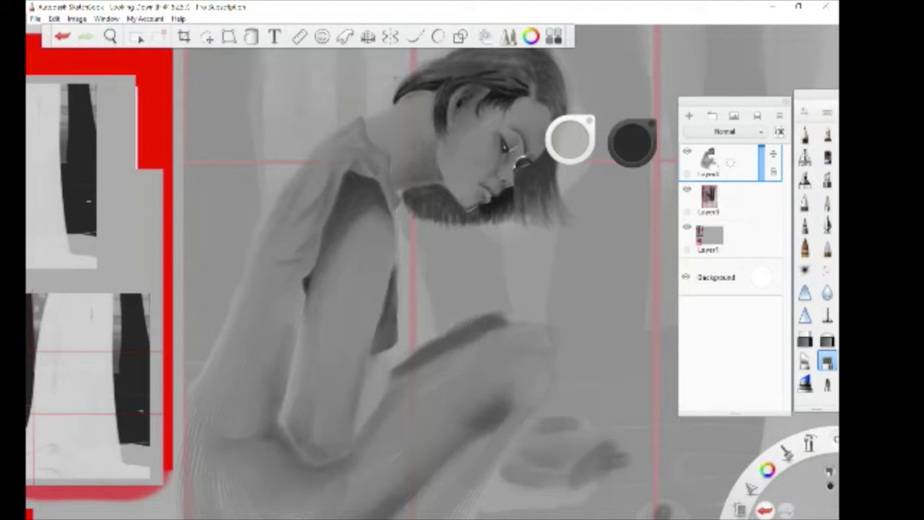
- Darken the thigh's upper edge and the crease beneath the elbow where arm and leg meet
{"action": "left_click_drag", "start_coordinate": [336, 442], "coordinate": [338, 445]}
{"action": "left_click_drag", "start_coordinate": [363, 437], "coordinate": [396, 379]}
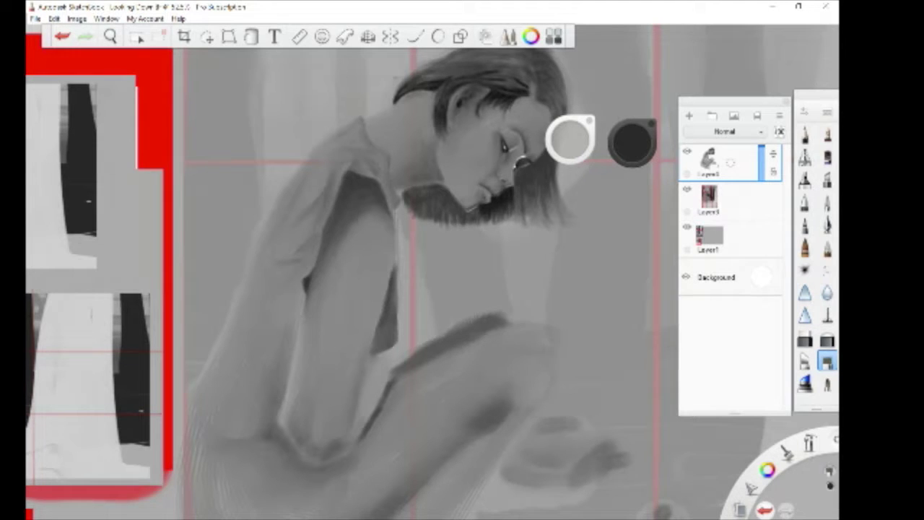
{"action": "mouse_move", "coordinate": [352, 456]}
{"action": "left_mouse_down"}
{"action": "mouse_move", "coordinate": [275, 481]}
{"action": "mouse_move", "coordinate": [302, 481]}
{"action": "left_mouse_up"}
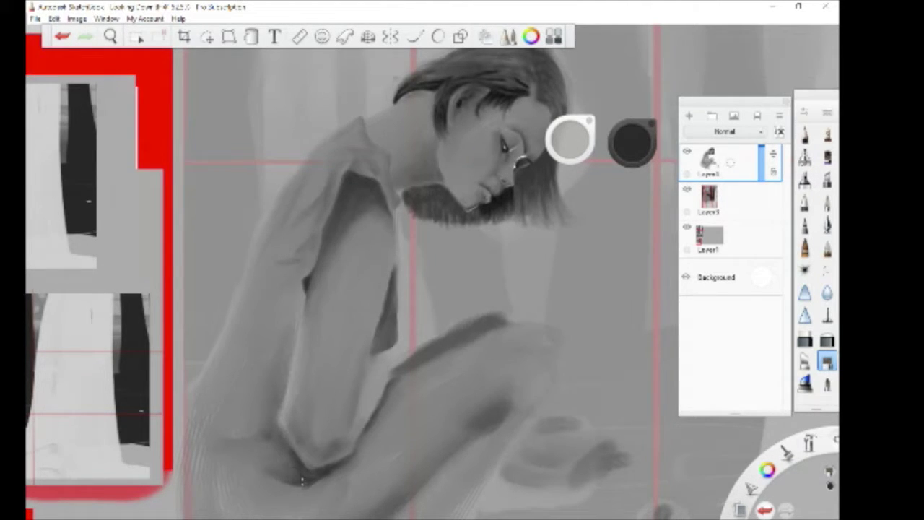
- Paint dark shirt folds radiating across the waist from behind the elbow
{"action": "scroll", "coordinate": [535, 260], "scroll_direction": "down", "scroll_amount": 5}
{"action": "scroll", "coordinate": [361, 325], "scroll_direction": "up", "scroll_amount": 3}
{"action": "left_click_drag", "start_coordinate": [433, 348], "coordinate": [403, 345]}
{"action": "mouse_move", "coordinate": [424, 350]}
{"action": "left_mouse_down"}
{"action": "mouse_move", "coordinate": [381, 346]}
{"action": "mouse_move", "coordinate": [431, 354]}
{"action": "mouse_move", "coordinate": [422, 361]}
{"action": "mouse_move", "coordinate": [436, 353]}
{"action": "left_mouse_up"}
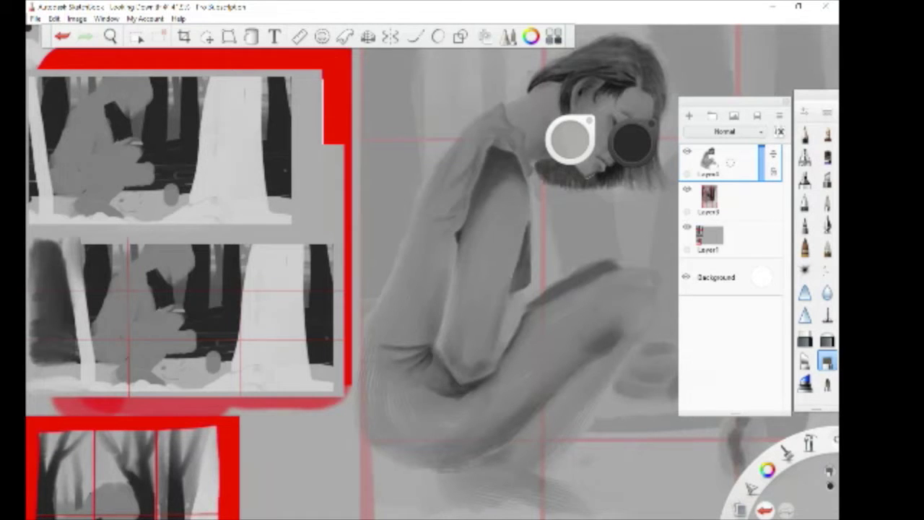
{"action": "scroll", "coordinate": [448, 348], "scroll_direction": "up", "scroll_amount": 5}
{"action": "left_click_drag", "start_coordinate": [413, 360], "coordinate": [419, 343]}
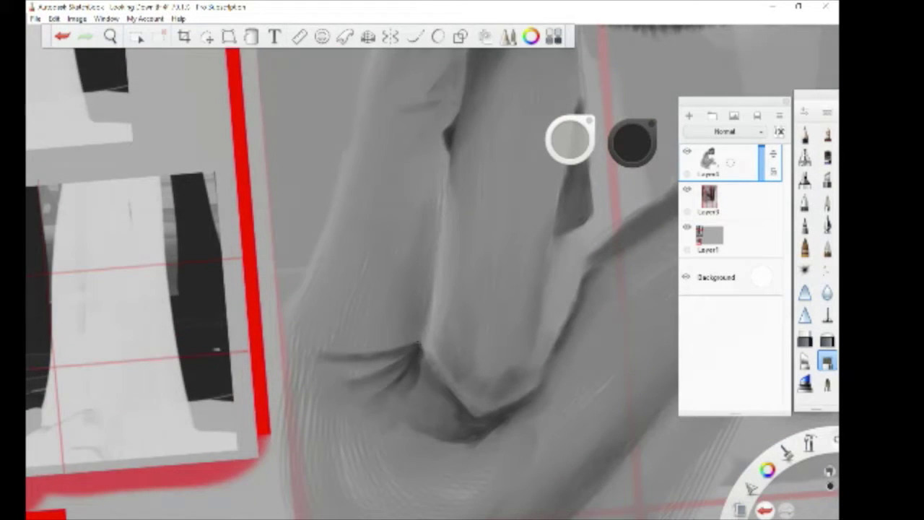
- Shade the shirt's hem around the lower back and soften the area below it
{"action": "scroll", "coordinate": [408, 366], "scroll_direction": "down", "scroll_amount": 2}
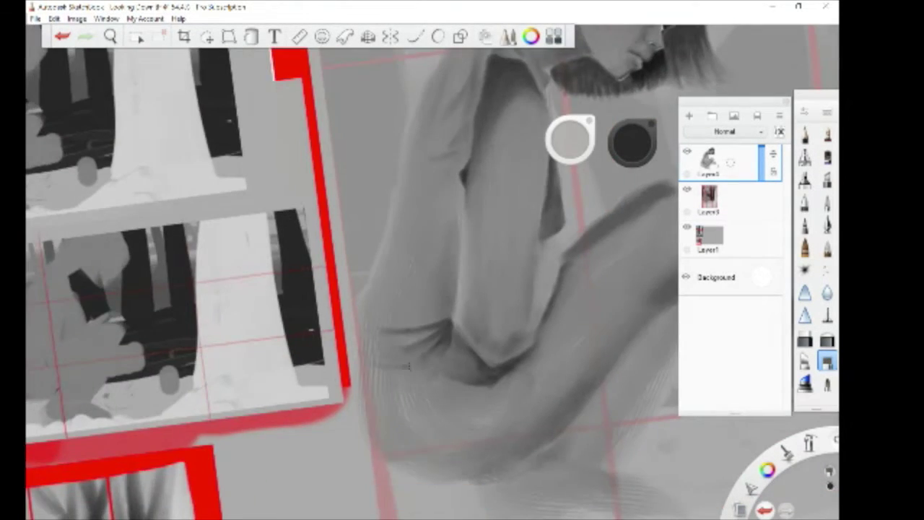
{"action": "left_click_drag", "start_coordinate": [381, 330], "coordinate": [363, 322]}
{"action": "left_click_drag", "start_coordinate": [371, 361], "coordinate": [383, 368]}
- Add creases to the shirt's side beside the lower end of the sleeve opening
{"action": "scroll", "coordinate": [477, 343], "scroll_direction": "down", "scroll_amount": 3}
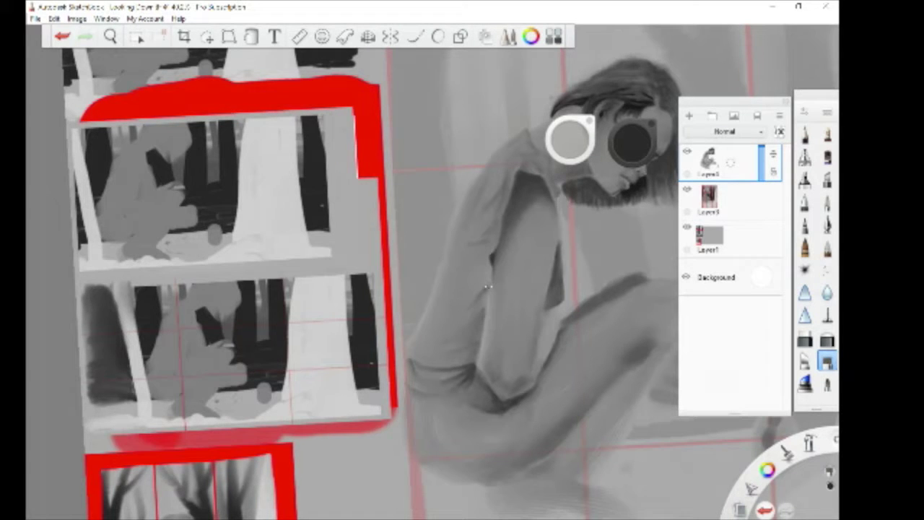
{"action": "scroll", "coordinate": [515, 189], "scroll_direction": "up", "scroll_amount": 3}
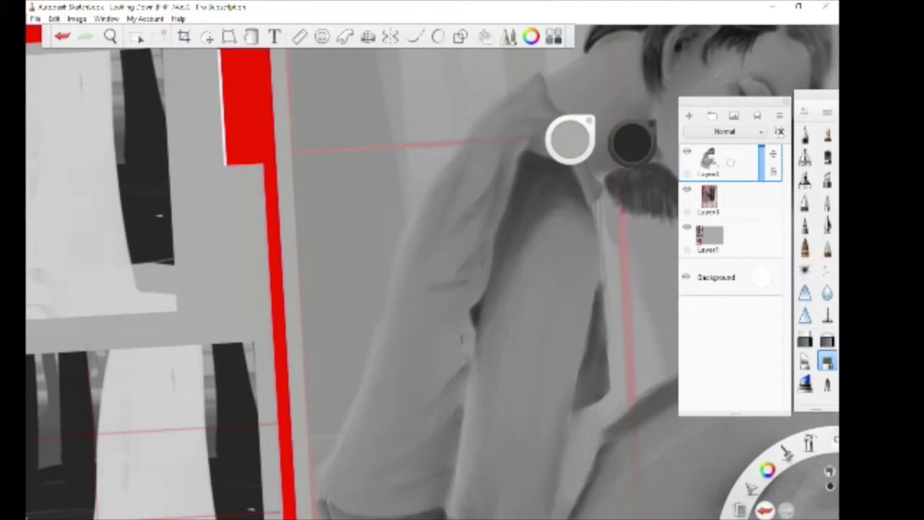
{"action": "mouse_move", "coordinate": [474, 332]}
{"action": "left_mouse_down"}
{"action": "mouse_move", "coordinate": [463, 311]}
{"action": "mouse_move", "coordinate": [451, 309]}
{"action": "mouse_move", "coordinate": [445, 320]}
{"action": "left_mouse_up"}
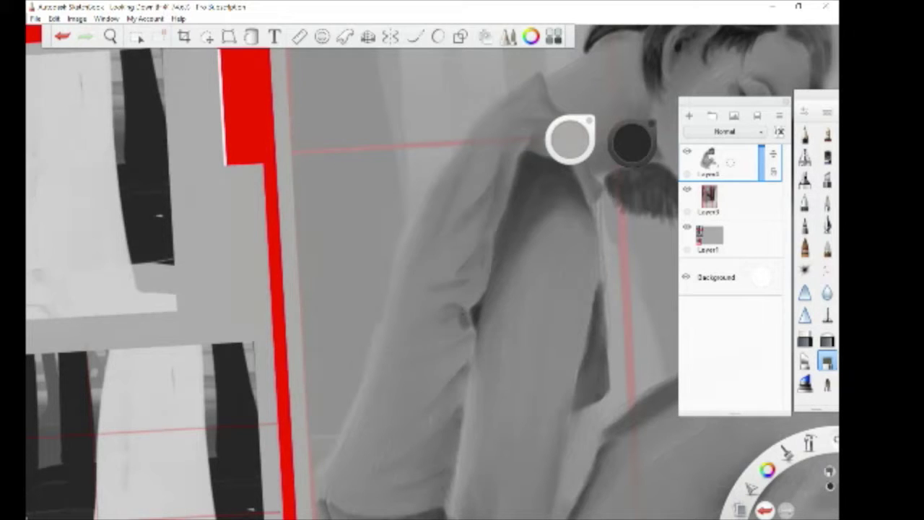
- Paint a rounded form in the gap between the arm and the thigh and define its edge
{"action": "scroll", "coordinate": [463, 320], "scroll_direction": "down", "scroll_amount": 5}
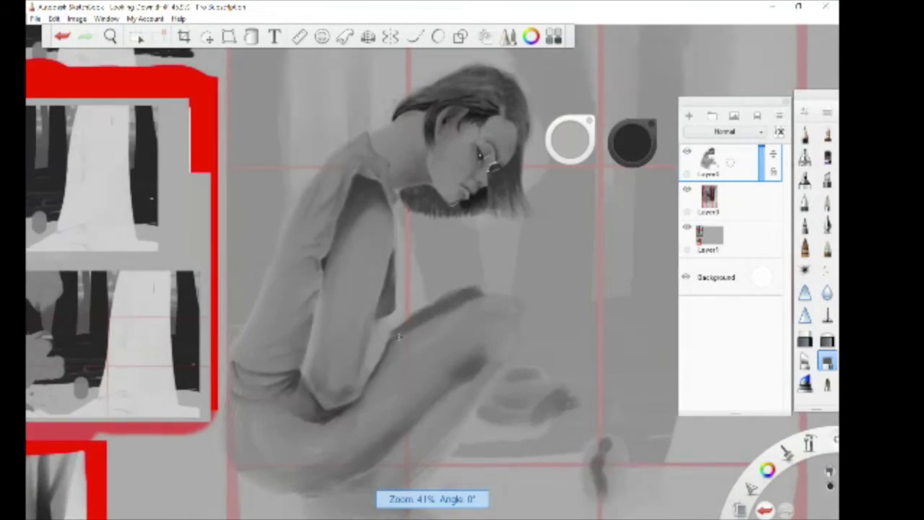
{"action": "scroll", "coordinate": [426, 342], "scroll_direction": "up", "scroll_amount": 3}
{"action": "mouse_move", "coordinate": [366, 339]}
{"action": "left_mouse_down"}
{"action": "mouse_move", "coordinate": [353, 316]}
{"action": "mouse_move", "coordinate": [358, 344]}
{"action": "mouse_move", "coordinate": [343, 356]}
{"action": "left_mouse_up"}
{"action": "mouse_move", "coordinate": [349, 314]}
{"action": "left_mouse_down"}
{"action": "mouse_move", "coordinate": [342, 329]}
{"action": "mouse_move", "coordinate": [354, 312]}
{"action": "mouse_move", "coordinate": [365, 339]}
{"action": "mouse_move", "coordinate": [439, 282]}
{"action": "left_mouse_up"}
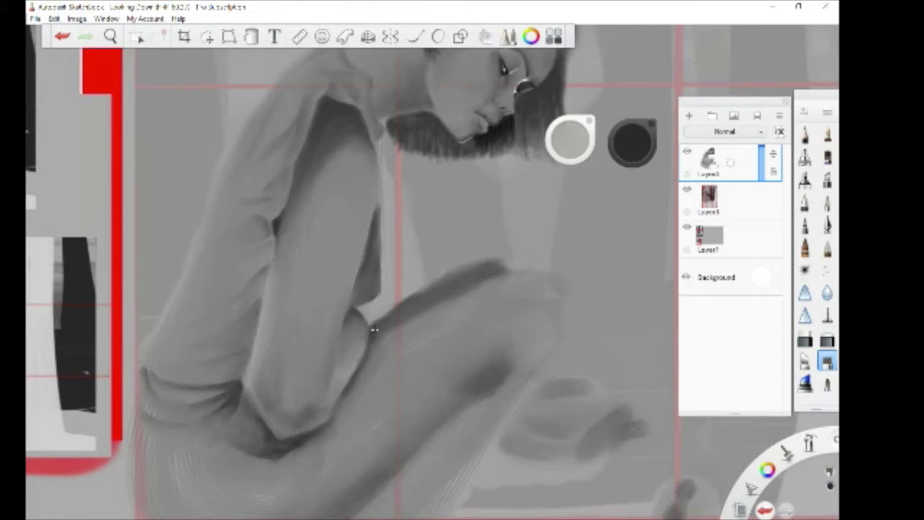
- Deepen and sharpen the dark shadow band along the top of the thigh up to the knee
{"action": "scroll", "coordinate": [374, 330], "scroll_direction": "up", "scroll_amount": 2}
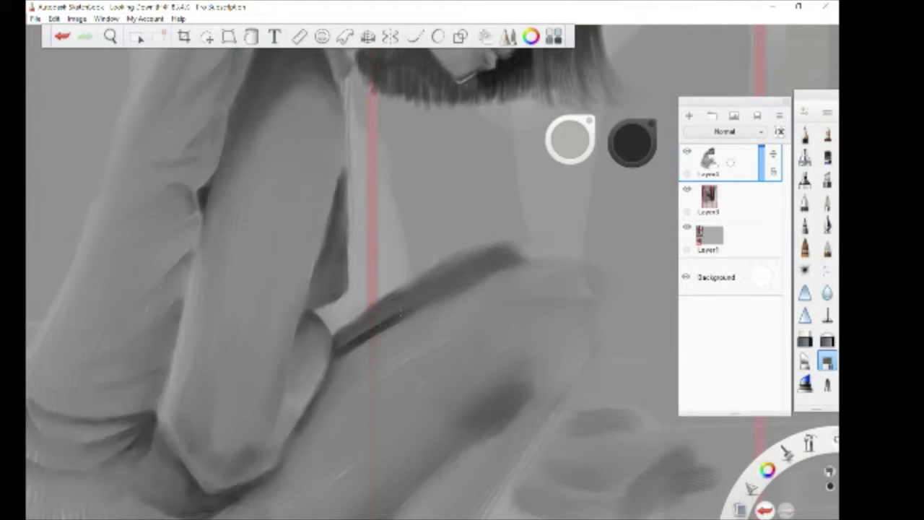
{"action": "left_click_drag", "start_coordinate": [400, 313], "coordinate": [521, 259]}
{"action": "left_click_drag", "start_coordinate": [346, 342], "coordinate": [363, 333]}
{"action": "left_click_drag", "start_coordinate": [387, 298], "coordinate": [412, 281]}
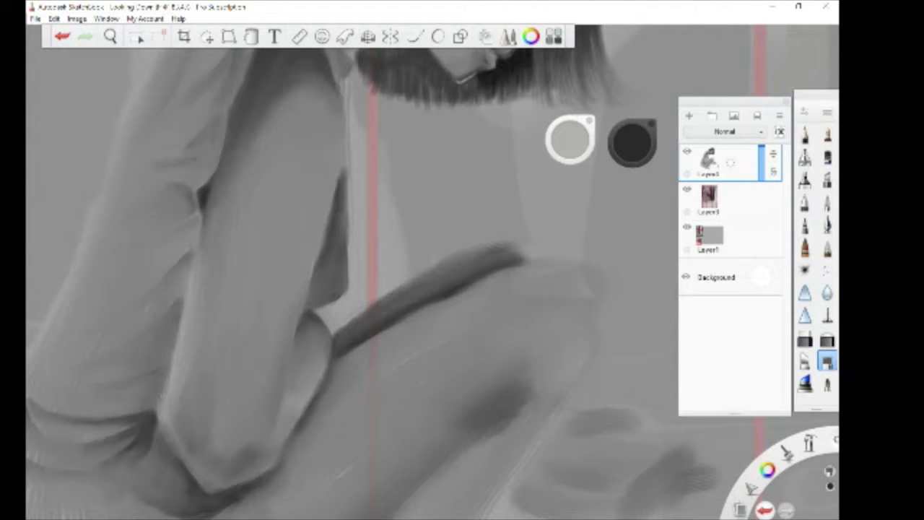
{"action": "left_click_drag", "start_coordinate": [520, 253], "coordinate": [492, 263]}
{"action": "scroll", "coordinate": [527, 249], "scroll_direction": "down", "scroll_amount": 5}
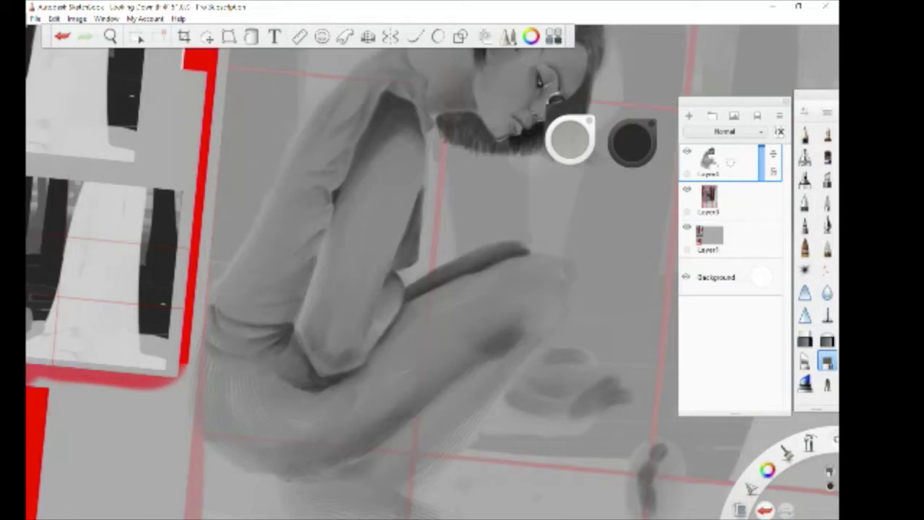
- Darken and sharpen the shadow along the underside of the thigh, starting from the crease behind the knee
{"action": "scroll", "coordinate": [559, 350], "scroll_direction": "up", "scroll_amount": 5}
{"action": "mouse_move", "coordinate": [451, 337]}
{"action": "left_mouse_down"}
{"action": "mouse_move", "coordinate": [475, 323]}
{"action": "mouse_move", "coordinate": [432, 345]}
{"action": "left_mouse_up"}
{"action": "left_click_drag", "start_coordinate": [494, 313], "coordinate": [406, 367]}
{"action": "scroll", "coordinate": [433, 325], "scroll_direction": "down", "scroll_amount": 1}
{"action": "left_click_drag", "start_coordinate": [480, 302], "coordinate": [448, 336]}
{"action": "left_click_drag", "start_coordinate": [516, 274], "coordinate": [508, 280]}
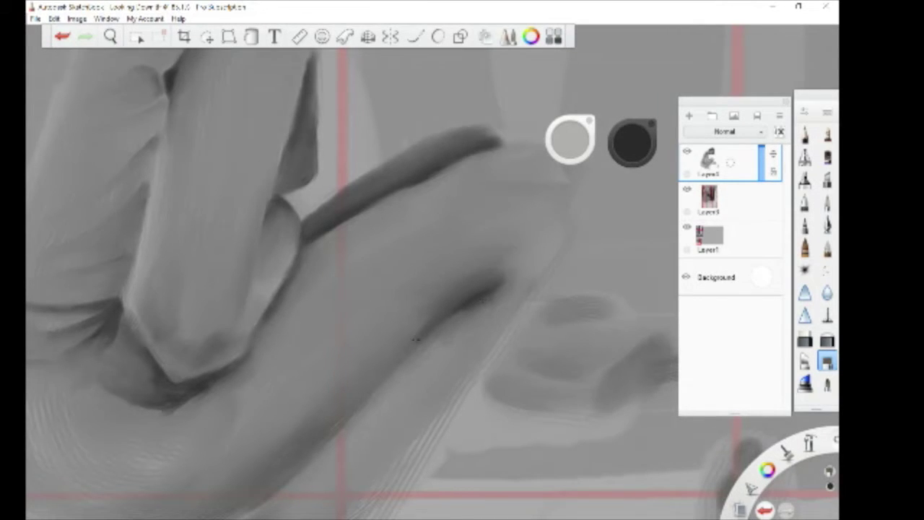
{"action": "scroll", "coordinate": [416, 340], "scroll_direction": "down", "scroll_amount": 1}
{"action": "left_click_drag", "start_coordinate": [439, 302], "coordinate": [367, 374]}
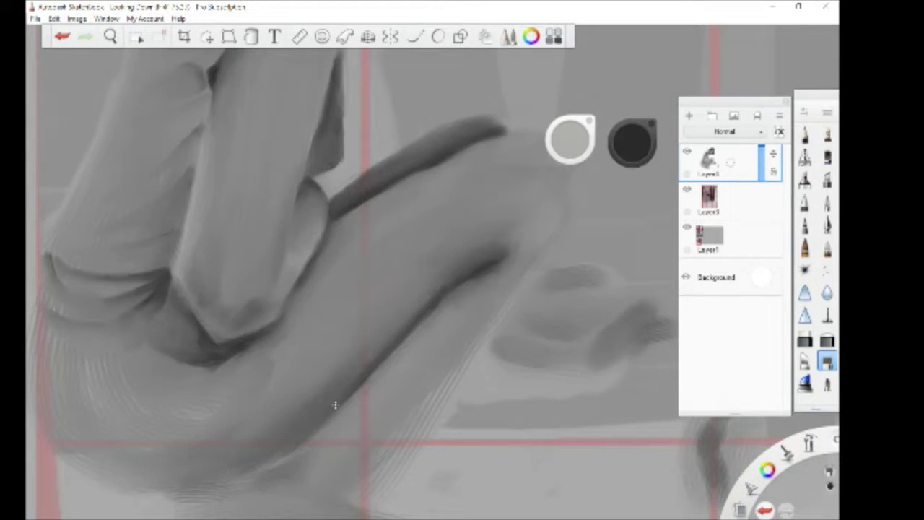
- Extend the dark crease beneath the thigh down to the heel, then shade the heel and the ankle
{"action": "scroll", "coordinate": [336, 405], "scroll_direction": "down", "scroll_amount": 4}
{"action": "scroll", "coordinate": [459, 292], "scroll_direction": "up", "scroll_amount": 3}
{"action": "scroll", "coordinate": [459, 292], "scroll_direction": "down", "scroll_amount": 2}
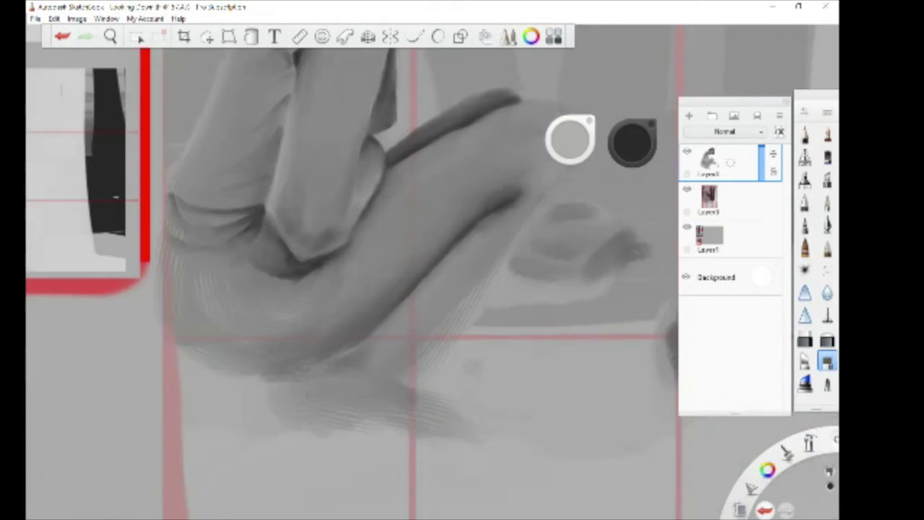
{"action": "mouse_move", "coordinate": [401, 309]}
{"action": "left_mouse_down"}
{"action": "mouse_move", "coordinate": [302, 383]}
{"action": "mouse_move", "coordinate": [324, 376]}
{"action": "mouse_move", "coordinate": [275, 388]}
{"action": "left_mouse_up"}
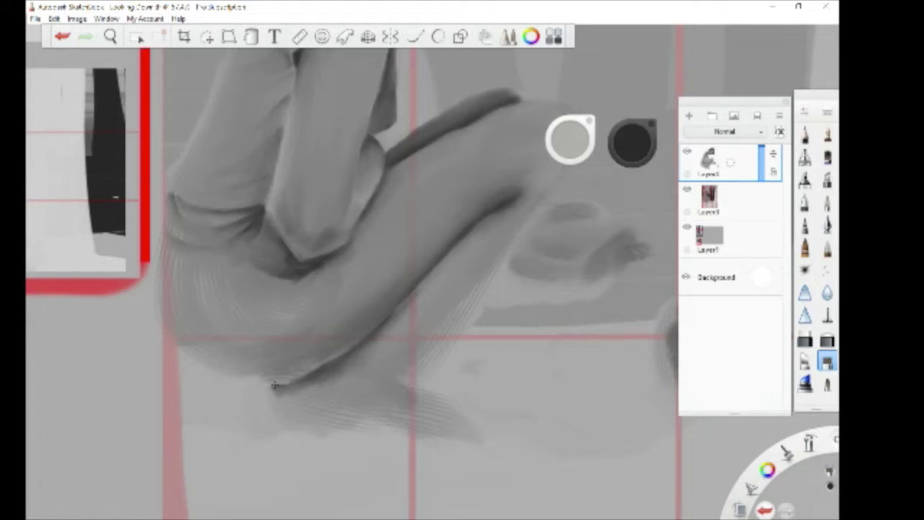
{"action": "mouse_move", "coordinate": [306, 384]}
{"action": "left_mouse_down"}
{"action": "mouse_move", "coordinate": [275, 393]}
{"action": "mouse_move", "coordinate": [292, 413]}
{"action": "left_mouse_up"}
{"action": "mouse_move", "coordinate": [320, 384]}
{"action": "left_mouse_down"}
{"action": "mouse_move", "coordinate": [292, 402]}
{"action": "mouse_move", "coordinate": [299, 419]}
{"action": "left_mouse_up"}
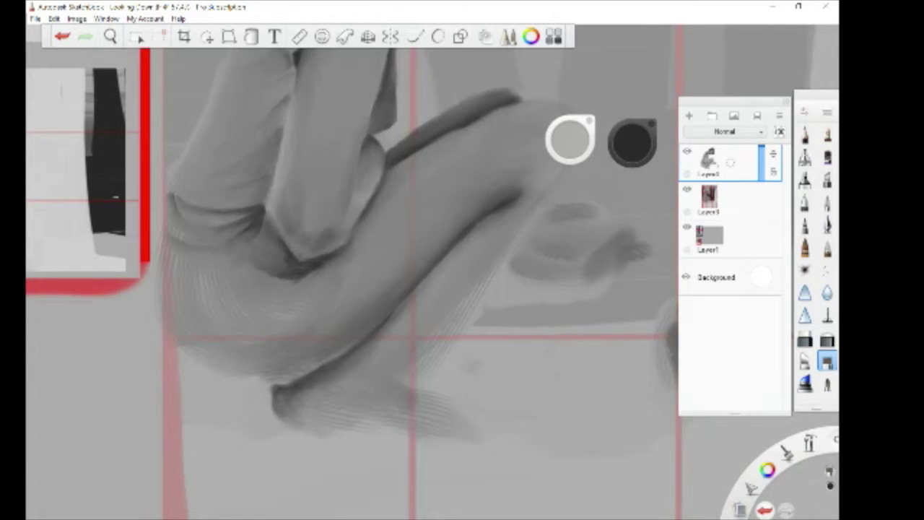
{"action": "scroll", "coordinate": [440, 338], "scroll_direction": "down", "scroll_amount": 5}
{"action": "scroll", "coordinate": [449, 351], "scroll_direction": "up", "scroll_amount": 5}
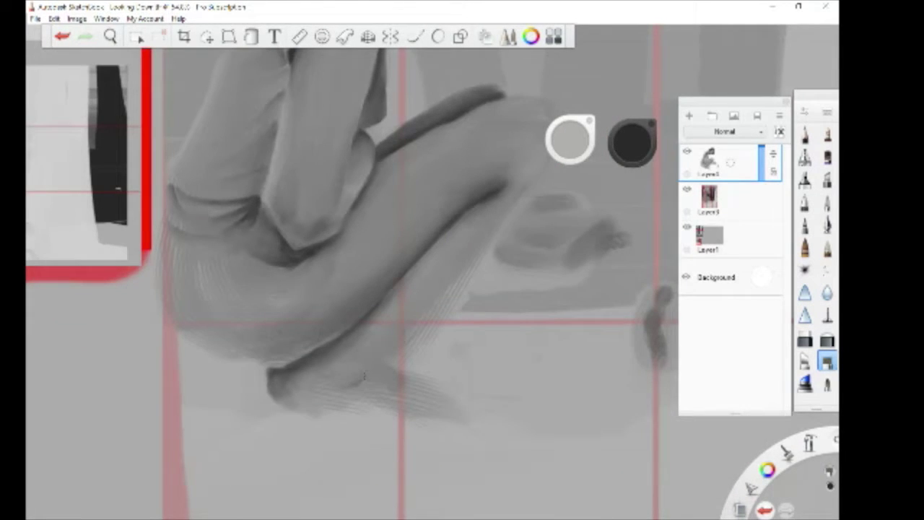
{"action": "mouse_move", "coordinate": [366, 377]}
{"action": "left_mouse_down"}
{"action": "mouse_move", "coordinate": [348, 388]}
{"action": "mouse_move", "coordinate": [375, 379]}
{"action": "left_mouse_up"}
- Erase the stray brush texture along the front of the shin and above the foot to clean up the leg's outline
{"action": "key", "text": "e"}
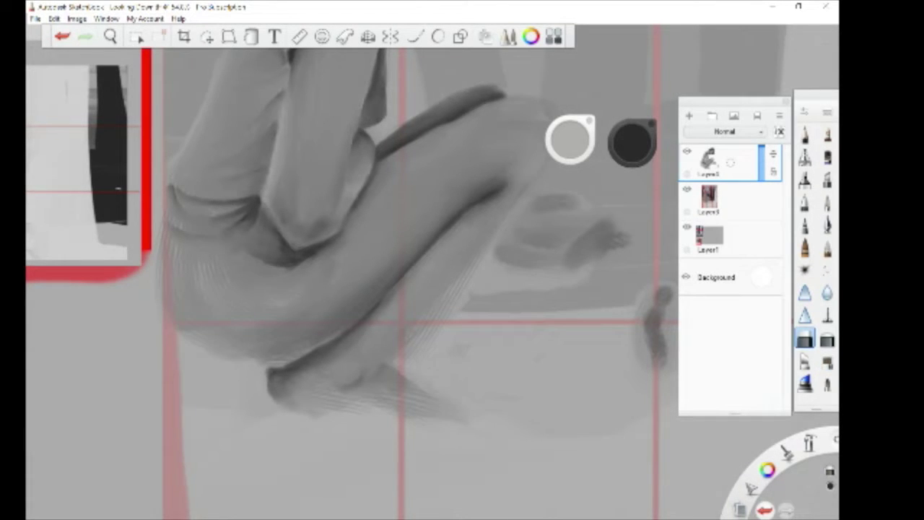
{"action": "mouse_move", "coordinate": [416, 364]}
{"action": "left_mouse_down"}
{"action": "mouse_move", "coordinate": [394, 361]}
{"action": "mouse_move", "coordinate": [445, 306]}
{"action": "left_mouse_up"}
{"action": "scroll", "coordinate": [434, 318], "scroll_direction": "up", "scroll_amount": 2}
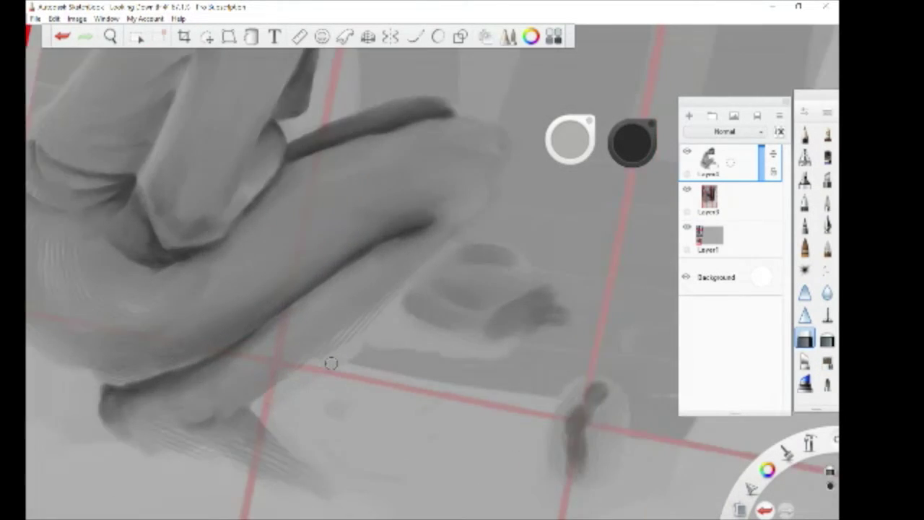
{"action": "left_click_drag", "start_coordinate": [318, 354], "coordinate": [357, 326]}
{"action": "scroll", "coordinate": [390, 284], "scroll_direction": "down", "scroll_amount": 5}
{"action": "left_click", "coordinate": [63, 36]}
{"action": "scroll", "coordinate": [476, 271], "scroll_direction": "up", "scroll_amount": 4}
{"action": "left_click_drag", "start_coordinate": [398, 401], "coordinate": [413, 412]}
{"action": "scroll", "coordinate": [427, 445], "scroll_direction": "up", "scroll_amount": 3}
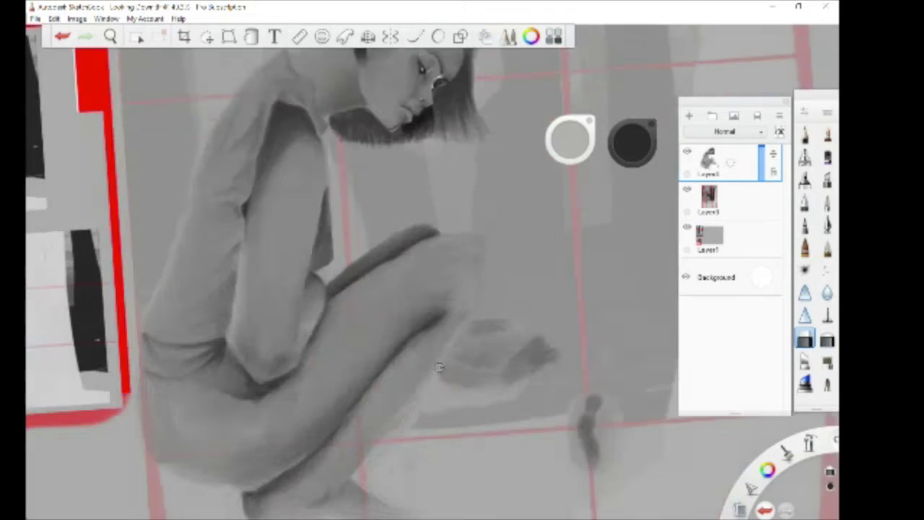
- Paint the front of the knee as a rounded form and smooth the outline of the buttocks
{"action": "left_click", "coordinate": [828, 248]}
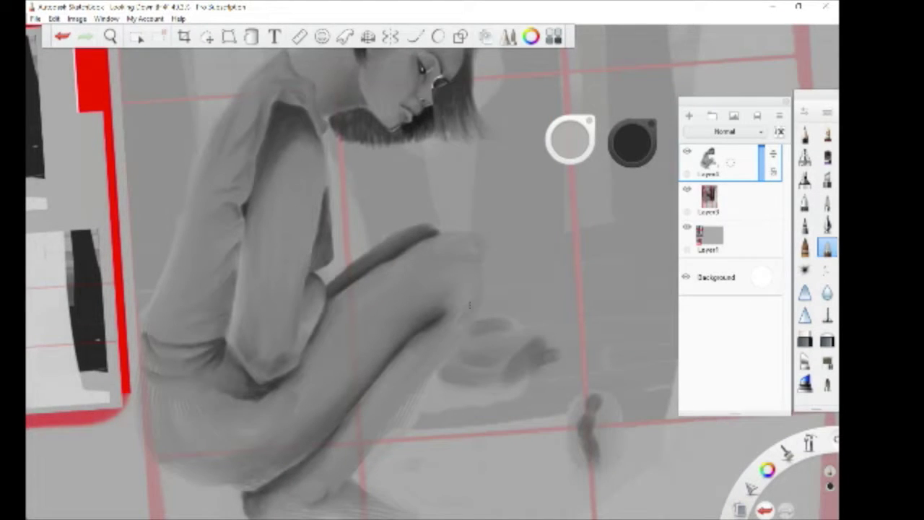
{"action": "mouse_move", "coordinate": [485, 256]}
{"action": "left_mouse_down"}
{"action": "mouse_move", "coordinate": [496, 283]}
{"action": "mouse_move", "coordinate": [481, 313]}
{"action": "left_mouse_up"}
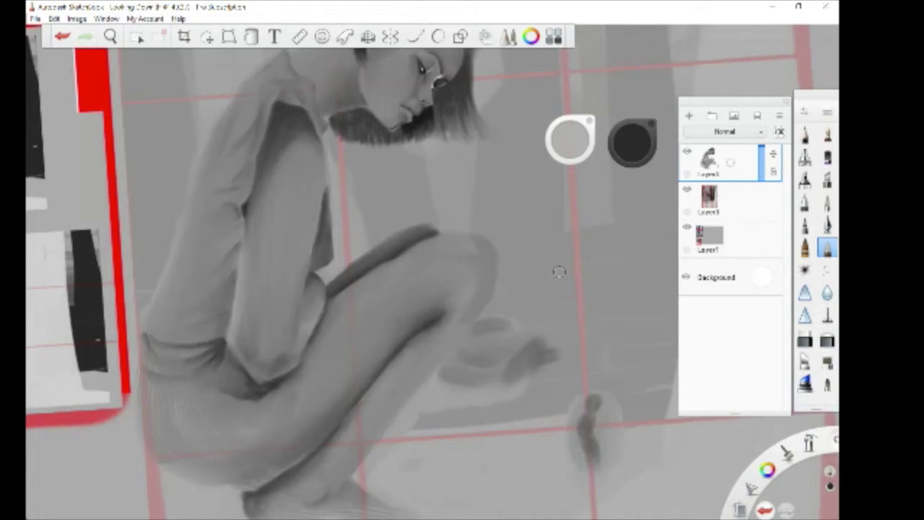
{"action": "scroll", "coordinate": [559, 271], "scroll_direction": "down", "scroll_amount": 2}
{"action": "scroll", "coordinate": [559, 271], "scroll_direction": "up", "scroll_amount": 2}
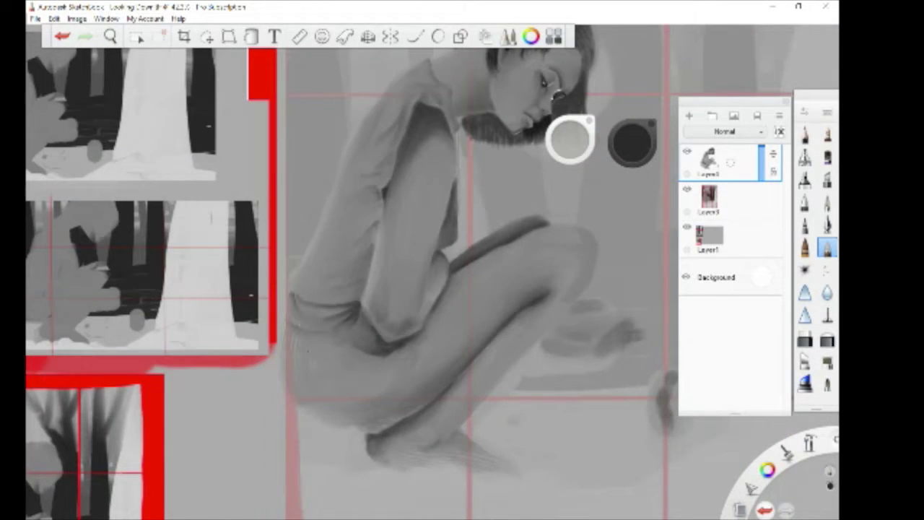
{"action": "mouse_move", "coordinate": [302, 410]}
{"action": "left_mouse_down"}
{"action": "mouse_move", "coordinate": [353, 430]}
{"action": "mouse_move", "coordinate": [337, 426]}
{"action": "left_mouse_up"}
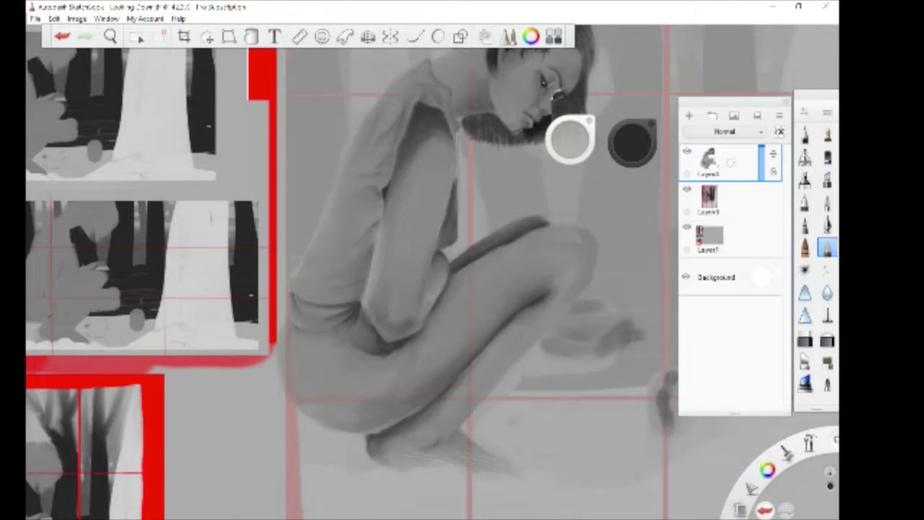
- Erase the stray edge marks beside the upper arm, between the sleeve opening and the thigh
{"action": "scroll", "coordinate": [475, 134], "scroll_direction": "up", "scroll_amount": 2}
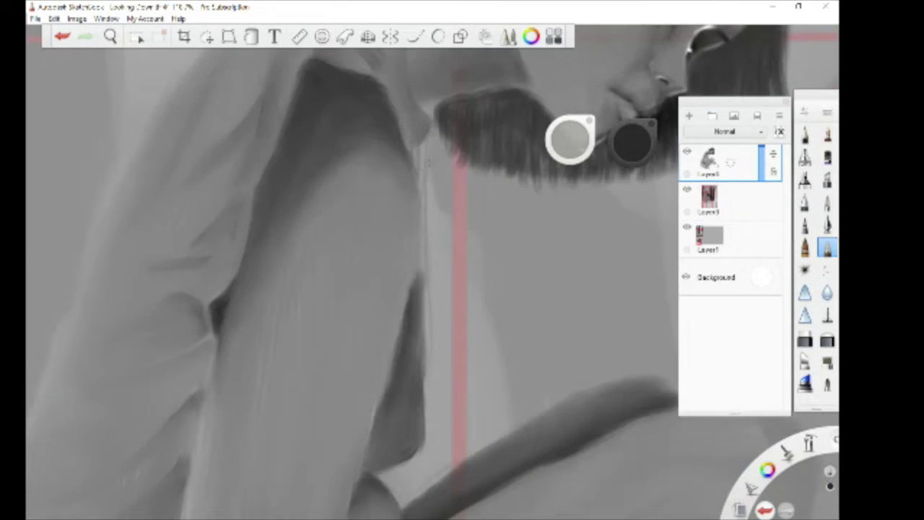
{"action": "scroll", "coordinate": [459, 224], "scroll_direction": "down", "scroll_amount": 2}
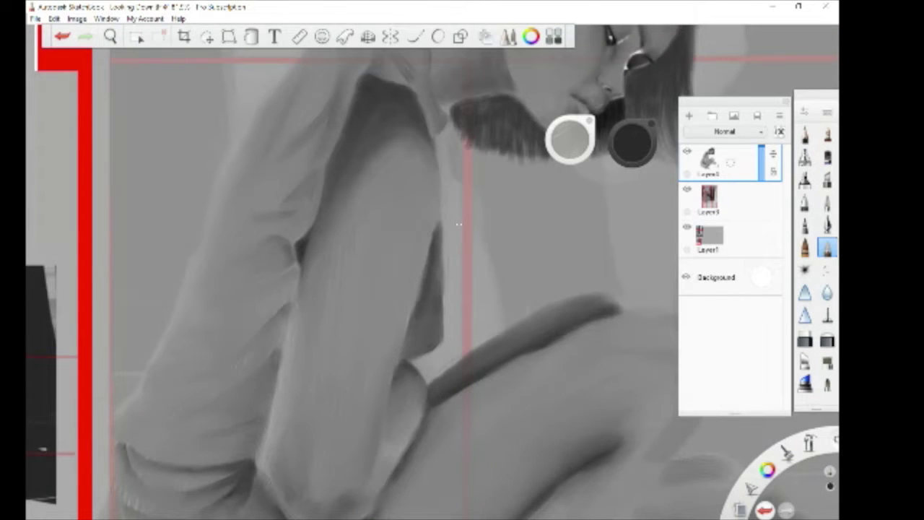
{"action": "key", "text": "e"}
{"action": "left_click_drag", "start_coordinate": [452, 234], "coordinate": [453, 250]}
{"action": "left_click_drag", "start_coordinate": [449, 153], "coordinate": [452, 187]}
{"action": "left_click_drag", "start_coordinate": [447, 133], "coordinate": [449, 166]}
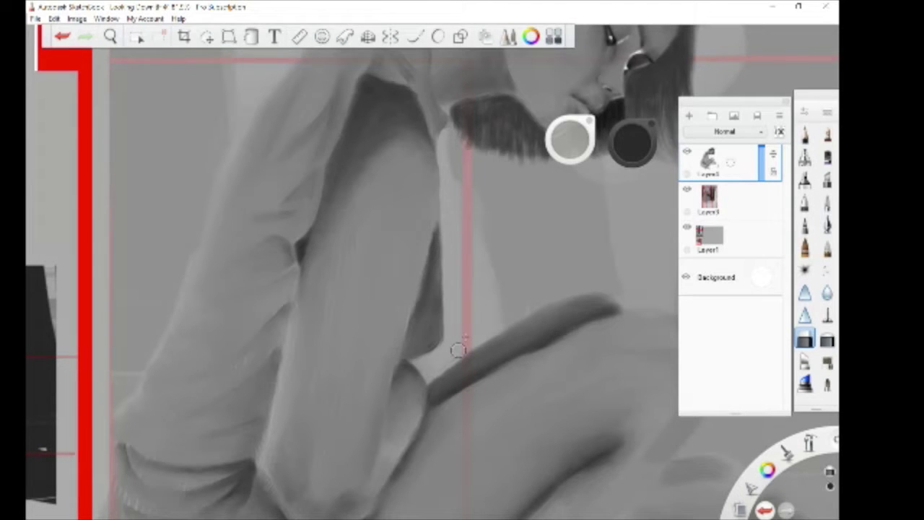
{"action": "scroll", "coordinate": [462, 277], "scroll_direction": "down", "scroll_amount": 1}
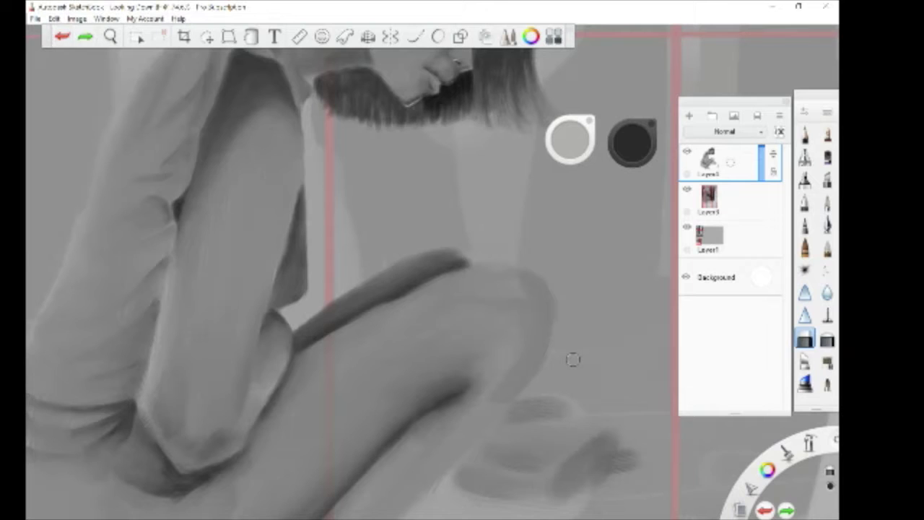
{"action": "scroll", "coordinate": [458, 376], "scroll_direction": "down", "scroll_amount": 3}
{"action": "scroll", "coordinate": [462, 350], "scroll_direction": "up", "scroll_amount": 2}
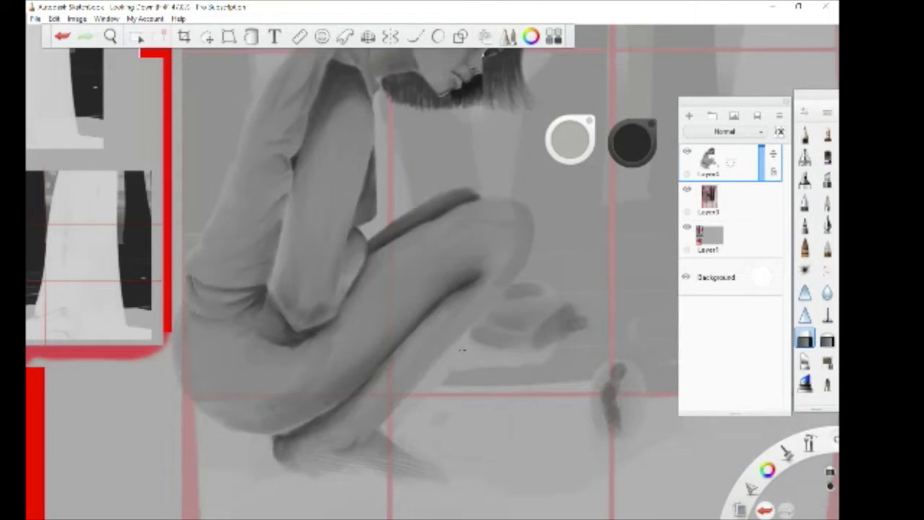
{"action": "scroll", "coordinate": [474, 456], "scroll_direction": "down", "scroll_amount": 3}
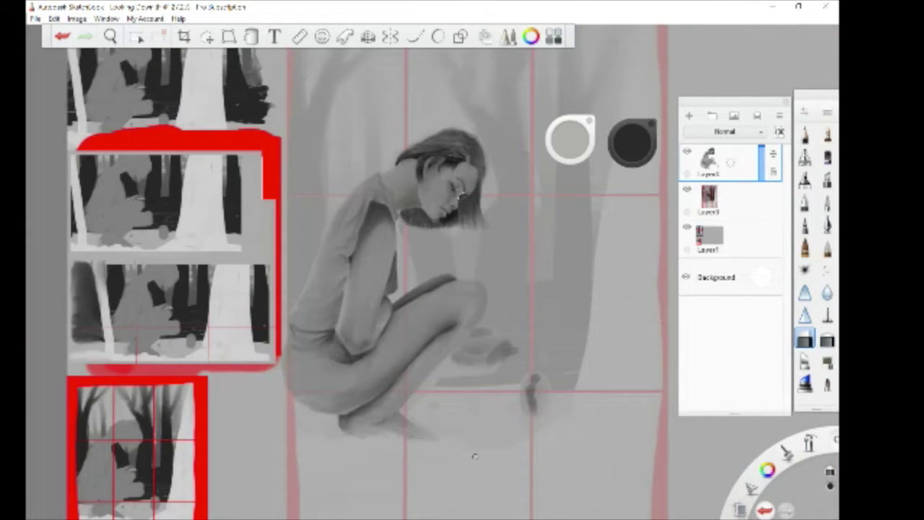
- Add a new layer above the figure and set its blending mode to Glow
{"action": "left_click", "coordinate": [690, 116]}
{"action": "left_click", "coordinate": [725, 132]}
{"action": "left_click", "coordinate": [722, 243]}
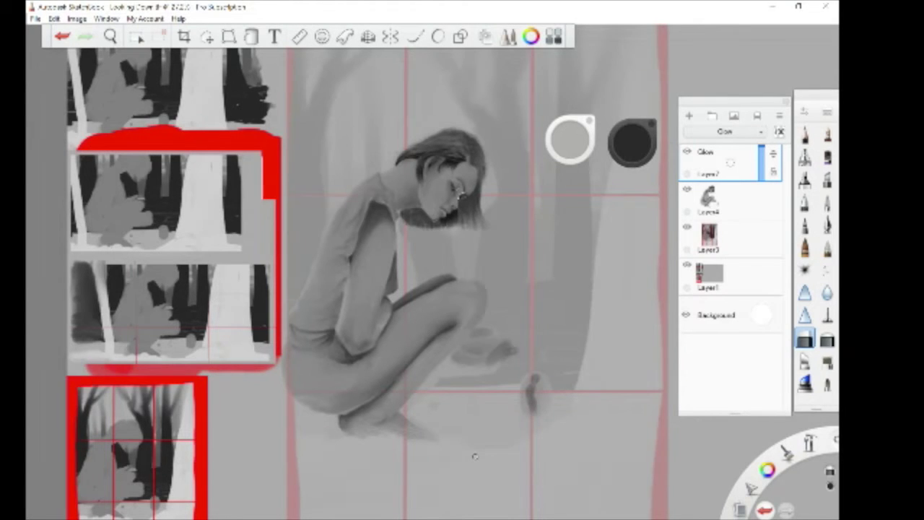
- Airbrush a white rim light along the shin, the instep, the ankle and the underside of the elbow
{"action": "left_click", "coordinate": [632, 143]}
{"action": "left_click", "coordinate": [628, 131]}
{"action": "left_click", "coordinate": [805, 158]}
{"action": "scroll", "coordinate": [487, 361], "scroll_direction": "up", "scroll_amount": 3}
{"action": "left_click_drag", "start_coordinate": [570, 140], "coordinate": [571, 170]}
{"action": "left_click_drag", "start_coordinate": [469, 290], "coordinate": [378, 390]}
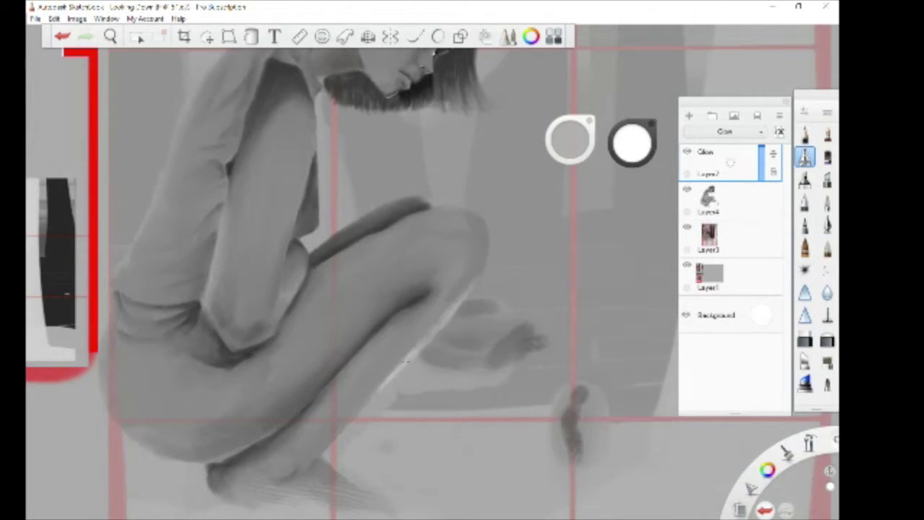
{"action": "left_click_drag", "start_coordinate": [482, 272], "coordinate": [372, 397]}
{"action": "mouse_move", "coordinate": [239, 350]}
{"action": "left_mouse_down"}
{"action": "mouse_move", "coordinate": [267, 333]}
{"action": "mouse_move", "coordinate": [289, 298]}
{"action": "mouse_move", "coordinate": [244, 346]}
{"action": "left_mouse_up"}
{"action": "mouse_move", "coordinate": [372, 397]}
{"action": "left_mouse_down"}
{"action": "mouse_move", "coordinate": [327, 446]}
{"action": "mouse_move", "coordinate": [340, 476]}
{"action": "left_mouse_up"}
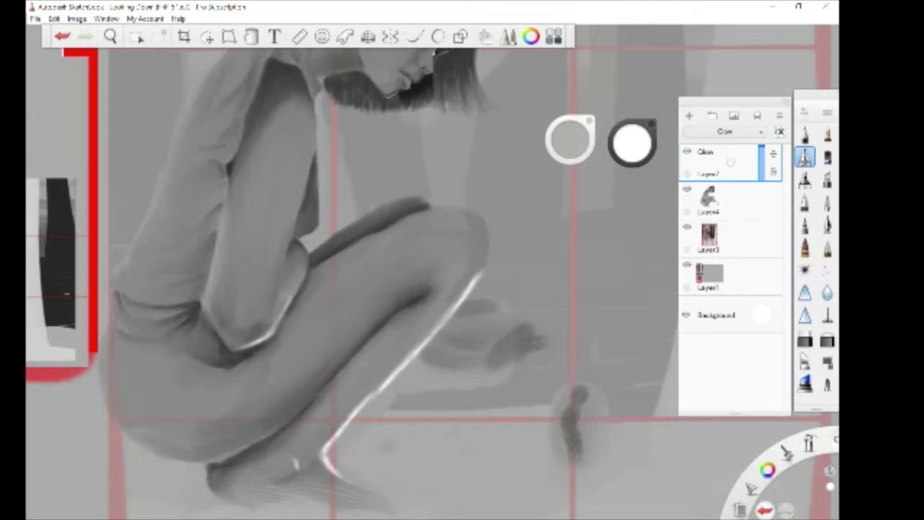
{"action": "scroll", "coordinate": [372, 363], "scroll_direction": "down", "scroll_amount": 2}
- Paint glowing white highlights along the chin, the lips and the tip of the nose
{"action": "scroll", "coordinate": [414, 141], "scroll_direction": "up", "scroll_amount": 4}
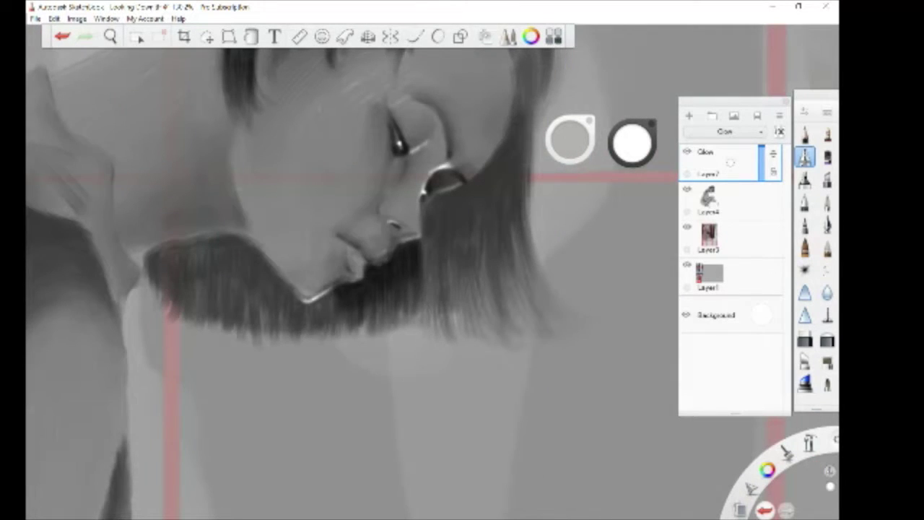
{"action": "left_click_drag", "start_coordinate": [302, 293], "coordinate": [350, 276]}
{"action": "left_click_drag", "start_coordinate": [286, 280], "coordinate": [305, 293]}
{"action": "mouse_move", "coordinate": [368, 265]}
{"action": "left_mouse_down"}
{"action": "mouse_move", "coordinate": [387, 253]}
{"action": "mouse_move", "coordinate": [390, 230]}
{"action": "left_mouse_up"}
{"action": "left_click_drag", "start_coordinate": [436, 192], "coordinate": [462, 179]}
- Add white glow highlights around the eye, on the bridge of the nose and on the cheek beside the mouth
{"action": "mouse_move", "coordinate": [407, 152]}
{"action": "left_mouse_down"}
{"action": "mouse_move", "coordinate": [434, 136]}
{"action": "mouse_move", "coordinate": [394, 169]}
{"action": "mouse_move", "coordinate": [423, 140]}
{"action": "left_mouse_up"}
{"action": "mouse_move", "coordinate": [424, 182]}
{"action": "left_mouse_down"}
{"action": "mouse_move", "coordinate": [459, 154]}
{"action": "mouse_move", "coordinate": [470, 163]}
{"action": "mouse_move", "coordinate": [460, 174]}
{"action": "mouse_move", "coordinate": [448, 138]}
{"action": "left_mouse_up"}
{"action": "mouse_move", "coordinate": [409, 134]}
{"action": "left_mouse_down"}
{"action": "mouse_move", "coordinate": [440, 101]}
{"action": "mouse_move", "coordinate": [438, 111]}
{"action": "left_mouse_up"}
{"action": "left_click_drag", "start_coordinate": [457, 173], "coordinate": [486, 159]}
{"action": "scroll", "coordinate": [592, 468], "scroll_direction": "down", "scroll_amount": 2}
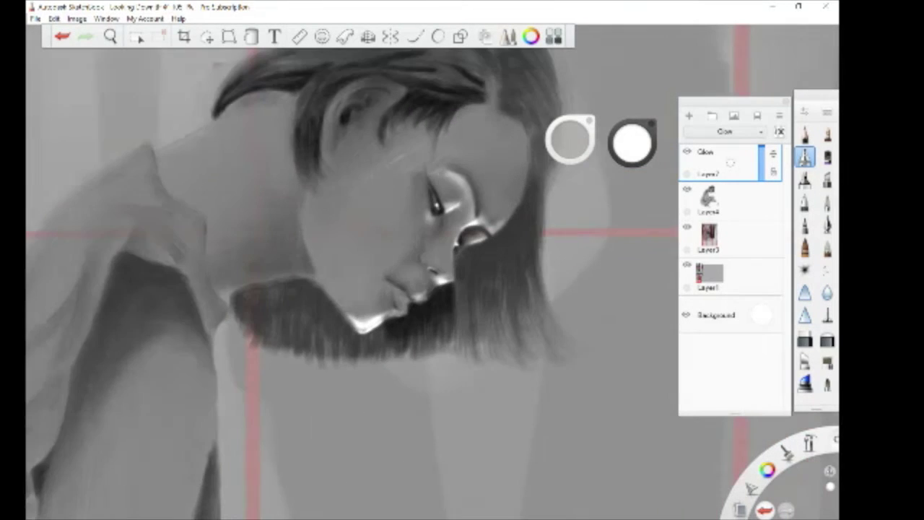
{"action": "left_click_drag", "start_coordinate": [390, 273], "coordinate": [414, 250]}
{"action": "key", "text": "e"}
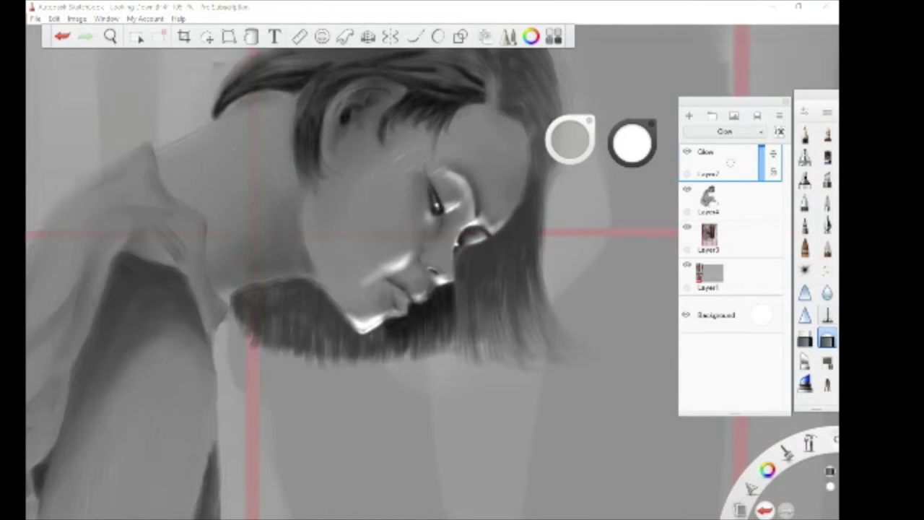
{"action": "scroll", "coordinate": [360, 289], "scroll_direction": "down", "scroll_amount": 3}
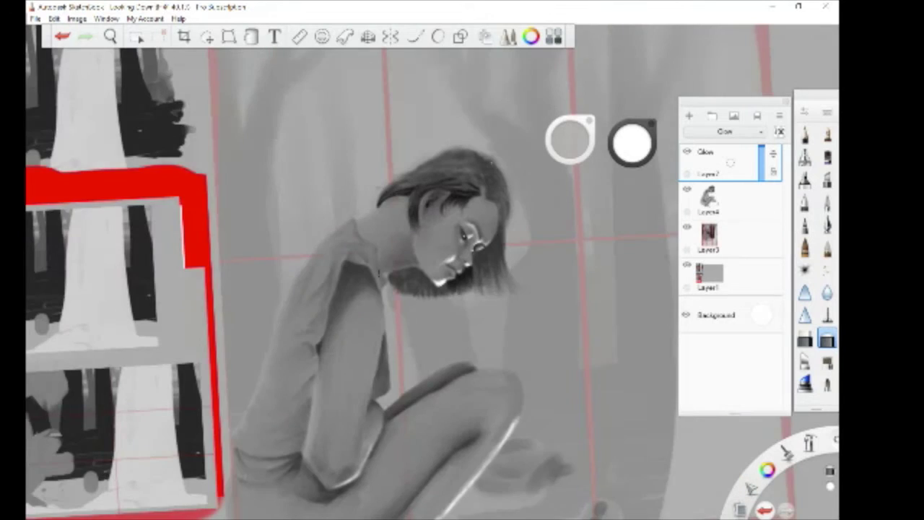
{"action": "scroll", "coordinate": [359, 289], "scroll_direction": "down", "scroll_amount": 1}
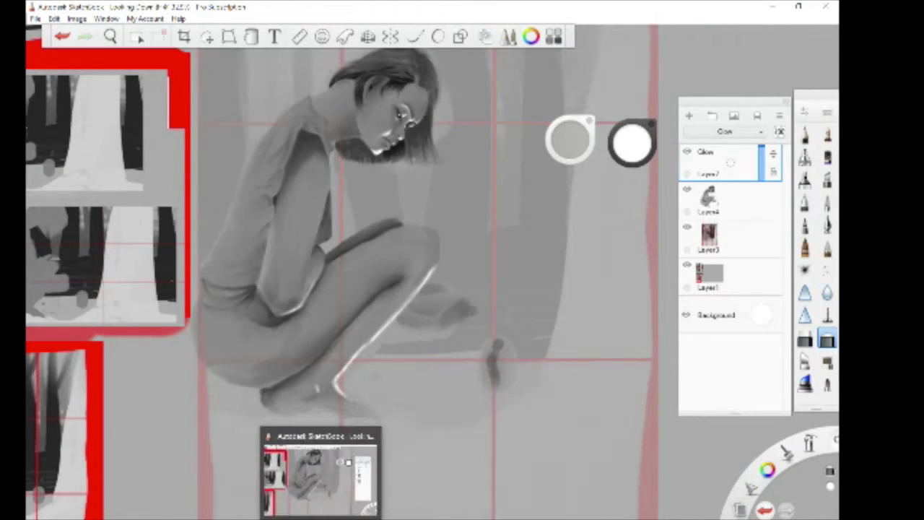
- Add a new layer directly above the figure's layer
{"action": "scroll", "coordinate": [270, 425], "scroll_direction": "down", "scroll_amount": 3}
{"action": "left_click", "coordinate": [729, 200]}
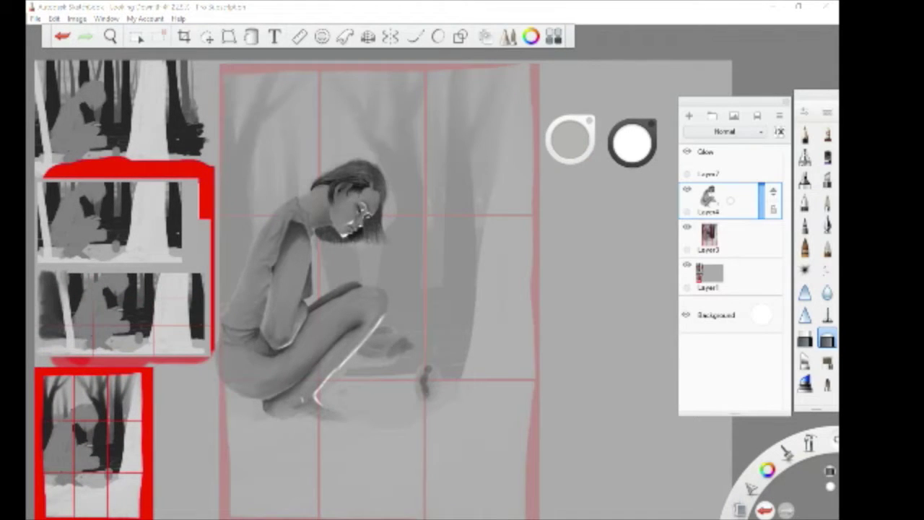
{"action": "left_click", "coordinate": [689, 116]}
- Paint a dark grey head and curved neck of a bird-like creature over the small mark on the ground
{"action": "left_click", "coordinate": [630, 138]}
{"action": "left_click", "coordinate": [805, 157]}
{"action": "scroll", "coordinate": [428, 376], "scroll_direction": "up", "scroll_amount": 6}
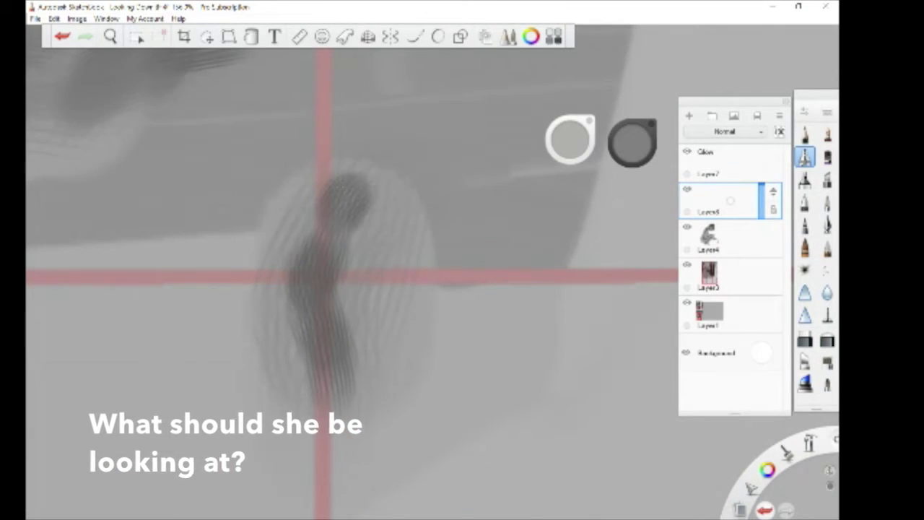
{"action": "left_click_drag", "start_coordinate": [632, 142], "coordinate": [631, 164]}
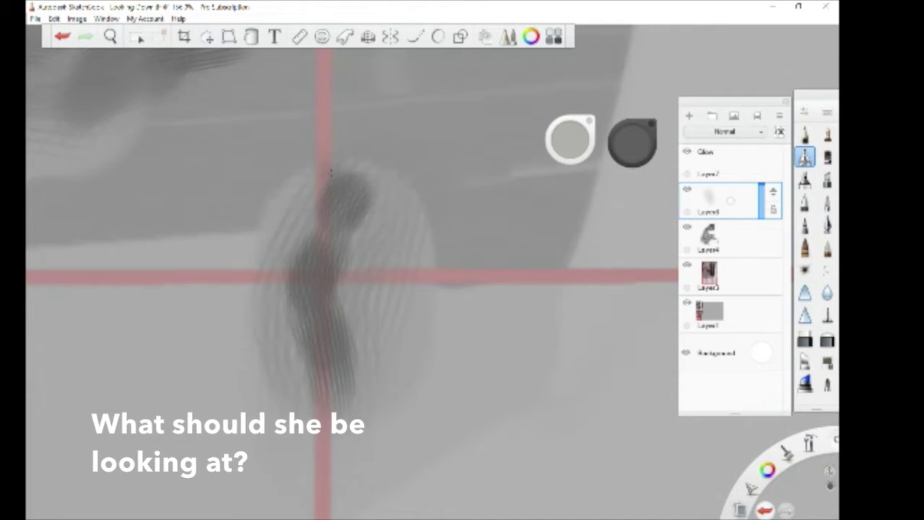
{"action": "left_click", "coordinate": [828, 361]}
{"action": "mouse_move", "coordinate": [320, 163]}
{"action": "left_mouse_down"}
{"action": "mouse_move", "coordinate": [349, 195]}
{"action": "mouse_move", "coordinate": [276, 211]}
{"action": "mouse_move", "coordinate": [279, 204]}
{"action": "mouse_move", "coordinate": [258, 278]}
{"action": "mouse_move", "coordinate": [294, 297]}
{"action": "left_mouse_up"}
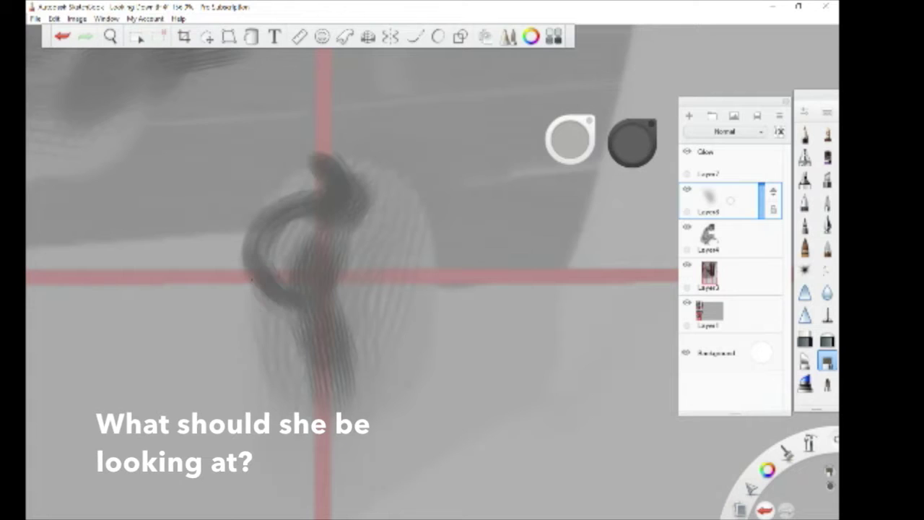
{"action": "left_click_drag", "start_coordinate": [265, 249], "coordinate": [283, 294]}
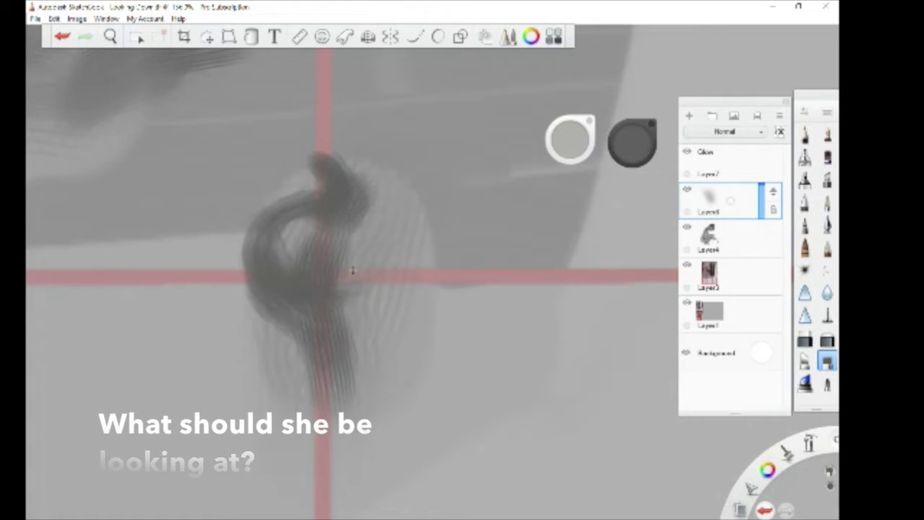
- Sweep dark strokes outward from the creature's back to form a long, tapering wing
{"action": "left_click_drag", "start_coordinate": [335, 273], "coordinate": [405, 242]}
{"action": "left_click_drag", "start_coordinate": [339, 252], "coordinate": [448, 311]}
{"action": "left_click_drag", "start_coordinate": [346, 274], "coordinate": [487, 336]}
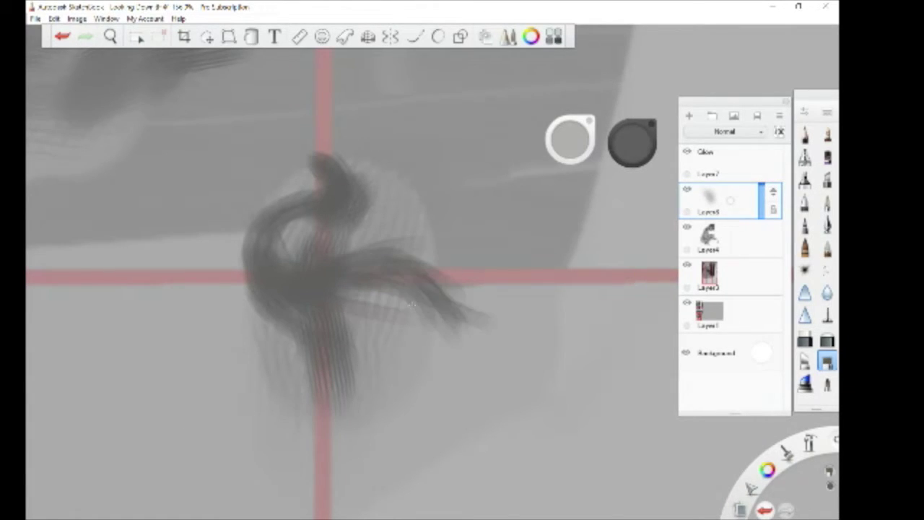
{"action": "left_click_drag", "start_coordinate": [405, 288], "coordinate": [549, 311]}
- Block in the creature's lower body with dark strokes fanning downward beneath the wing
{"action": "mouse_move", "coordinate": [310, 361]}
{"action": "left_mouse_down"}
{"action": "mouse_move", "coordinate": [273, 354]}
{"action": "mouse_move", "coordinate": [401, 437]}
{"action": "left_mouse_up"}
{"action": "left_click_drag", "start_coordinate": [341, 296], "coordinate": [396, 428]}
{"action": "left_click_drag", "start_coordinate": [293, 314], "coordinate": [352, 377]}
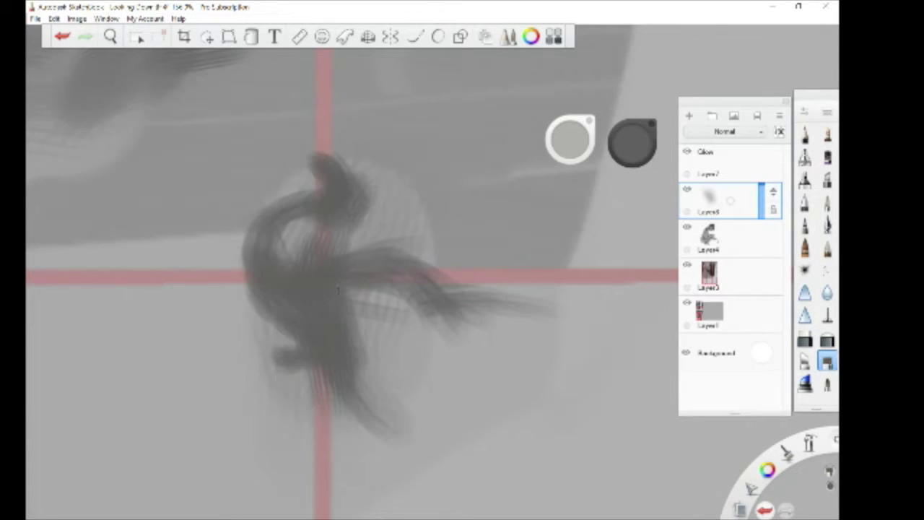
{"action": "left_click_drag", "start_coordinate": [351, 285], "coordinate": [444, 365]}
{"action": "left_click_drag", "start_coordinate": [358, 321], "coordinate": [460, 431]}
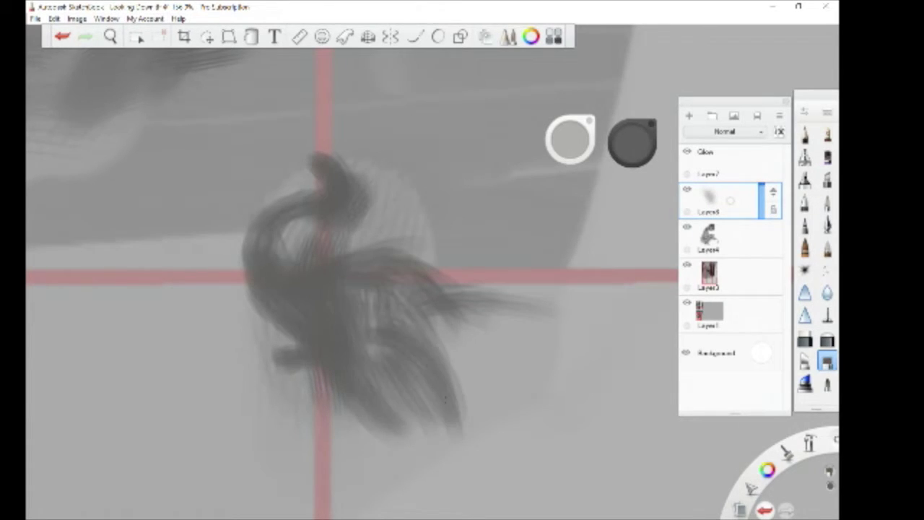
- Paint curved dark strokes down the creature's side to bulk out its chest and flank
{"action": "left_click_drag", "start_coordinate": [383, 340], "coordinate": [462, 462]}
{"action": "left_click_drag", "start_coordinate": [390, 290], "coordinate": [478, 361]}
{"action": "left_click_drag", "start_coordinate": [444, 293], "coordinate": [499, 387]}
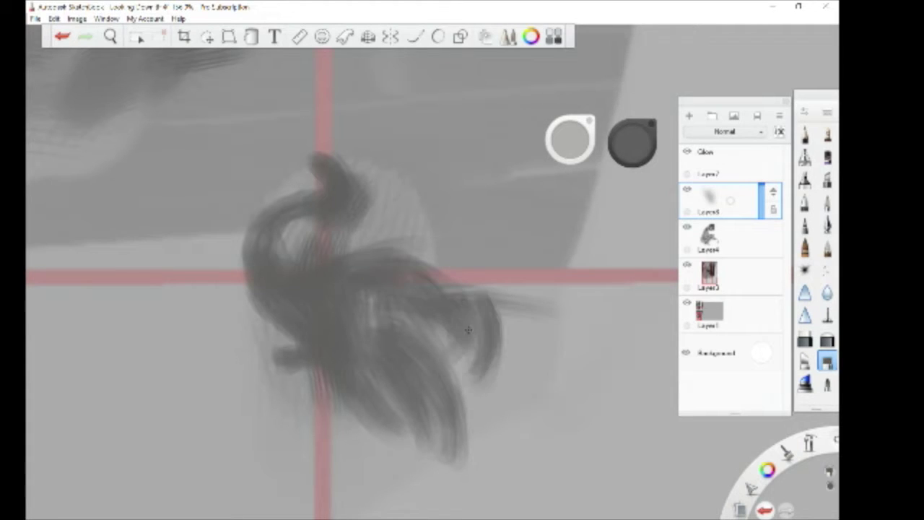
{"action": "left_click_drag", "start_coordinate": [491, 334], "coordinate": [455, 444]}
- Sweep dark strokes back from the flank to form the creature's long, downward-sloping back and rump
{"action": "left_click_drag", "start_coordinate": [498, 300], "coordinate": [605, 343]}
{"action": "scroll", "coordinate": [401, 217], "scroll_direction": "down", "scroll_amount": 3}
{"action": "left_click_drag", "start_coordinate": [462, 276], "coordinate": [533, 296]}
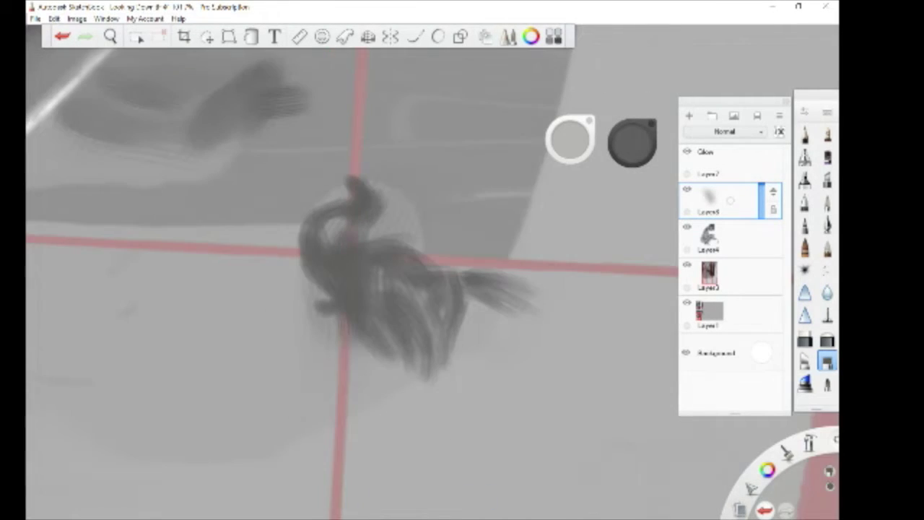
{"action": "left_click_drag", "start_coordinate": [466, 283], "coordinate": [532, 307]}
{"action": "mouse_move", "coordinate": [466, 304]}
{"action": "left_mouse_down"}
{"action": "mouse_move", "coordinate": [592, 347]}
{"action": "mouse_move", "coordinate": [595, 358]}
{"action": "left_mouse_up"}
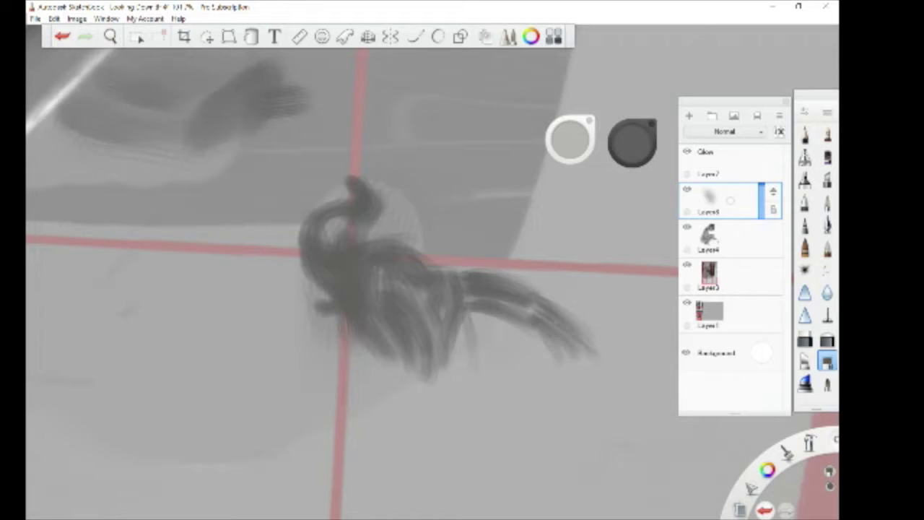
- Paint the creature's two front legs below the chest, ending in small feet
{"action": "left_click_drag", "start_coordinate": [397, 355], "coordinate": [413, 414]}
{"action": "scroll", "coordinate": [412, 245], "scroll_direction": "down", "scroll_amount": 3}
{"action": "mouse_move", "coordinate": [404, 344]}
{"action": "left_mouse_down"}
{"action": "mouse_move", "coordinate": [403, 430]}
{"action": "mouse_move", "coordinate": [430, 405]}
{"action": "left_mouse_up"}
{"action": "left_click_drag", "start_coordinate": [412, 372], "coordinate": [416, 408]}
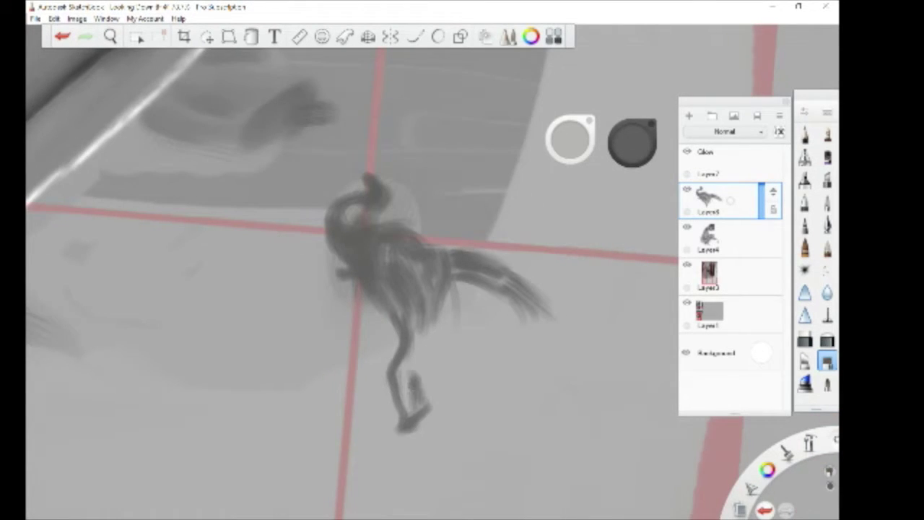
{"action": "mouse_move", "coordinate": [426, 335]}
{"action": "left_mouse_down"}
{"action": "mouse_move", "coordinate": [405, 405]}
{"action": "mouse_move", "coordinate": [416, 374]}
{"action": "left_mouse_up"}
{"action": "left_click_drag", "start_coordinate": [439, 318], "coordinate": [431, 413]}
{"action": "mouse_move", "coordinate": [438, 348]}
{"action": "left_mouse_down"}
{"action": "mouse_move", "coordinate": [435, 403]}
{"action": "mouse_move", "coordinate": [462, 354]}
{"action": "left_mouse_up"}
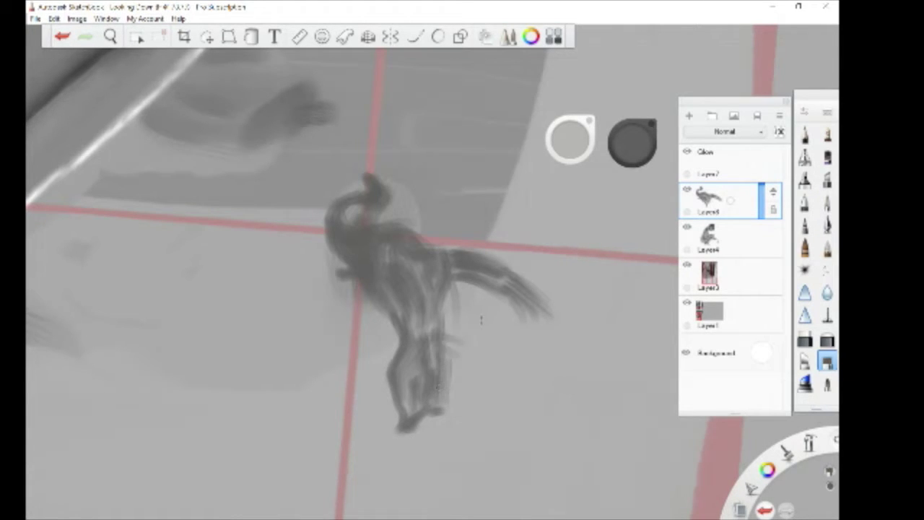
- Fill in the elephant's belly and hindquarters with grey strokes running down from the back
{"action": "left_click_drag", "start_coordinate": [468, 284], "coordinate": [457, 332]}
{"action": "left_click_drag", "start_coordinate": [492, 359], "coordinate": [441, 344]}
{"action": "left_click_drag", "start_coordinate": [499, 287], "coordinate": [505, 347]}
{"action": "left_click_drag", "start_coordinate": [463, 278], "coordinate": [498, 386]}
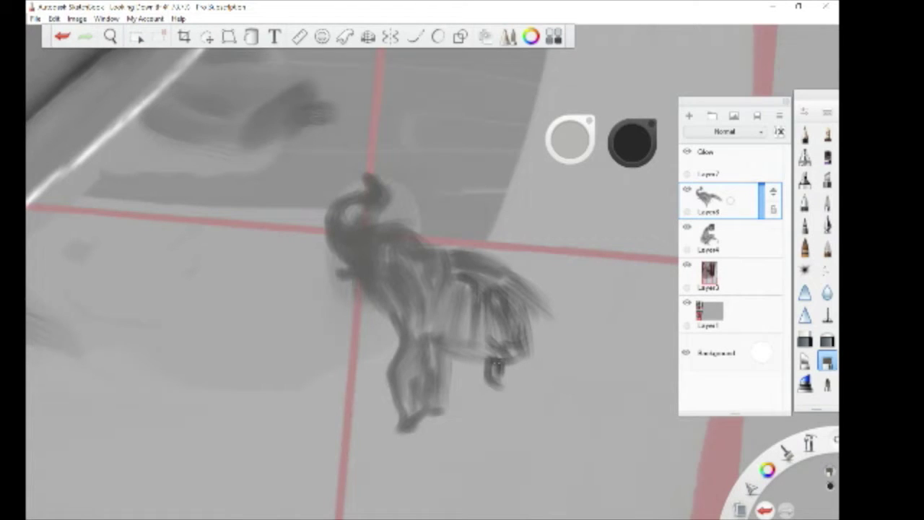
- Paint the elephant's near hind leg and foot in a darker grey and round off the rump
{"action": "left_click_drag", "start_coordinate": [488, 333], "coordinate": [515, 389]}
{"action": "mouse_move", "coordinate": [536, 342]}
{"action": "left_mouse_down"}
{"action": "mouse_move", "coordinate": [508, 382]}
{"action": "mouse_move", "coordinate": [527, 417]}
{"action": "left_mouse_up"}
{"action": "mouse_move", "coordinate": [500, 372]}
{"action": "left_mouse_down"}
{"action": "mouse_move", "coordinate": [518, 404]}
{"action": "mouse_move", "coordinate": [505, 427]}
{"action": "mouse_move", "coordinate": [533, 401]}
{"action": "mouse_move", "coordinate": [523, 430]}
{"action": "mouse_move", "coordinate": [497, 436]}
{"action": "left_mouse_up"}
{"action": "mouse_move", "coordinate": [531, 300]}
{"action": "left_mouse_down"}
{"action": "mouse_move", "coordinate": [549, 314]}
{"action": "mouse_move", "coordinate": [537, 383]}
{"action": "left_mouse_up"}
{"action": "left_click_drag", "start_coordinate": [552, 339], "coordinate": [527, 387]}
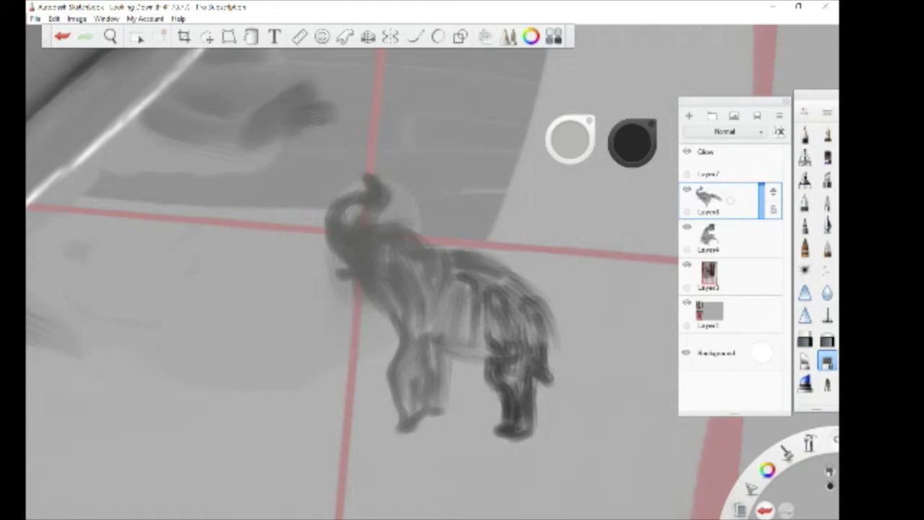
- Add the elephant's curved tail and far hind leg, and darken the far front leg
{"action": "mouse_move", "coordinate": [550, 357]}
{"action": "left_mouse_down"}
{"action": "mouse_move", "coordinate": [566, 407]}
{"action": "mouse_move", "coordinate": [552, 410]}
{"action": "mouse_move", "coordinate": [574, 412]}
{"action": "left_mouse_up"}
{"action": "left_click_drag", "start_coordinate": [553, 310], "coordinate": [541, 339]}
{"action": "left_click_drag", "start_coordinate": [558, 384], "coordinate": [563, 403]}
{"action": "mouse_move", "coordinate": [534, 294]}
{"action": "left_mouse_down"}
{"action": "mouse_move", "coordinate": [574, 332]}
{"action": "mouse_move", "coordinate": [582, 374]}
{"action": "left_mouse_up"}
{"action": "mouse_move", "coordinate": [541, 306]}
{"action": "left_mouse_down"}
{"action": "mouse_move", "coordinate": [536, 361]}
{"action": "mouse_move", "coordinate": [549, 380]}
{"action": "left_mouse_up"}
{"action": "left_click_drag", "start_coordinate": [437, 343], "coordinate": [425, 413]}
{"action": "mouse_move", "coordinate": [444, 367]}
{"action": "left_mouse_down"}
{"action": "mouse_move", "coordinate": [434, 413]}
{"action": "mouse_move", "coordinate": [448, 366]}
{"action": "left_mouse_up"}
{"action": "scroll", "coordinate": [460, 286], "scroll_direction": "down", "scroll_amount": 5}
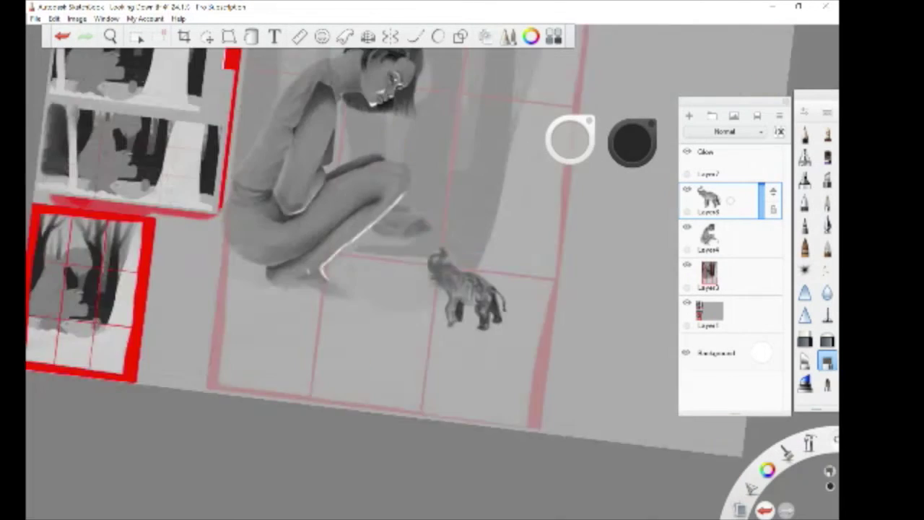
- Erase the leftover marks around the elephant's trunk on the figure's layer
{"action": "scroll", "coordinate": [441, 309], "scroll_direction": "up", "scroll_amount": 3}
{"action": "left_click", "coordinate": [731, 238]}
{"action": "left_click", "coordinate": [805, 339]}
{"action": "left_click_drag", "start_coordinate": [570, 140], "coordinate": [567, 142]}
{"action": "left_click_drag", "start_coordinate": [396, 280], "coordinate": [407, 266]}
- Scale the elephant down on its own layer and place it beside the grid intersection in front of the figure
{"action": "left_click", "coordinate": [731, 201]}
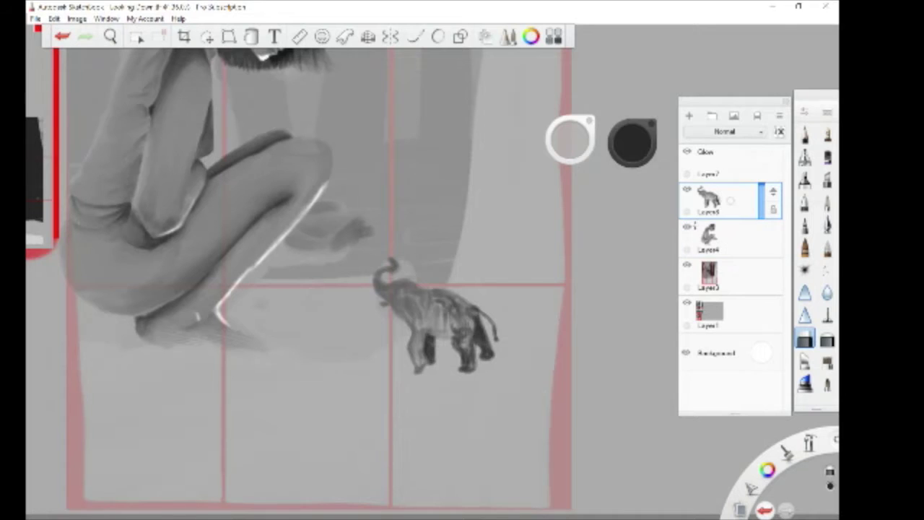
{"action": "key", "text": "v"}
{"action": "left_click_drag", "start_coordinate": [519, 372], "coordinate": [504, 403]}
{"action": "left_click_drag", "start_coordinate": [481, 395], "coordinate": [464, 389]}
{"action": "key", "text": "Escape"}
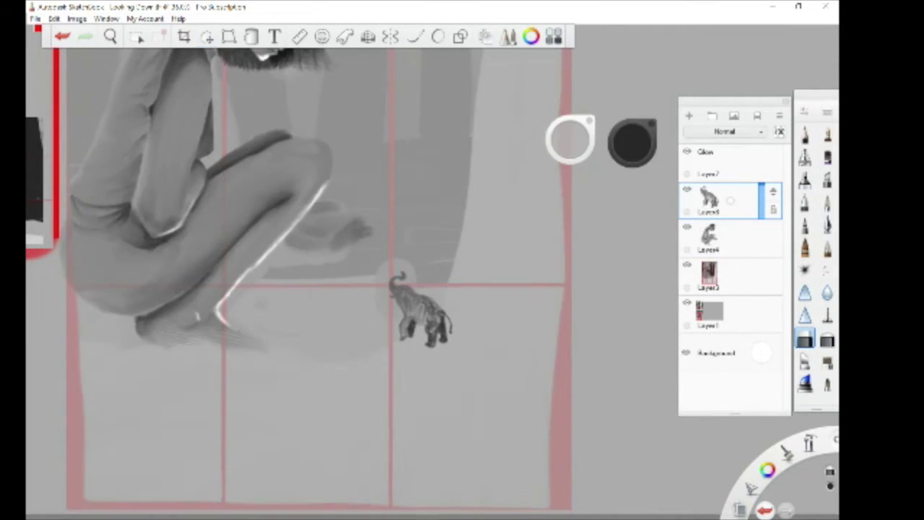
{"action": "scroll", "coordinate": [484, 369], "scroll_direction": "down", "scroll_amount": 5}
{"action": "scroll", "coordinate": [485, 369], "scroll_direction": "up", "scroll_amount": 3}
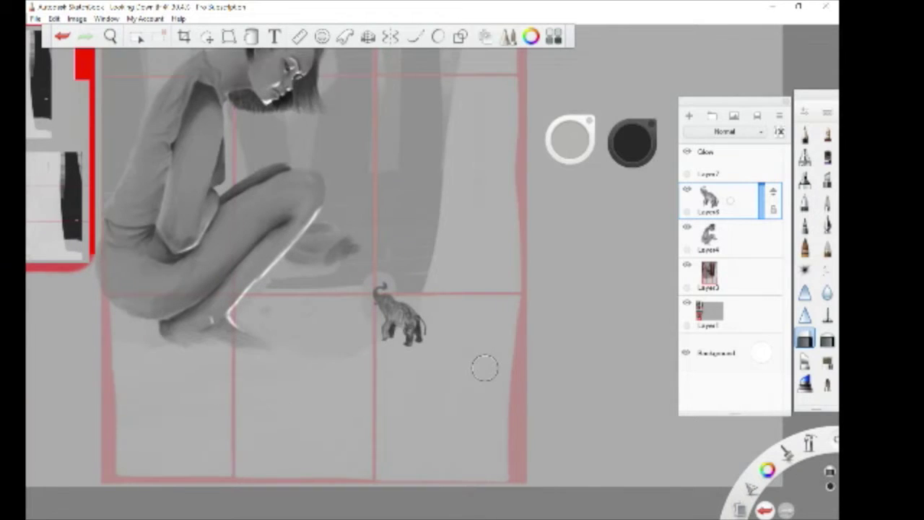
- Darken the elephant's trunk, brow and throat outline with near-black strokes
{"action": "scroll", "coordinate": [485, 368], "scroll_direction": "up", "scroll_amount": 5}
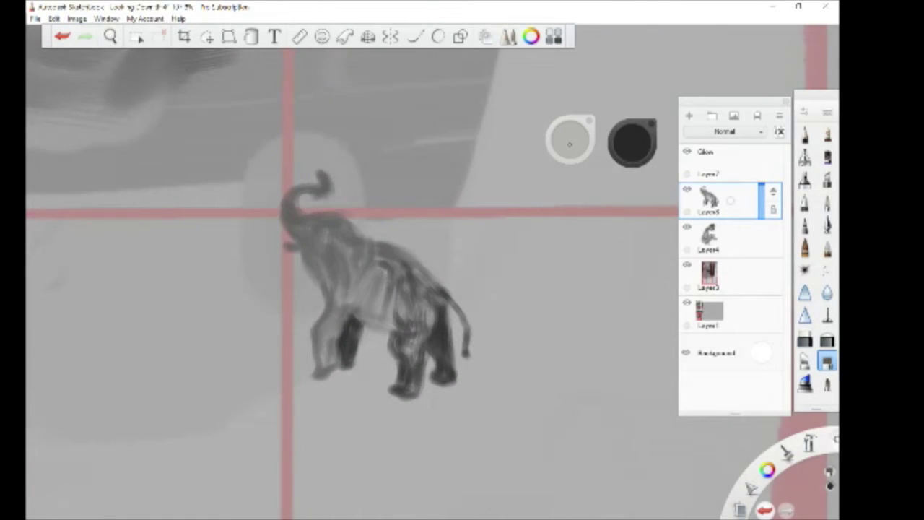
{"action": "scroll", "coordinate": [289, 199], "scroll_direction": "up", "scroll_amount": 4}
{"action": "mouse_move", "coordinate": [288, 197]}
{"action": "left_mouse_down"}
{"action": "mouse_move", "coordinate": [339, 176]}
{"action": "mouse_move", "coordinate": [360, 144]}
{"action": "mouse_move", "coordinate": [368, 153]}
{"action": "mouse_move", "coordinate": [305, 193]}
{"action": "mouse_move", "coordinate": [306, 219]}
{"action": "mouse_move", "coordinate": [287, 252]}
{"action": "mouse_move", "coordinate": [310, 238]}
{"action": "mouse_move", "coordinate": [330, 269]}
{"action": "mouse_move", "coordinate": [293, 229]}
{"action": "mouse_move", "coordinate": [318, 280]}
{"action": "mouse_move", "coordinate": [377, 248]}
{"action": "mouse_move", "coordinate": [367, 254]}
{"action": "mouse_move", "coordinate": [423, 252]}
{"action": "mouse_move", "coordinate": [394, 248]}
{"action": "mouse_move", "coordinate": [322, 290]}
{"action": "mouse_move", "coordinate": [291, 290]}
{"action": "mouse_move", "coordinate": [327, 315]}
{"action": "left_mouse_up"}
{"action": "mouse_move", "coordinate": [326, 280]}
{"action": "left_mouse_down"}
{"action": "mouse_move", "coordinate": [317, 305]}
{"action": "mouse_move", "coordinate": [361, 369]}
{"action": "left_mouse_up"}
{"action": "left_click_drag", "start_coordinate": [342, 302], "coordinate": [365, 348]}
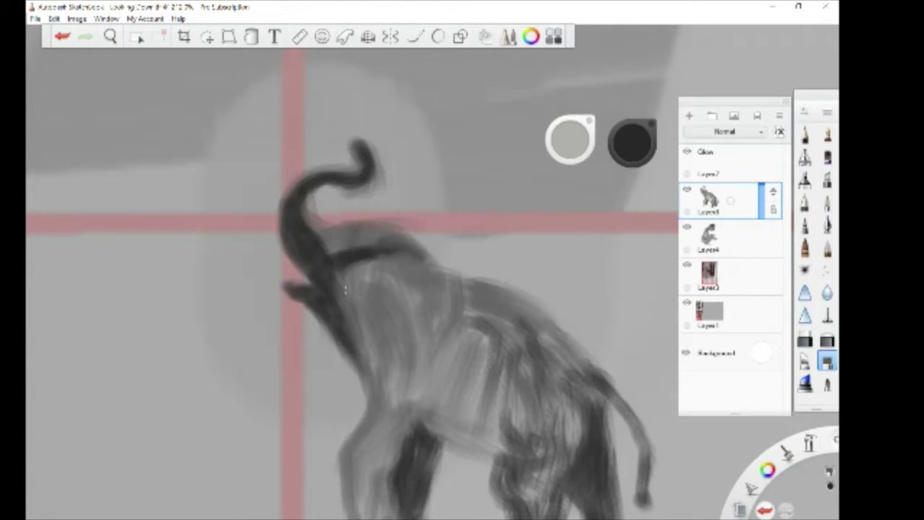
- Fill the elephant's face and neck with near-black strokes
{"action": "left_click_drag", "start_coordinate": [345, 270], "coordinate": [367, 347]}
{"action": "left_click_drag", "start_coordinate": [390, 306], "coordinate": [344, 261]}
{"action": "left_click_drag", "start_coordinate": [412, 367], "coordinate": [388, 305]}
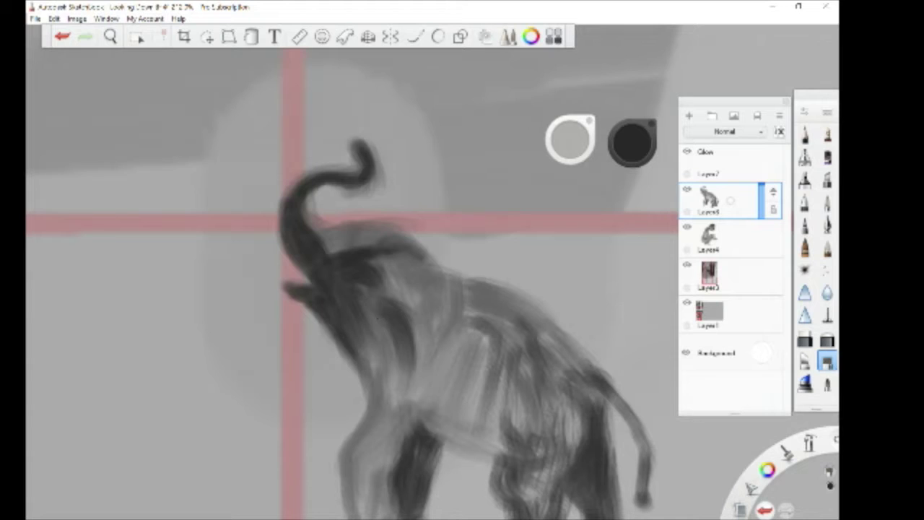
{"action": "left_click_drag", "start_coordinate": [407, 380], "coordinate": [357, 289]}
{"action": "left_click_drag", "start_coordinate": [404, 419], "coordinate": [354, 336]}
{"action": "left_click_drag", "start_coordinate": [415, 295], "coordinate": [373, 260]}
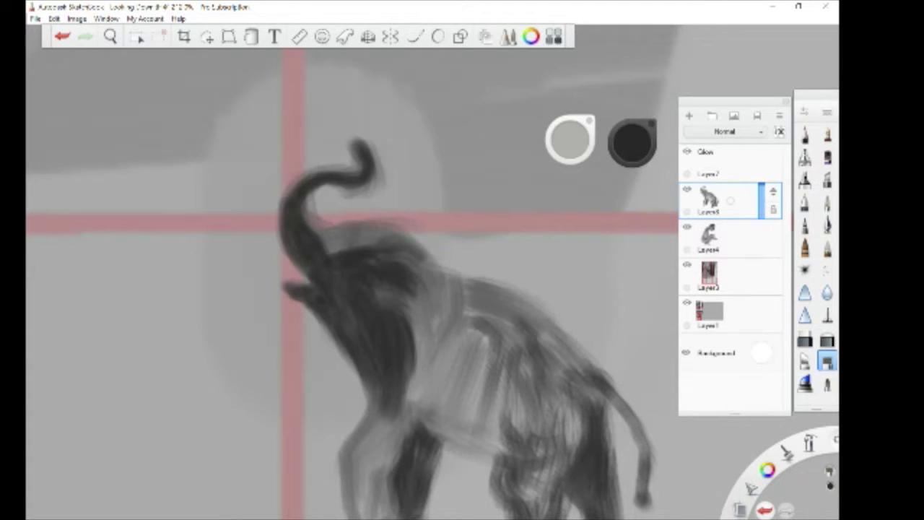
- Paint the elephant's large ear in dark strokes behind the face
{"action": "left_click_drag", "start_coordinate": [437, 394], "coordinate": [406, 287]}
{"action": "left_click_drag", "start_coordinate": [449, 352], "coordinate": [410, 267]}
{"action": "left_click_drag", "start_coordinate": [462, 398], "coordinate": [438, 286]}
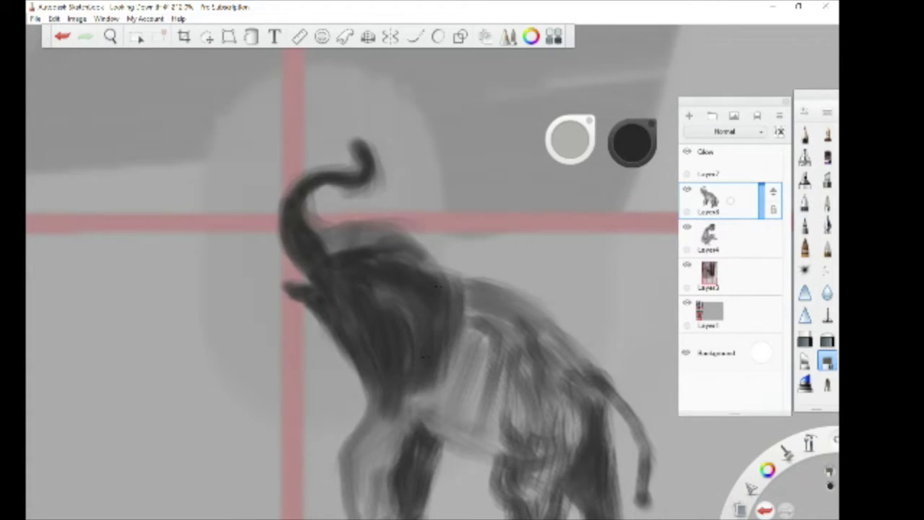
{"action": "left_click_drag", "start_coordinate": [473, 426], "coordinate": [433, 325]}
- Darken the elephant's shoulder, side and belly, keeping a lighter strip along the back
{"action": "left_click_drag", "start_coordinate": [509, 411], "coordinate": [481, 307]}
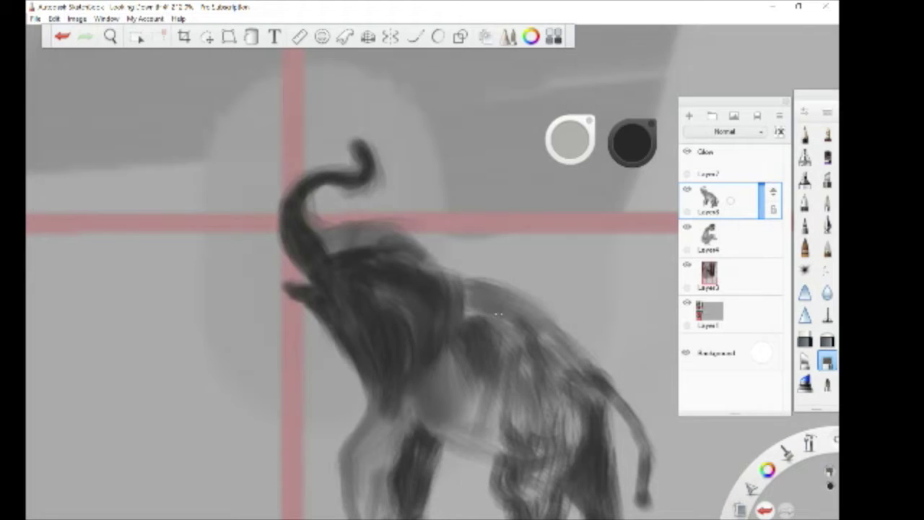
{"action": "left_click_drag", "start_coordinate": [549, 369], "coordinate": [491, 296]}
{"action": "left_click_drag", "start_coordinate": [509, 365], "coordinate": [476, 303]}
{"action": "left_click_drag", "start_coordinate": [484, 401], "coordinate": [450, 309]}
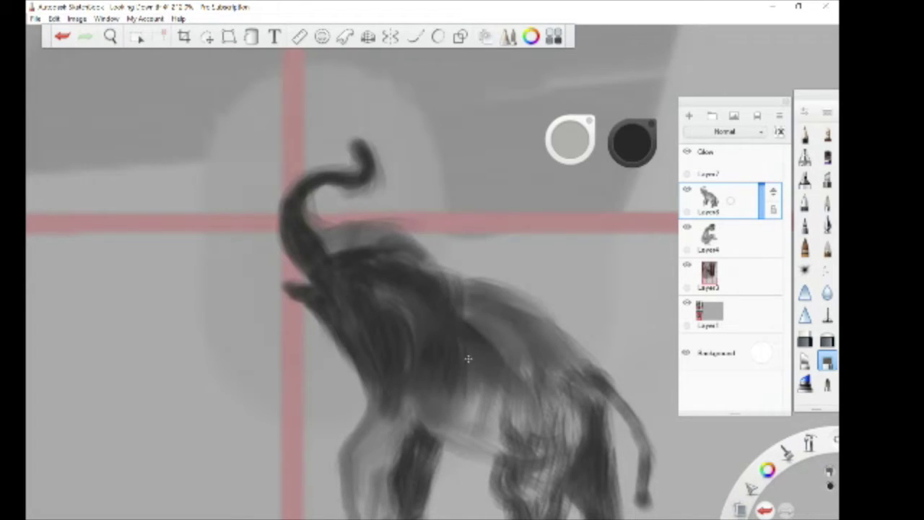
{"action": "mouse_move", "coordinate": [509, 426]}
{"action": "left_mouse_down"}
{"action": "mouse_move", "coordinate": [462, 350]}
{"action": "mouse_move", "coordinate": [494, 361]}
{"action": "left_mouse_up"}
{"action": "mouse_move", "coordinate": [491, 455]}
{"action": "left_mouse_down"}
{"action": "mouse_move", "coordinate": [423, 382]}
{"action": "mouse_move", "coordinate": [466, 408]}
{"action": "left_mouse_up"}
{"action": "left_click_drag", "start_coordinate": [514, 470], "coordinate": [469, 396]}
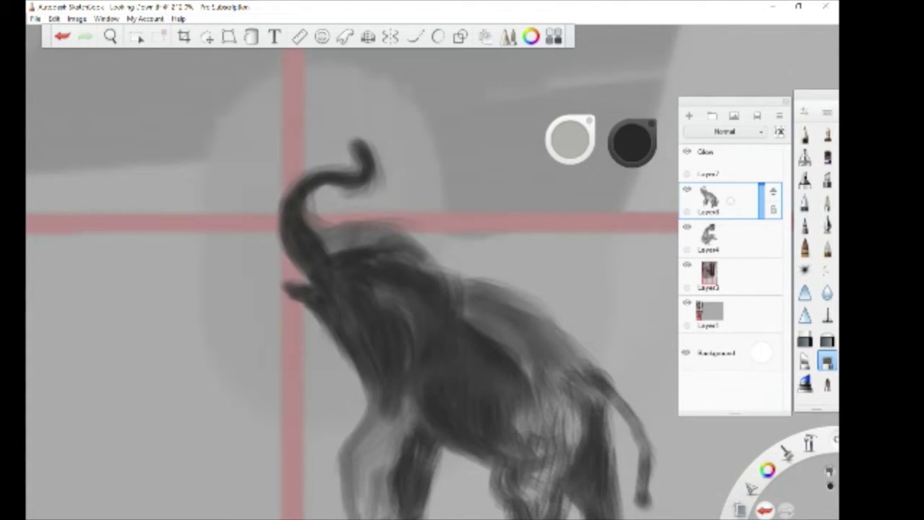
- Darken the elephant's rump and upper hind leg with near-black strokes
{"action": "left_click_drag", "start_coordinate": [531, 488], "coordinate": [489, 398]}
{"action": "left_click_drag", "start_coordinate": [570, 480], "coordinate": [518, 371]}
{"action": "left_click_drag", "start_coordinate": [583, 436], "coordinate": [556, 402]}
{"action": "left_click_drag", "start_coordinate": [589, 367], "coordinate": [545, 331]}
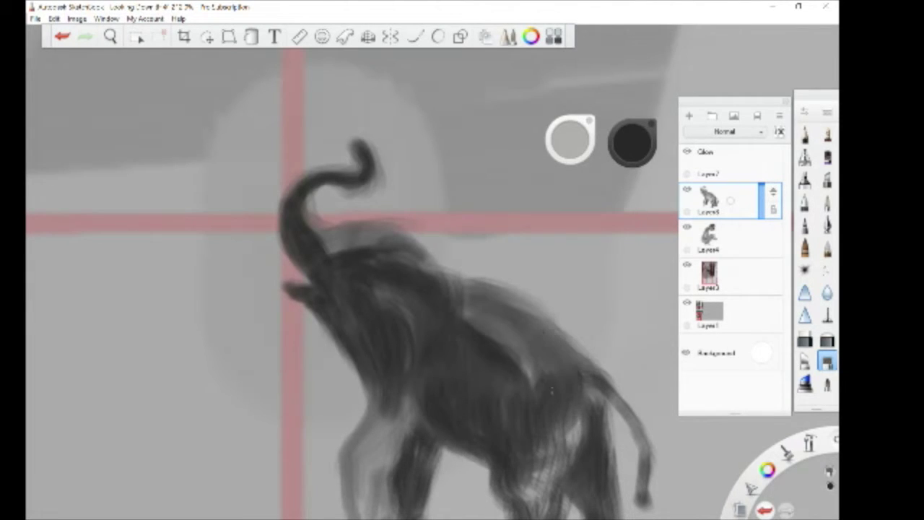
{"action": "left_click_drag", "start_coordinate": [571, 453], "coordinate": [542, 361]}
{"action": "left_click_drag", "start_coordinate": [515, 500], "coordinate": [555, 462]}
- Shade the elephant's near hind leg and upper front leg dark to match the body
{"action": "scroll", "coordinate": [538, 405], "scroll_direction": "down", "scroll_amount": 3}
{"action": "left_click_drag", "start_coordinate": [504, 353], "coordinate": [536, 301]}
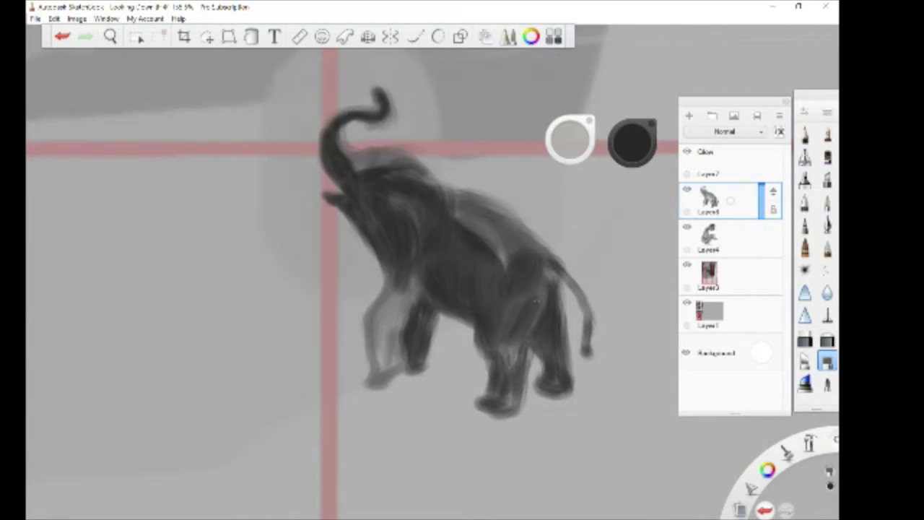
{"action": "left_click_drag", "start_coordinate": [514, 344], "coordinate": [492, 411]}
{"action": "left_click_drag", "start_coordinate": [531, 319], "coordinate": [514, 356]}
{"action": "mouse_move", "coordinate": [404, 292]}
{"action": "left_mouse_down"}
{"action": "mouse_move", "coordinate": [377, 343]}
{"action": "mouse_move", "coordinate": [386, 378]}
{"action": "mouse_move", "coordinate": [422, 296]}
{"action": "mouse_move", "coordinate": [393, 263]}
{"action": "left_mouse_up"}
- Paint fine white rim light along the elephant's trunk, head, back and front leg on the Glow layer
{"action": "scroll", "coordinate": [466, 286], "scroll_direction": "down", "scroll_amount": 5}
{"action": "left_click", "coordinate": [730, 163]}
{"action": "left_click", "coordinate": [805, 157]}
{"action": "left_click", "coordinate": [632, 142]}
{"action": "left_click", "coordinate": [628, 130]}
{"action": "scroll", "coordinate": [440, 196], "scroll_direction": "up", "scroll_amount": 5}
{"action": "left_click", "coordinate": [569, 140]}
{"action": "mouse_move", "coordinate": [388, 178]}
{"action": "left_mouse_down"}
{"action": "mouse_move", "coordinate": [398, 168]}
{"action": "mouse_move", "coordinate": [377, 202]}
{"action": "mouse_move", "coordinate": [336, 212]}
{"action": "left_mouse_up"}
{"action": "mouse_move", "coordinate": [358, 264]}
{"action": "left_mouse_down"}
{"action": "mouse_move", "coordinate": [389, 249]}
{"action": "mouse_move", "coordinate": [449, 249]}
{"action": "mouse_move", "coordinate": [456, 260]}
{"action": "left_mouse_up"}
{"action": "left_click_drag", "start_coordinate": [475, 294], "coordinate": [540, 312]}
{"action": "mouse_move", "coordinate": [411, 309]}
{"action": "left_mouse_down"}
{"action": "mouse_move", "coordinate": [444, 326]}
{"action": "mouse_move", "coordinate": [452, 367]}
{"action": "left_mouse_up"}
- Add white glow highlights to the elephant's ear edge, lower legs and mouth
{"action": "scroll", "coordinate": [507, 309], "scroll_direction": "down", "scroll_amount": 5}
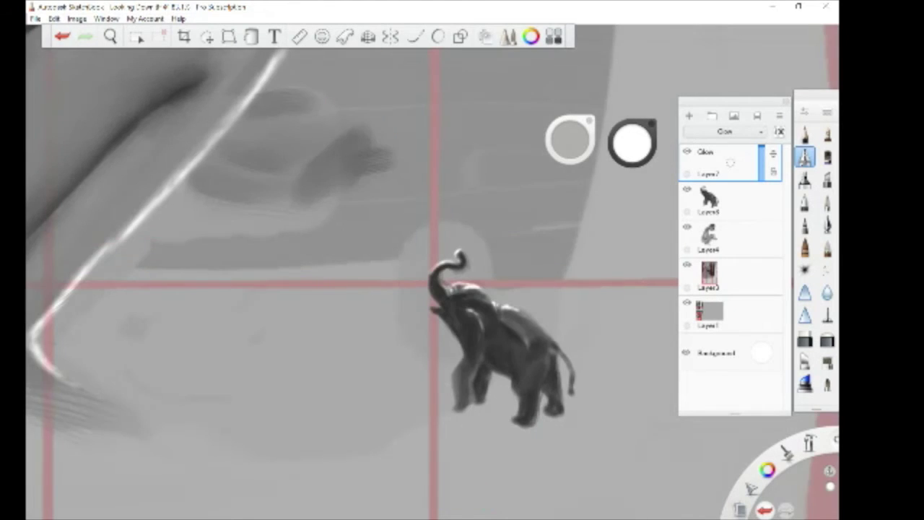
{"action": "left_click_drag", "start_coordinate": [488, 311], "coordinate": [453, 394]}
{"action": "mouse_move", "coordinate": [517, 407]}
{"action": "left_mouse_down"}
{"action": "mouse_move", "coordinate": [513, 420]}
{"action": "mouse_move", "coordinate": [543, 412]}
{"action": "left_mouse_up"}
{"action": "left_click_drag", "start_coordinate": [457, 392], "coordinate": [453, 409]}
{"action": "left_click_drag", "start_coordinate": [441, 304], "coordinate": [429, 309]}
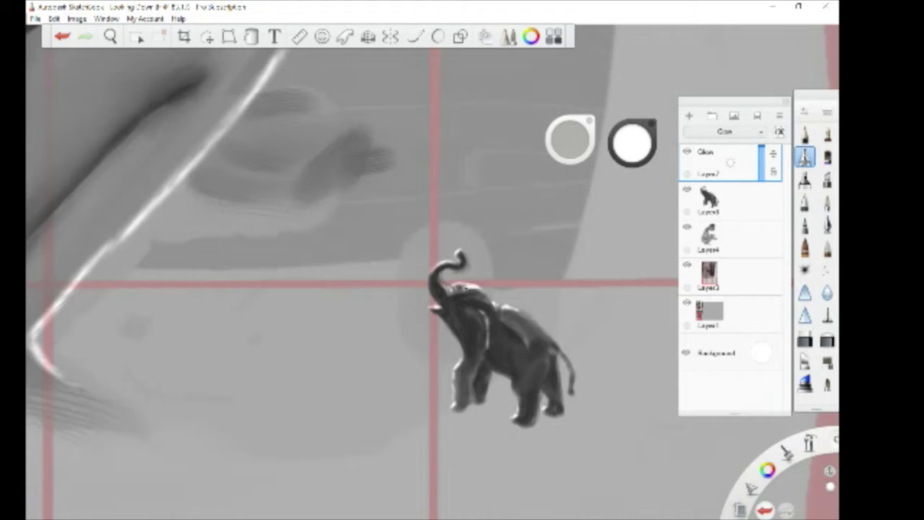
- Paint a small black mark at the elephant's mouth on the elephant's layer
{"action": "left_click", "coordinate": [724, 200]}
{"action": "left_click_drag", "start_coordinate": [630, 144], "coordinate": [635, 217]}
{"action": "left_click", "coordinate": [827, 361]}
{"action": "scroll", "coordinate": [493, 232], "scroll_direction": "up", "scroll_amount": 4}
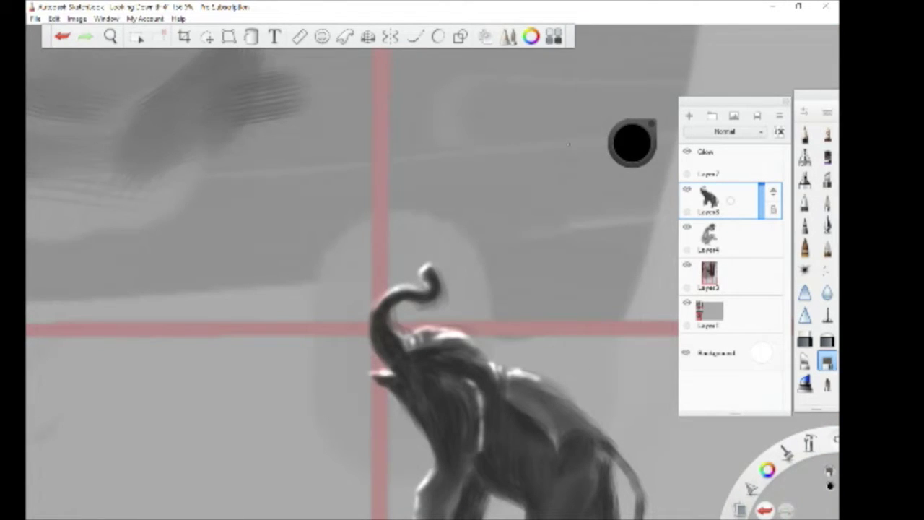
{"action": "left_click_drag", "start_coordinate": [380, 357], "coordinate": [371, 359]}
- Touch up the elephant's mouth with a small white highlight on the Glow layer
{"action": "left_click", "coordinate": [722, 163]}
{"action": "left_click", "coordinate": [805, 156]}
{"action": "left_click_drag", "start_coordinate": [636, 146], "coordinate": [636, 58]}
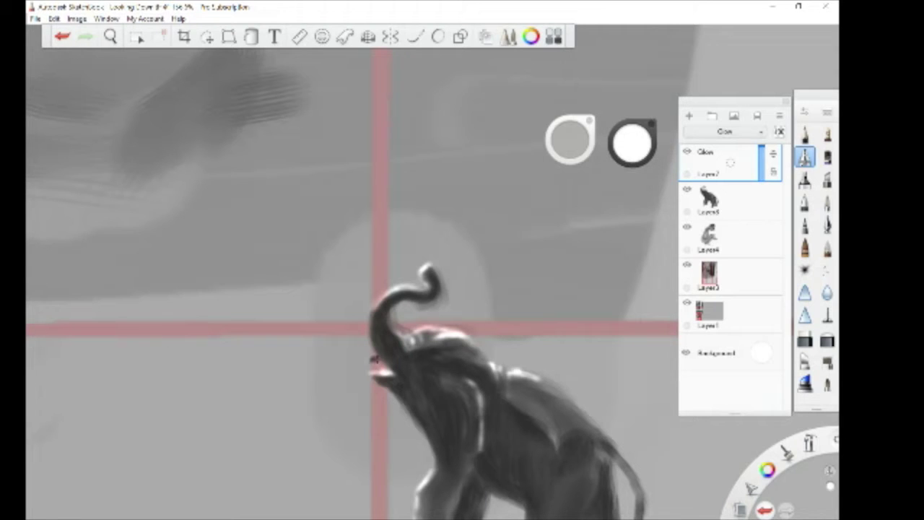
{"action": "left_click_drag", "start_coordinate": [370, 355], "coordinate": [371, 358]}
- Add a new layer beneath the figure's layer and paint a black cast shadow under the elephant's feet
{"action": "scroll", "coordinate": [427, 369], "scroll_direction": "down", "scroll_amount": 5}
{"action": "left_click", "coordinate": [731, 276]}
{"action": "left_click_drag", "start_coordinate": [740, 273], "coordinate": [739, 238]}
{"action": "left_click_drag", "start_coordinate": [632, 144], "coordinate": [633, 231]}
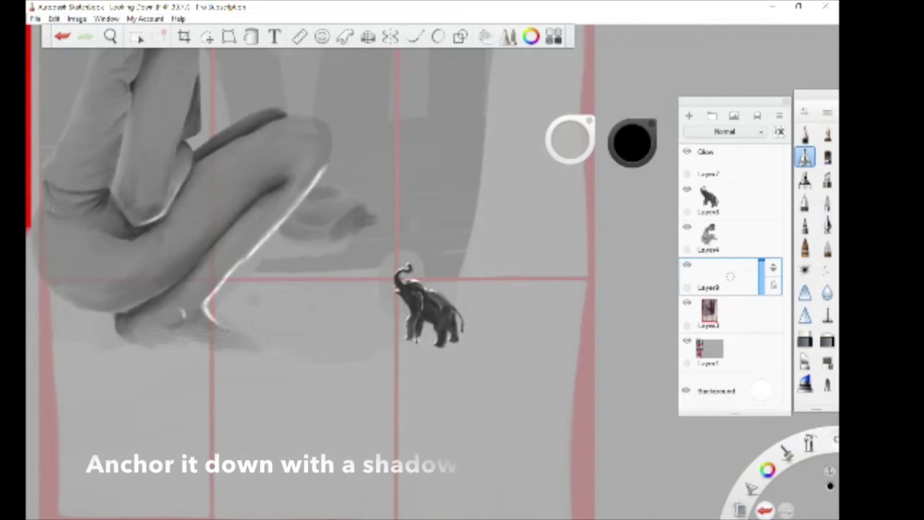
{"action": "mouse_move", "coordinate": [443, 345]}
{"action": "left_mouse_down"}
{"action": "mouse_move", "coordinate": [469, 348]}
{"action": "mouse_move", "coordinate": [407, 343]}
{"action": "mouse_move", "coordinate": [472, 349]}
{"action": "left_mouse_up"}
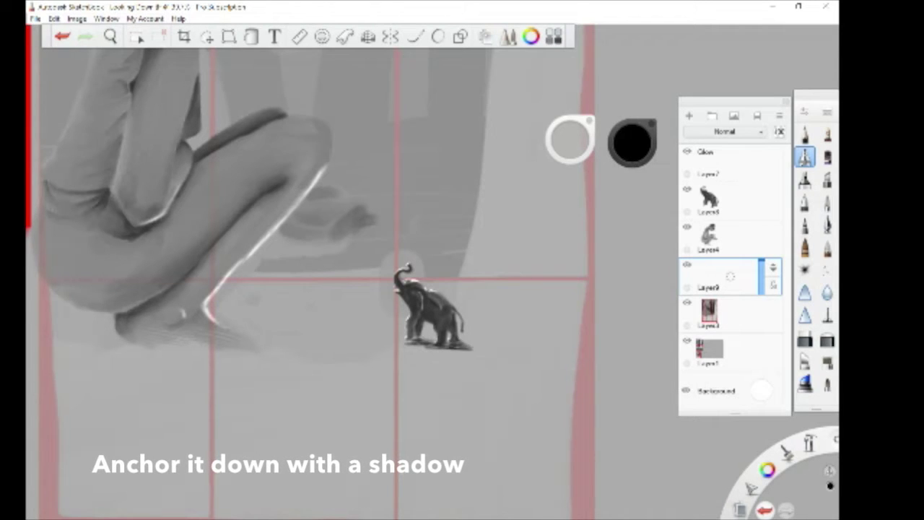
- Save the painting
{"action": "scroll", "coordinate": [489, 417], "scroll_direction": "down", "scroll_amount": 5}
{"action": "left_click", "coordinate": [36, 19]}
{"action": "left_click", "coordinate": [54, 81]}
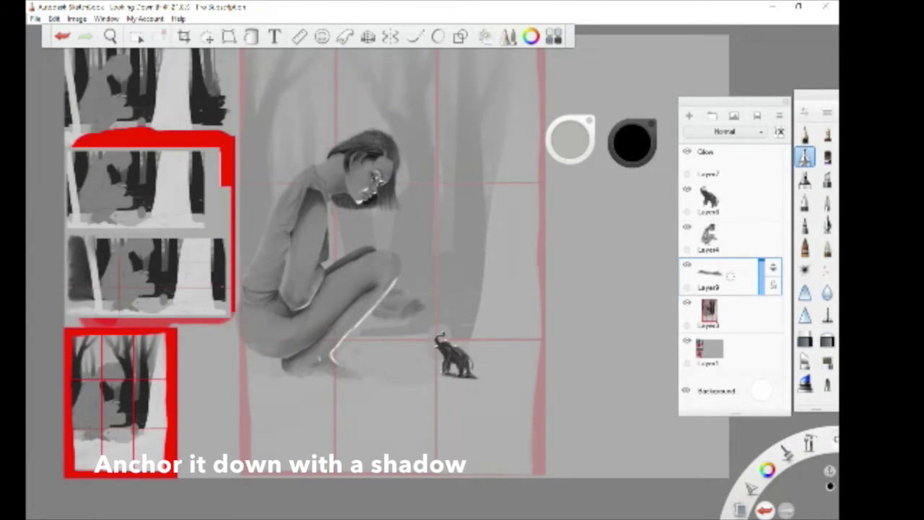
{"action": "key", "text": "ctrl+s"}
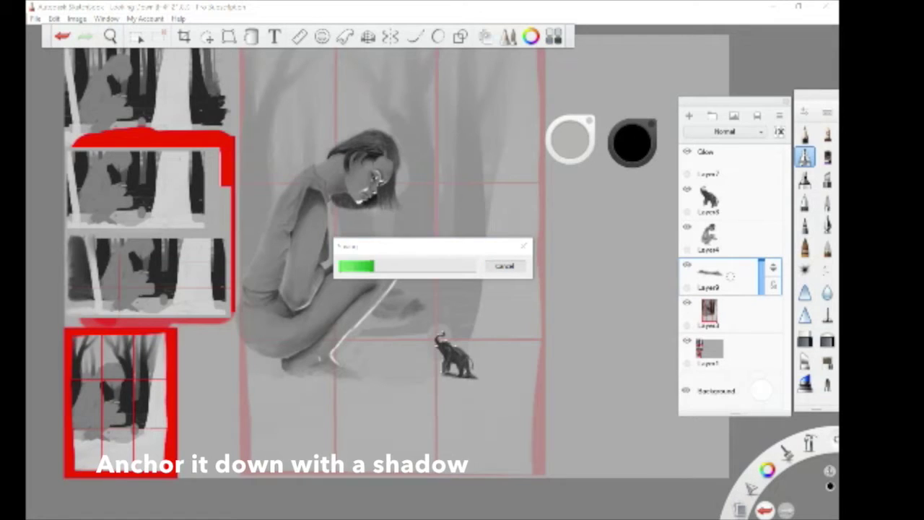
- Erase the dark leftover shape in front of the figure's shin on the figure's layer
{"action": "scroll", "coordinate": [390, 274], "scroll_direction": "down", "scroll_amount": 2}
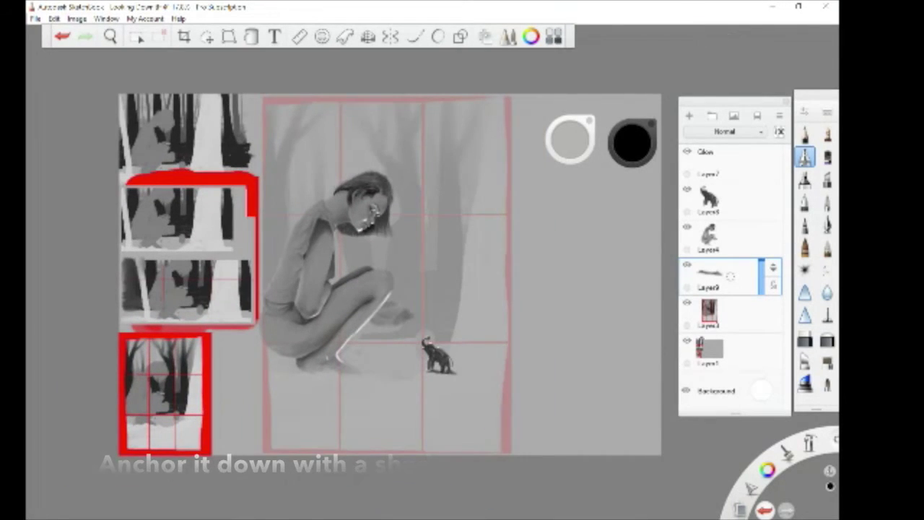
{"action": "left_click", "coordinate": [712, 238]}
{"action": "scroll", "coordinate": [425, 296], "scroll_direction": "up", "scroll_amount": 3}
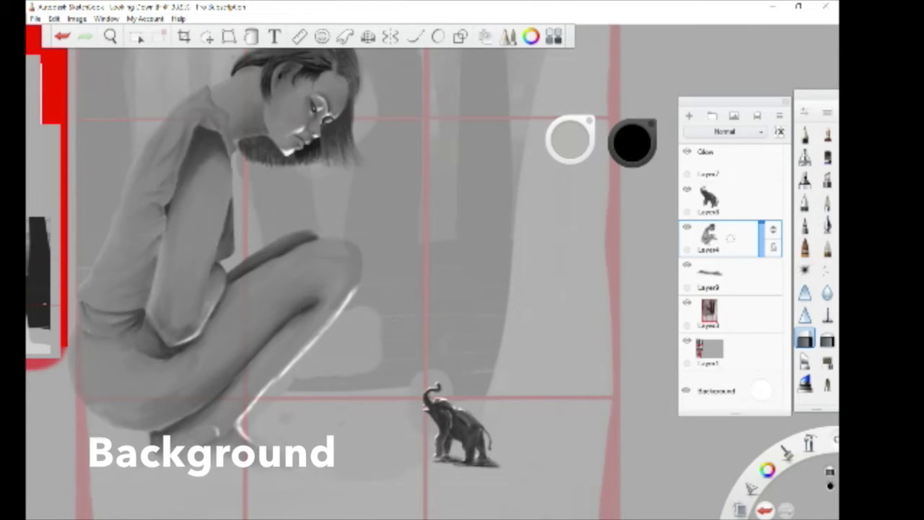
{"action": "scroll", "coordinate": [451, 333], "scroll_direction": "down", "scroll_amount": 3}
- Add a new layer above the forest sketch layer and paint a wide mid-grey band across the background behind the figure's legs
{"action": "left_click", "coordinate": [711, 311]}
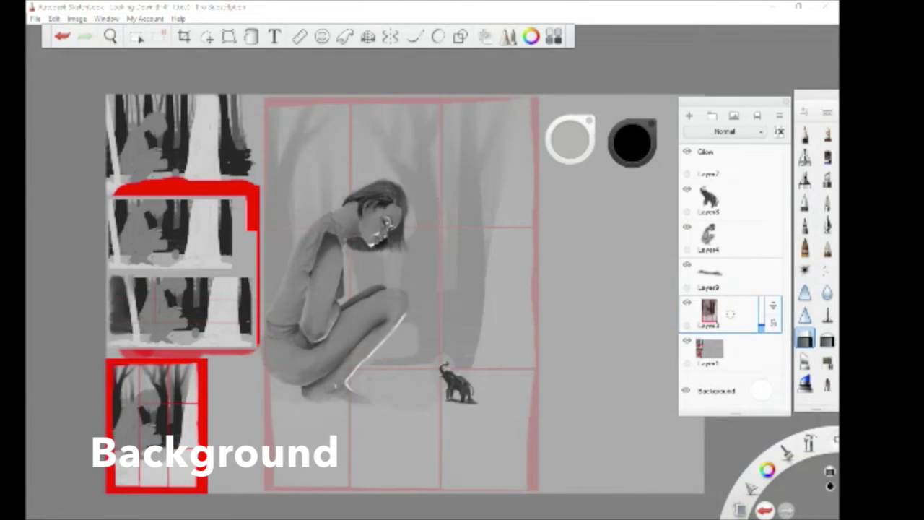
{"action": "left_click", "coordinate": [689, 116]}
{"action": "left_click", "coordinate": [805, 156]}
{"action": "left_click_drag", "start_coordinate": [632, 143], "coordinate": [632, 87]}
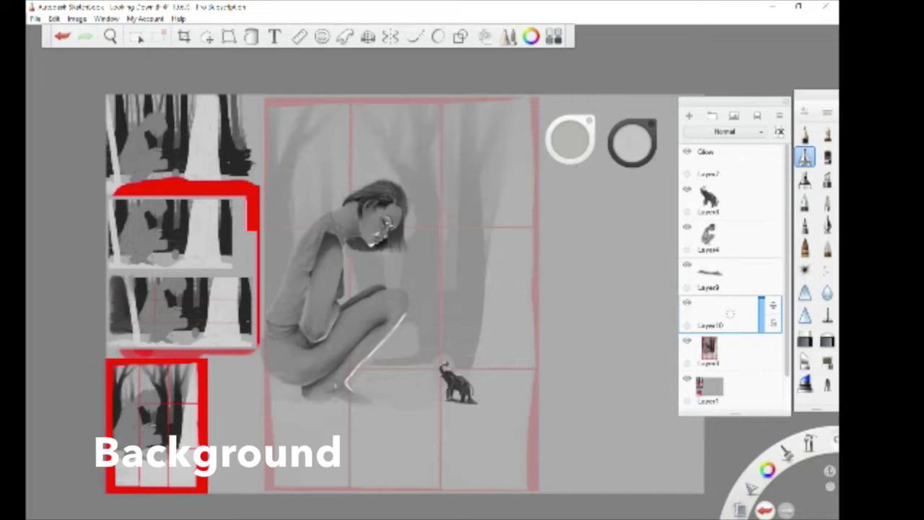
{"action": "left_click", "coordinate": [827, 203]}
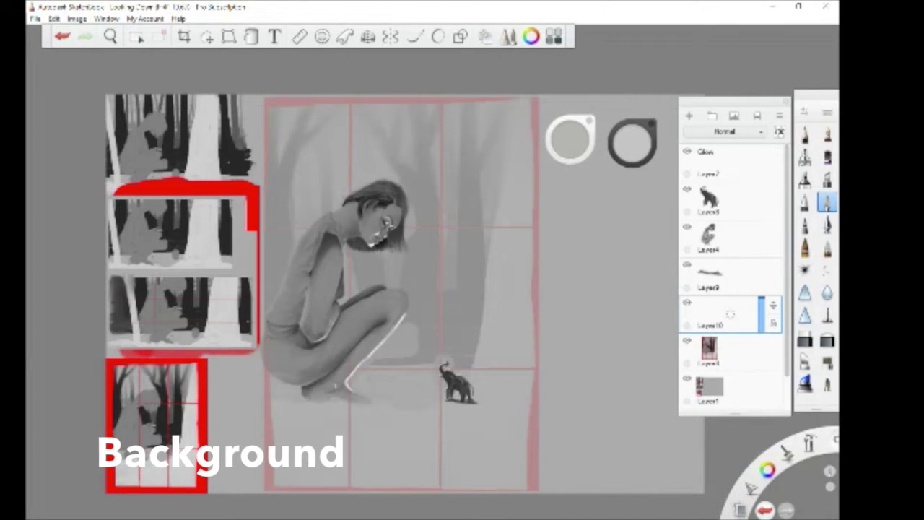
{"action": "left_click", "coordinate": [632, 143]}
{"action": "left_click", "coordinate": [628, 190]}
{"action": "left_click", "coordinate": [462, 332]}
{"action": "mouse_move", "coordinate": [440, 354]}
{"action": "left_mouse_down"}
{"action": "mouse_move", "coordinate": [532, 354]}
{"action": "mouse_move", "coordinate": [393, 348]}
{"action": "mouse_move", "coordinate": [525, 314]}
{"action": "mouse_move", "coordinate": [433, 297]}
{"action": "mouse_move", "coordinate": [261, 339]}
{"action": "left_mouse_up"}
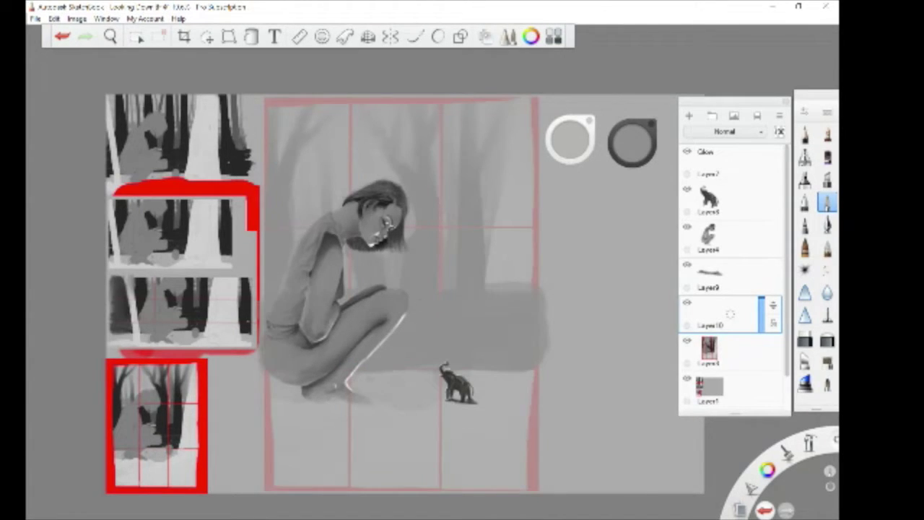
- Hide the forest sketch layer and paint mid-grey tree trunks rising from the background band to the canvas's upper edge
{"action": "left_click_drag", "start_coordinate": [484, 306], "coordinate": [521, 303]}
{"action": "left_click", "coordinate": [687, 340]}
{"action": "left_click_drag", "start_coordinate": [452, 285], "coordinate": [480, 96]}
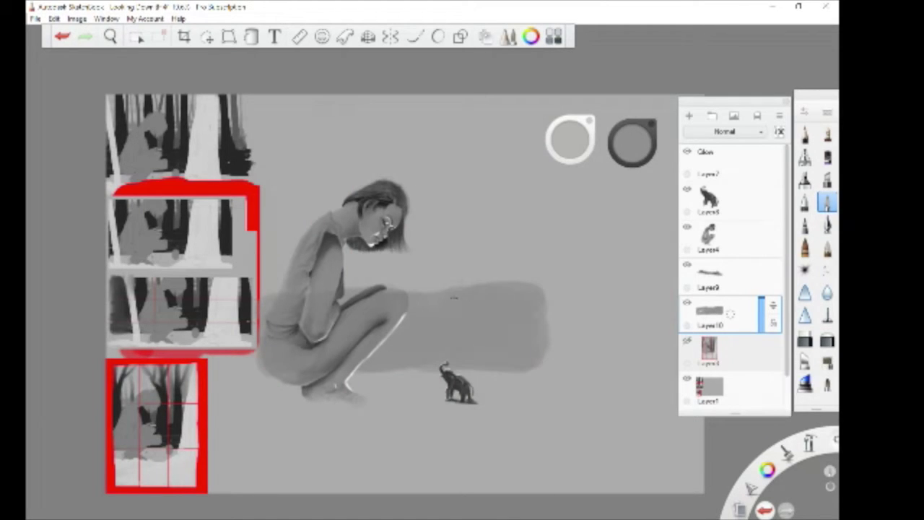
{"action": "mouse_move", "coordinate": [462, 285]}
{"action": "left_mouse_down"}
{"action": "mouse_move", "coordinate": [482, 95]}
{"action": "mouse_move", "coordinate": [478, 153]}
{"action": "left_mouse_up"}
{"action": "mouse_move", "coordinate": [510, 283]}
{"action": "left_mouse_down"}
{"action": "mouse_move", "coordinate": [514, 96]}
{"action": "mouse_move", "coordinate": [504, 109]}
{"action": "left_mouse_up"}
{"action": "left_click_drag", "start_coordinate": [404, 290], "coordinate": [401, 95]}
{"action": "left_click_drag", "start_coordinate": [406, 258], "coordinate": [401, 95]}
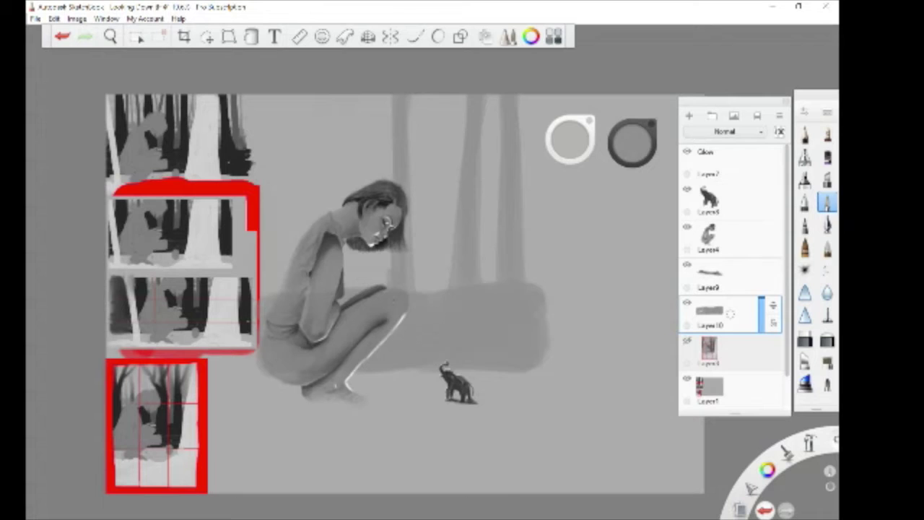
{"action": "left_click_drag", "start_coordinate": [345, 287], "coordinate": [337, 97]}
{"action": "mouse_move", "coordinate": [332, 218]}
{"action": "left_mouse_down"}
{"action": "mouse_move", "coordinate": [329, 96]}
{"action": "mouse_move", "coordinate": [268, 299]}
{"action": "left_mouse_up"}
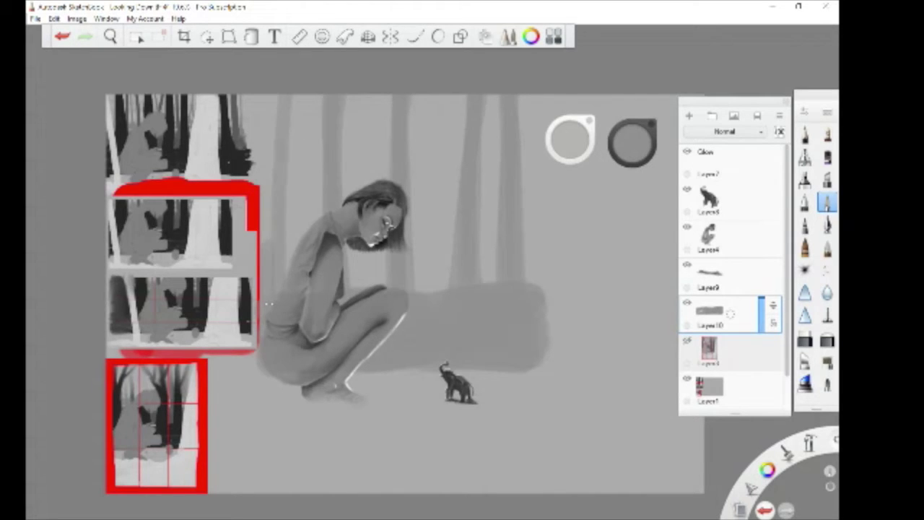
- Paint forking branches on the upper parts of the trunks and flood-fill the tree and ground silhouette with flat mid-grey
{"action": "left_click_drag", "start_coordinate": [289, 154], "coordinate": [323, 96]}
{"action": "left_click_drag", "start_coordinate": [333, 137], "coordinate": [367, 95]}
{"action": "left_click_drag", "start_coordinate": [409, 145], "coordinate": [450, 96]}
{"action": "left_click_drag", "start_coordinate": [464, 148], "coordinate": [431, 96]}
{"action": "left_click_drag", "start_coordinate": [507, 156], "coordinate": [485, 101]}
{"action": "left_click_drag", "start_coordinate": [570, 140], "coordinate": [568, 137]}
{"action": "mouse_move", "coordinate": [431, 113]}
{"action": "left_mouse_down"}
{"action": "mouse_move", "coordinate": [411, 95]}
{"action": "mouse_move", "coordinate": [376, 94]}
{"action": "left_mouse_up"}
{"action": "mouse_move", "coordinate": [324, 130]}
{"action": "left_mouse_down"}
{"action": "mouse_move", "coordinate": [308, 112]}
{"action": "mouse_move", "coordinate": [253, 95]}
{"action": "left_mouse_up"}
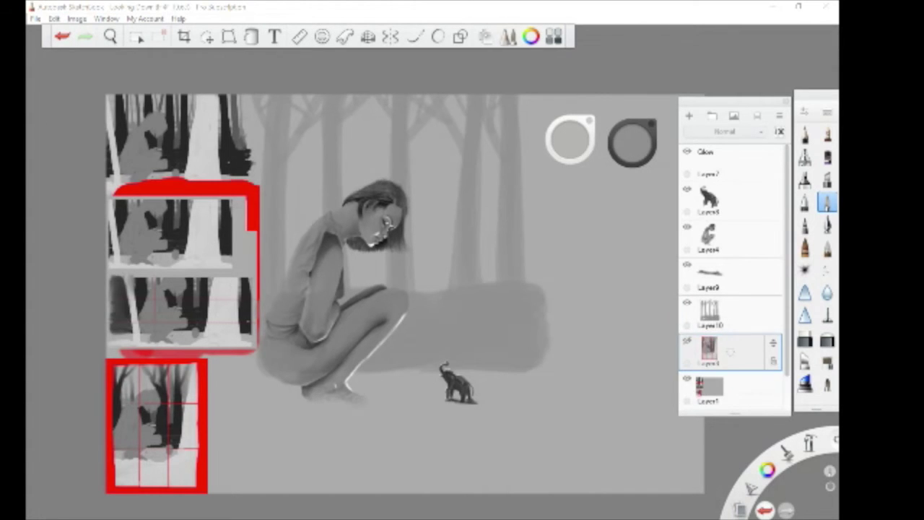
{"action": "left_click", "coordinate": [251, 36]}
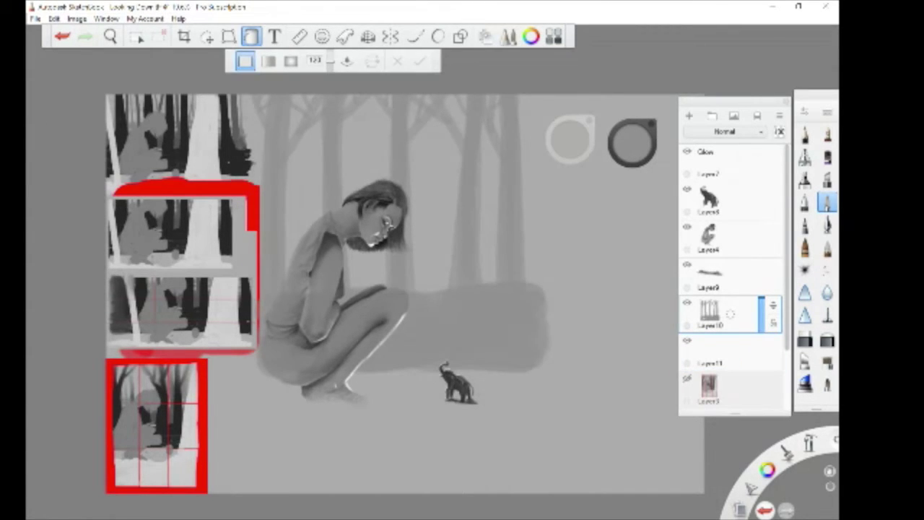
{"action": "left_click", "coordinate": [473, 310]}
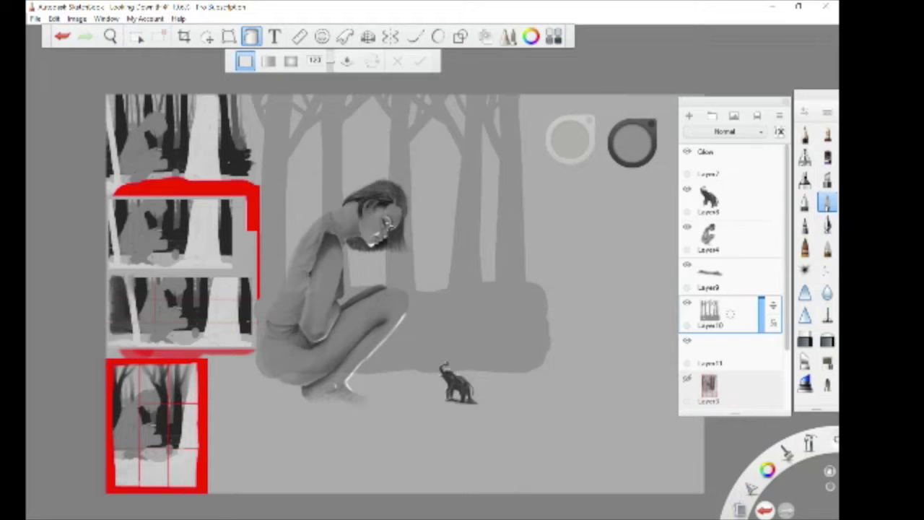
- On the empty layer beneath the trees, paint a lighter grey distant ground band just above the mid-grey one
{"action": "left_click", "coordinate": [730, 350]}
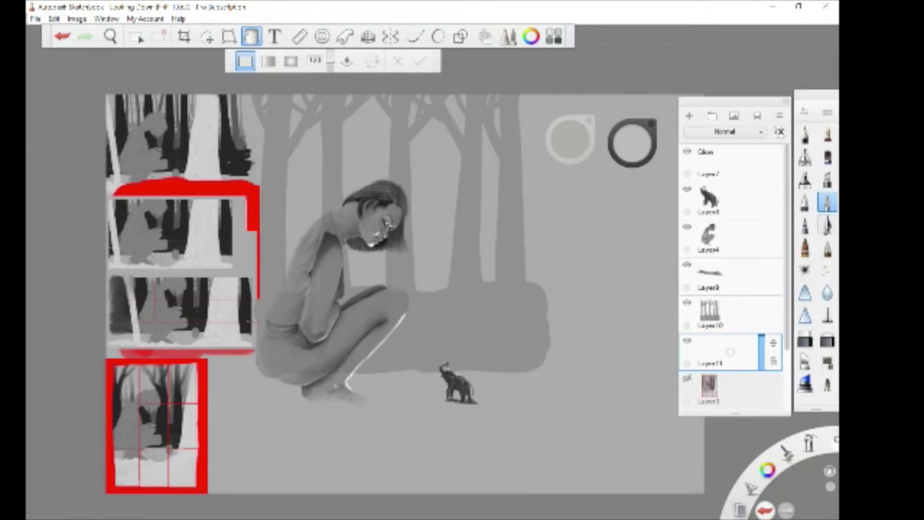
{"action": "left_click", "coordinate": [828, 359]}
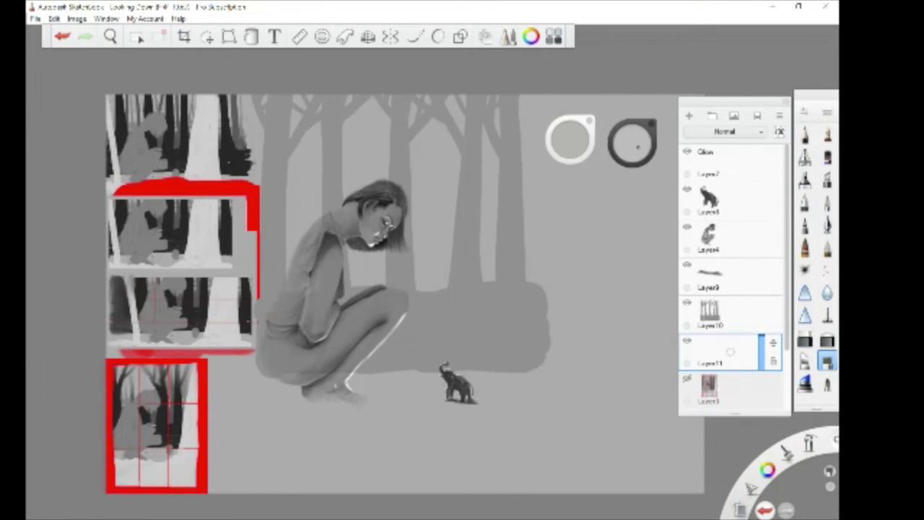
{"action": "left_click", "coordinate": [828, 203]}
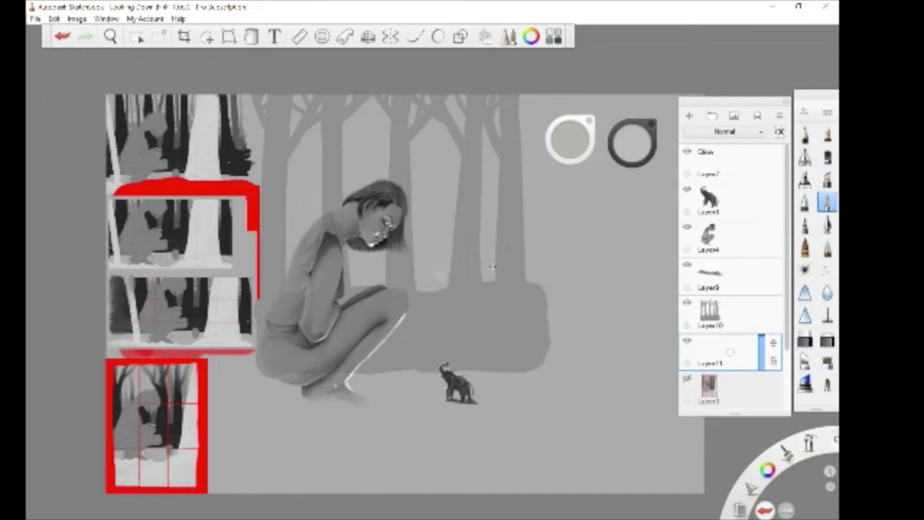
{"action": "left_click_drag", "start_coordinate": [473, 276], "coordinate": [254, 285]}
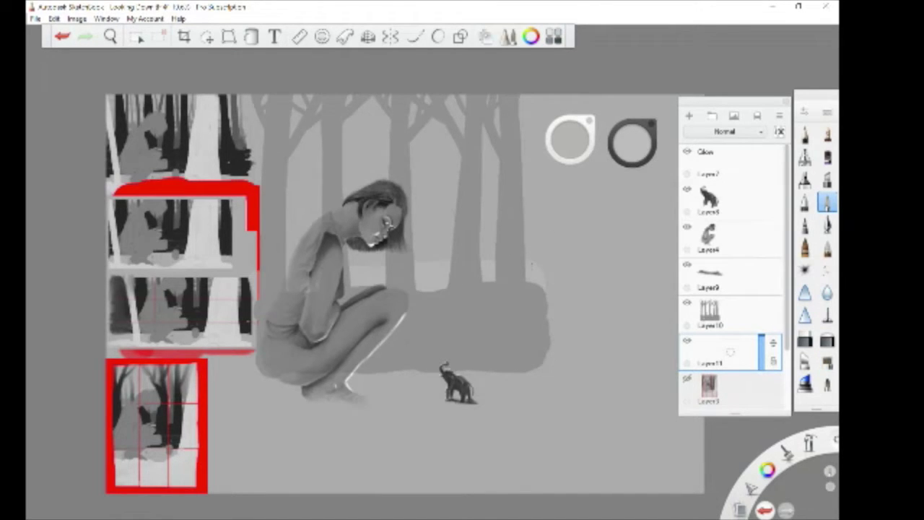
- Paint lighter grey distant trunks with branches between the nearer trees and flood-fill them with a flat tone
{"action": "left_click_drag", "start_coordinate": [427, 97], "coordinate": [438, 295]}
{"action": "left_click_drag", "start_coordinate": [372, 285], "coordinate": [375, 39]}
{"action": "left_click_drag", "start_coordinate": [303, 101], "coordinate": [294, 304]}
{"action": "mouse_move", "coordinate": [487, 101]}
{"action": "left_mouse_down"}
{"action": "mouse_move", "coordinate": [489, 285]}
{"action": "mouse_move", "coordinate": [437, 177]}
{"action": "mouse_move", "coordinate": [438, 101]}
{"action": "left_mouse_up"}
{"action": "key", "text": "ctrl+z"}
{"action": "left_click_drag", "start_coordinate": [570, 139], "coordinate": [568, 143]}
{"action": "mouse_move", "coordinate": [435, 127]}
{"action": "left_mouse_down"}
{"action": "mouse_move", "coordinate": [433, 282]}
{"action": "mouse_move", "coordinate": [423, 137]}
{"action": "left_mouse_up"}
{"action": "left_click_drag", "start_coordinate": [523, 128], "coordinate": [566, 96]}
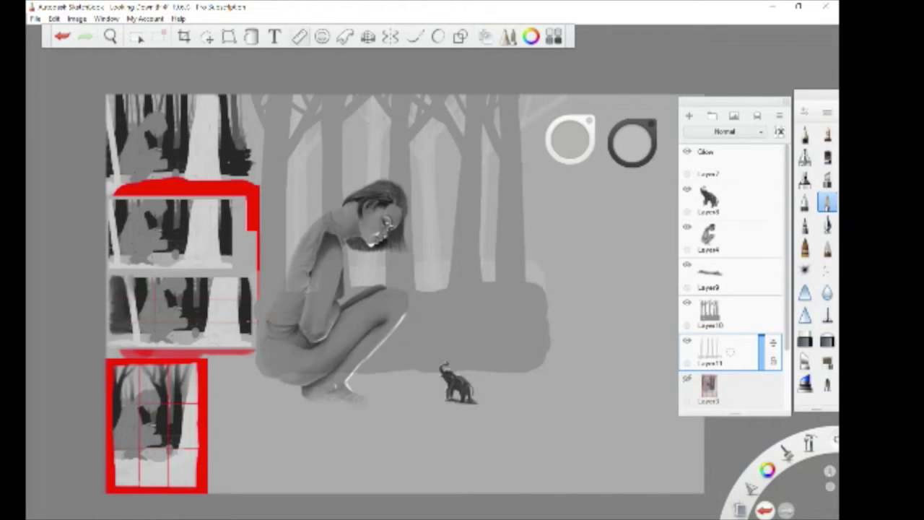
{"action": "left_click", "coordinate": [252, 36]}
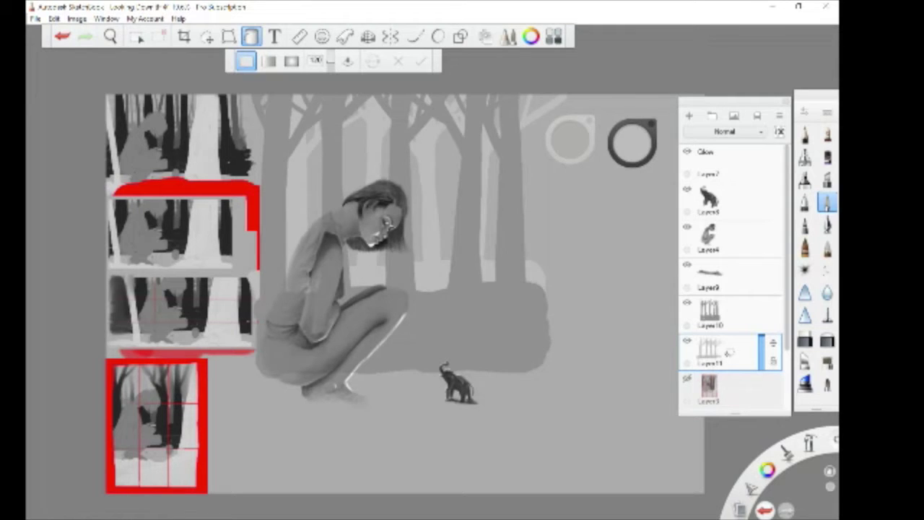
- Add a layer beneath the distant trees and airbrush a large, soft near-white glow in the gaps around the woman
{"action": "left_click", "coordinate": [737, 380]}
{"action": "left_click", "coordinate": [632, 141]}
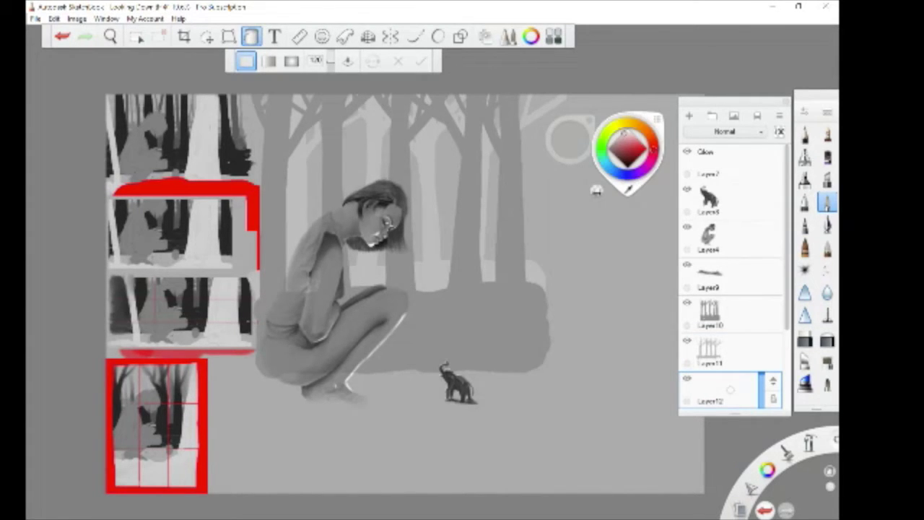
{"action": "left_click", "coordinate": [805, 157]}
{"action": "left_click_drag", "start_coordinate": [570, 142], "coordinate": [564, 138]}
{"action": "left_click", "coordinate": [570, 139]}
{"action": "left_click_drag", "start_coordinate": [350, 186], "coordinate": [472, 176]}
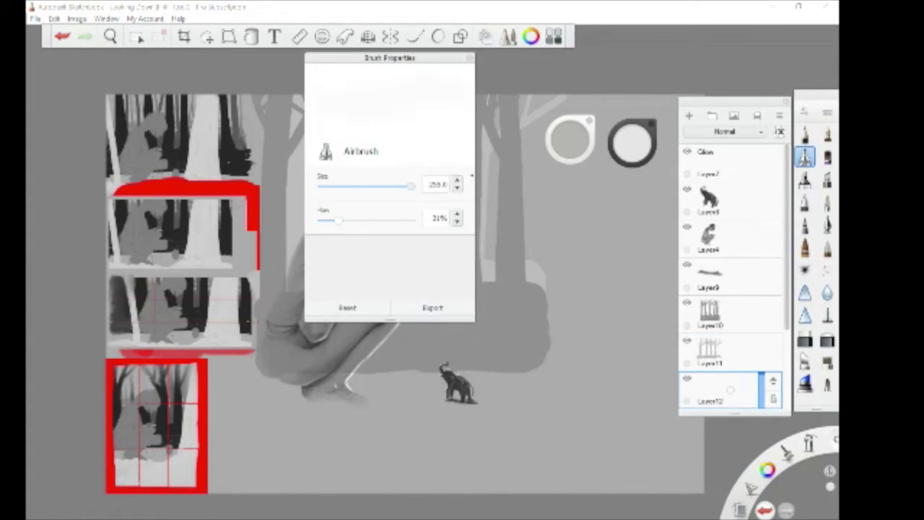
{"action": "left_click", "coordinate": [491, 254]}
{"action": "left_click_drag", "start_coordinate": [491, 255], "coordinate": [532, 249]}
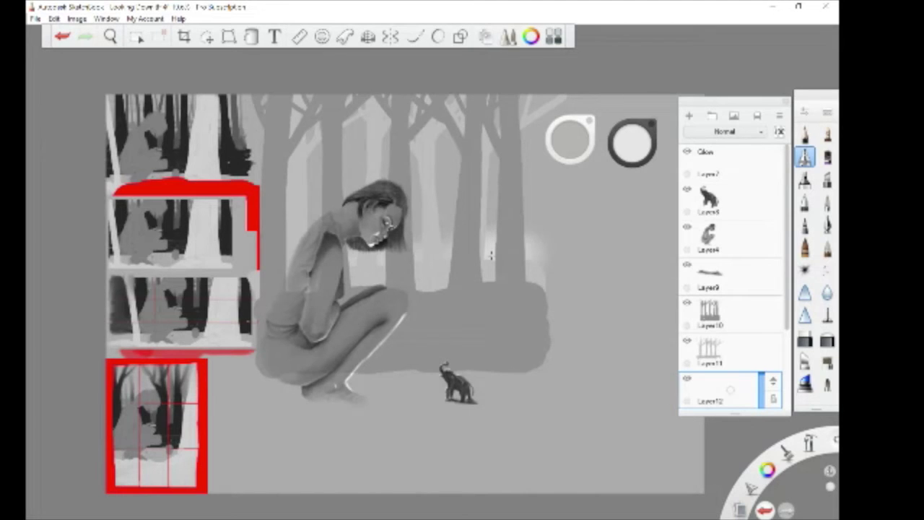
{"action": "left_click_drag", "start_coordinate": [447, 195], "coordinate": [423, 253]}
{"action": "left_click_drag", "start_coordinate": [448, 182], "coordinate": [355, 179]}
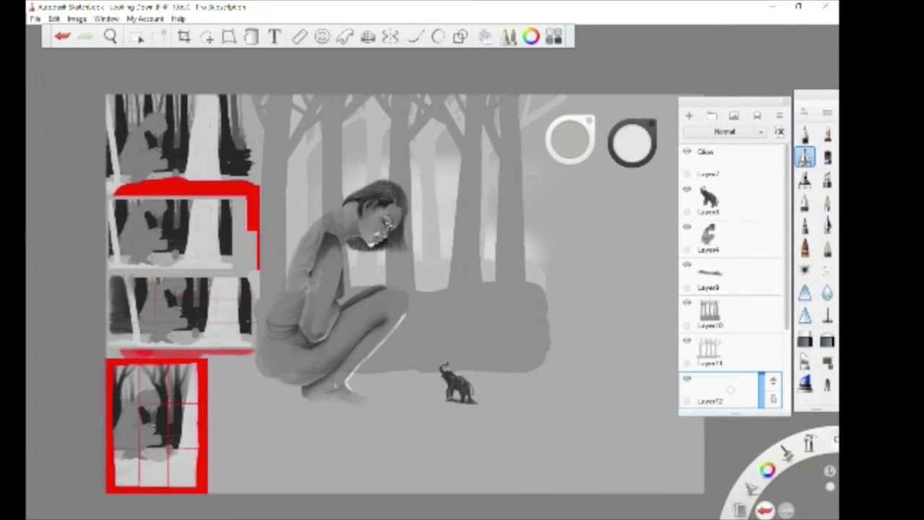
- Add a new layer above all others and paint a thick black foreground ground strip beneath the woman and elephant
{"action": "left_click_drag", "start_coordinate": [731, 390], "coordinate": [731, 163]}
{"action": "left_click", "coordinate": [628, 169]}
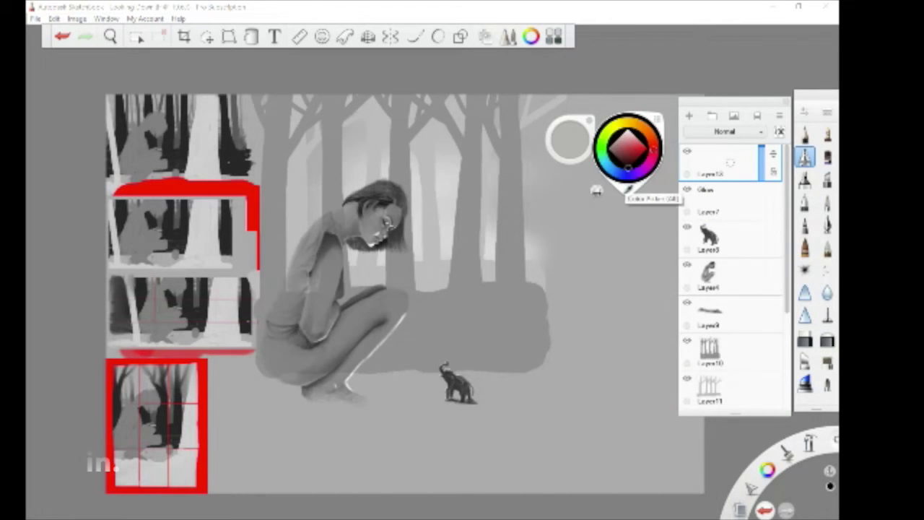
{"action": "left_click", "coordinate": [827, 203]}
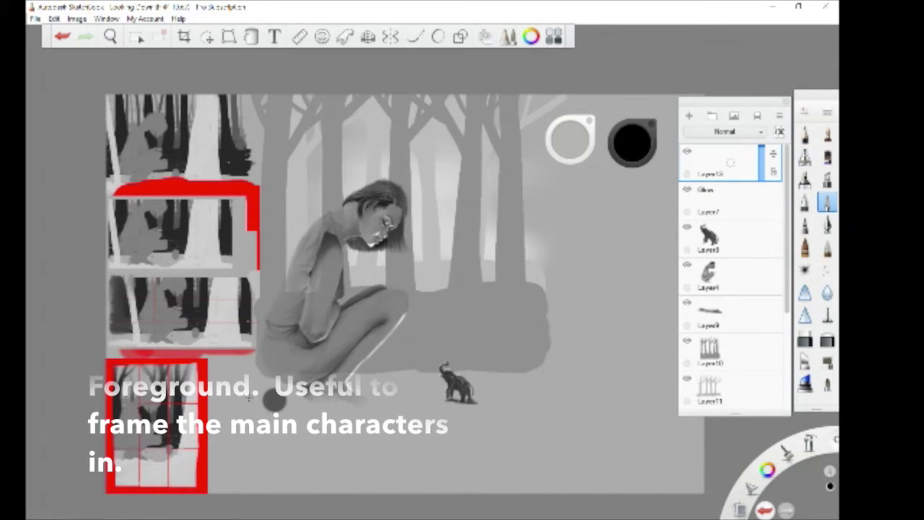
{"action": "mouse_move", "coordinate": [487, 413]}
{"action": "left_mouse_down"}
{"action": "mouse_move", "coordinate": [553, 408]}
{"action": "mouse_move", "coordinate": [466, 417]}
{"action": "mouse_move", "coordinate": [554, 405]}
{"action": "left_mouse_up"}
{"action": "left_click_drag", "start_coordinate": [472, 425], "coordinate": [551, 416]}
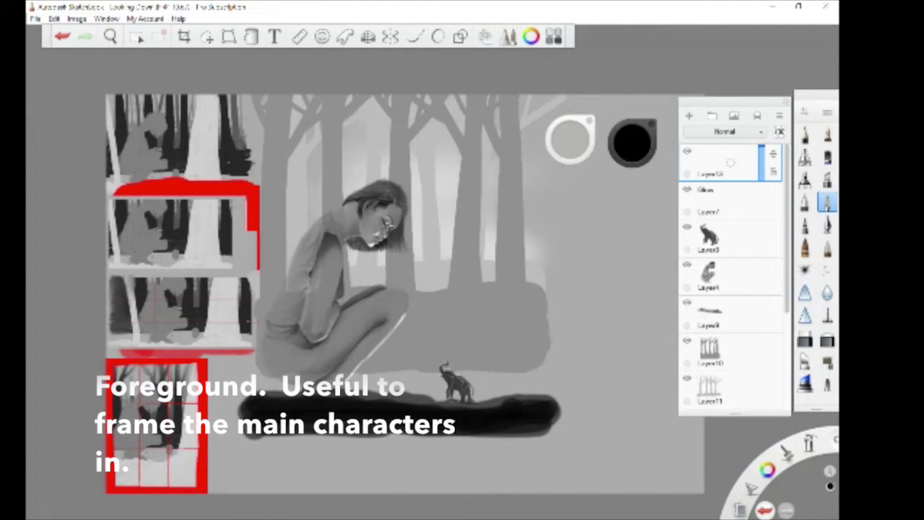
- Paint thick black foreground tree trunks up both sides of the scene to frame the woman and elephant
{"action": "mouse_move", "coordinate": [491, 403]}
{"action": "left_mouse_down"}
{"action": "mouse_move", "coordinate": [506, 94]}
{"action": "mouse_move", "coordinate": [506, 404]}
{"action": "left_mouse_up"}
{"action": "mouse_move", "coordinate": [526, 98]}
{"action": "left_mouse_down"}
{"action": "mouse_move", "coordinate": [521, 405]}
{"action": "mouse_move", "coordinate": [509, 404]}
{"action": "left_mouse_up"}
{"action": "left_click_drag", "start_coordinate": [493, 97], "coordinate": [498, 397]}
{"action": "mouse_move", "coordinate": [245, 97]}
{"action": "left_mouse_down"}
{"action": "mouse_move", "coordinate": [249, 423]}
{"action": "mouse_move", "coordinate": [264, 397]}
{"action": "left_mouse_up"}
- Paint black branches curving inward from the tops of both foreground trunks, undoing the stray strokes
{"action": "left_click_drag", "start_coordinate": [560, 138], "coordinate": [559, 153]}
{"action": "left_click_drag", "start_coordinate": [492, 182], "coordinate": [443, 97]}
{"action": "key", "text": "ctrl+z"}
{"action": "left_click_drag", "start_coordinate": [490, 115], "coordinate": [472, 96]}
{"action": "mouse_move", "coordinate": [267, 130]}
{"action": "left_mouse_down"}
{"action": "mouse_move", "coordinate": [306, 99]}
{"action": "mouse_move", "coordinate": [267, 126]}
{"action": "left_mouse_up"}
{"action": "left_click_drag", "start_coordinate": [483, 104], "coordinate": [428, 96]}
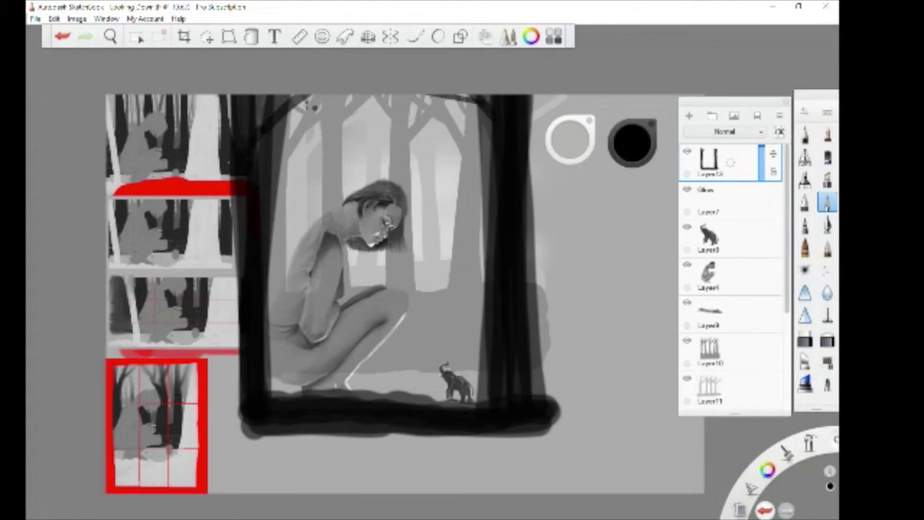
{"action": "key", "text": "ctrl+z"}
- Draw fine black twigs with a thin pen brush at the ends of the foreground branches
{"action": "left_click", "coordinate": [827, 225]}
{"action": "left_click_drag", "start_coordinate": [318, 96], "coordinate": [347, 102]}
{"action": "mouse_move", "coordinate": [435, 98]}
{"action": "left_mouse_down"}
{"action": "mouse_move", "coordinate": [411, 107]}
{"action": "mouse_move", "coordinate": [416, 121]}
{"action": "left_mouse_up"}
{"action": "scroll", "coordinate": [432, 87], "scroll_direction": "up", "scroll_amount": 5}
{"action": "left_click_drag", "start_coordinate": [477, 110], "coordinate": [445, 124]}
{"action": "left_click_drag", "start_coordinate": [217, 116], "coordinate": [252, 111]}
{"action": "left_click_drag", "start_coordinate": [147, 136], "coordinate": [164, 130]}
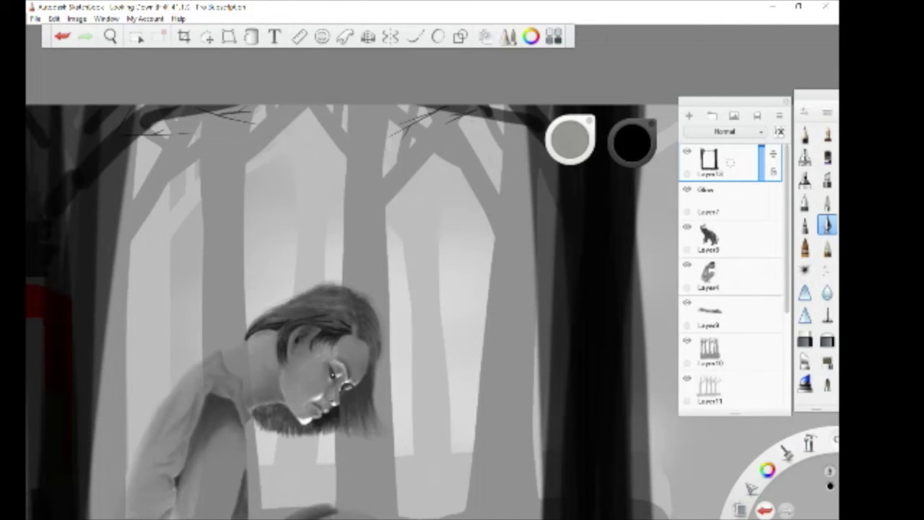
{"action": "scroll", "coordinate": [447, 134], "scroll_direction": "down", "scroll_amount": 7}
{"action": "left_click", "coordinate": [251, 36]}
{"action": "left_click", "coordinate": [251, 36]}
- Darken the foreground ground and flare the base of the trunk beside the elephant into wide black roots
{"action": "scroll", "coordinate": [405, 202], "scroll_direction": "up", "scroll_amount": 3}
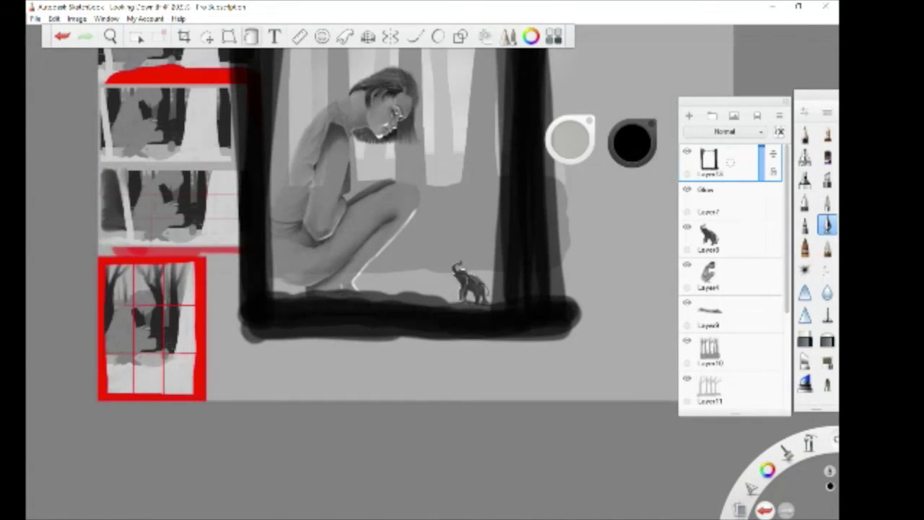
{"action": "left_click", "coordinate": [828, 203]}
{"action": "scroll", "coordinate": [438, 325], "scroll_direction": "up", "scroll_amount": 3}
{"action": "mouse_move", "coordinate": [153, 283]}
{"action": "left_mouse_down"}
{"action": "mouse_move", "coordinate": [338, 278]}
{"action": "mouse_move", "coordinate": [530, 293]}
{"action": "mouse_move", "coordinate": [653, 285]}
{"action": "mouse_move", "coordinate": [625, 257]}
{"action": "left_mouse_up"}
{"action": "left_click_drag", "start_coordinate": [619, 185], "coordinate": [653, 276]}
{"action": "left_click_drag", "start_coordinate": [553, 191], "coordinate": [521, 294]}
{"action": "left_click_drag", "start_coordinate": [644, 242], "coordinate": [664, 298]}
{"action": "left_click_drag", "start_coordinate": [535, 241], "coordinate": [521, 292]}
{"action": "left_click_drag", "start_coordinate": [546, 174], "coordinate": [526, 264]}
- Paint over the translucent areas of both foreground trunks and the ground strip with solid black
{"action": "scroll", "coordinate": [470, 253], "scroll_direction": "down", "scroll_amount": 2}
{"action": "left_click_drag", "start_coordinate": [508, 138], "coordinate": [517, 342]}
{"action": "left_click_drag", "start_coordinate": [461, 232], "coordinate": [455, 332]}
{"action": "left_click_drag", "start_coordinate": [463, 132], "coordinate": [453, 335]}
{"action": "left_click_drag", "start_coordinate": [346, 253], "coordinate": [442, 248]}
{"action": "left_click_drag", "start_coordinate": [247, 249], "coordinate": [256, 456]}
{"action": "left_click_drag", "start_coordinate": [229, 402], "coordinate": [229, 454]}
{"action": "left_click_drag", "start_coordinate": [235, 426], "coordinate": [627, 427]}
{"action": "scroll", "coordinate": [361, 382], "scroll_direction": "down", "scroll_amount": 3}
- Draw thin black grass blades rising from the ground in front of the woman's legs and feet
{"action": "left_click", "coordinate": [827, 225]}
{"action": "left_click_drag", "start_coordinate": [569, 140], "coordinate": [570, 138]}
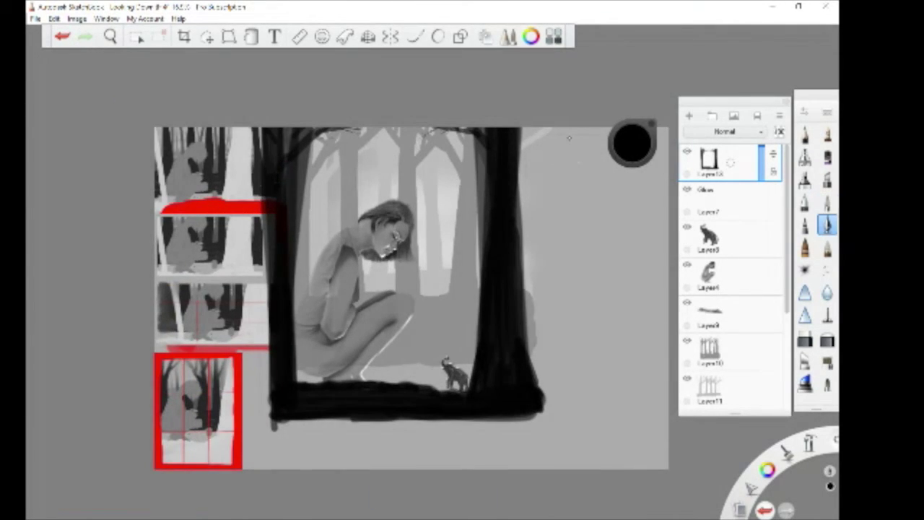
{"action": "scroll", "coordinate": [426, 338], "scroll_direction": "up", "scroll_amount": 2}
{"action": "mouse_move", "coordinate": [262, 402]}
{"action": "left_mouse_down"}
{"action": "mouse_move", "coordinate": [259, 347]}
{"action": "mouse_move", "coordinate": [279, 335]}
{"action": "left_mouse_up"}
{"action": "mouse_move", "coordinate": [269, 397]}
{"action": "left_mouse_down"}
{"action": "mouse_move", "coordinate": [265, 358]}
{"action": "mouse_move", "coordinate": [272, 375]}
{"action": "mouse_move", "coordinate": [301, 374]}
{"action": "left_mouse_up"}
{"action": "mouse_move", "coordinate": [311, 396]}
{"action": "left_mouse_down"}
{"action": "mouse_move", "coordinate": [318, 351]}
{"action": "mouse_move", "coordinate": [330, 381]}
{"action": "left_mouse_up"}
{"action": "mouse_move", "coordinate": [338, 395]}
{"action": "left_mouse_down"}
{"action": "mouse_move", "coordinate": [343, 381]}
{"action": "mouse_move", "coordinate": [379, 389]}
{"action": "mouse_move", "coordinate": [374, 381]}
{"action": "left_mouse_up"}
{"action": "mouse_move", "coordinate": [382, 399]}
{"action": "left_mouse_down"}
{"action": "mouse_move", "coordinate": [352, 415]}
{"action": "mouse_move", "coordinate": [353, 374]}
{"action": "left_mouse_up"}
{"action": "left_click_drag", "start_coordinate": [358, 395], "coordinate": [361, 377]}
{"action": "left_click_drag", "start_coordinate": [387, 398], "coordinate": [391, 392]}
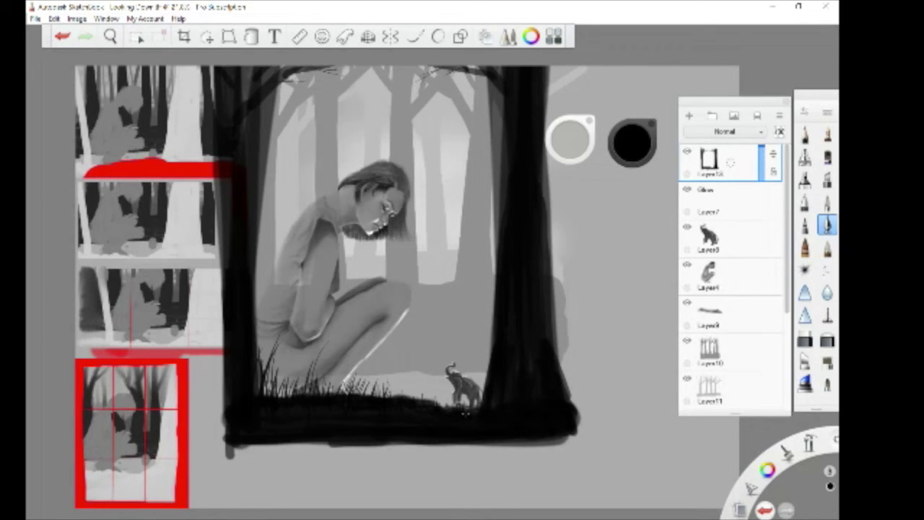
- Continue the black grass blades around the elephant and along both edges of the nearby foreground trunk's base
{"action": "left_click_drag", "start_coordinate": [435, 405], "coordinate": [437, 387]}
{"action": "left_click_drag", "start_coordinate": [424, 407], "coordinate": [416, 384]}
{"action": "mouse_move", "coordinate": [395, 398]}
{"action": "left_mouse_down"}
{"action": "mouse_move", "coordinate": [392, 377]}
{"action": "mouse_move", "coordinate": [409, 378]}
{"action": "mouse_move", "coordinate": [384, 375]}
{"action": "left_mouse_up"}
{"action": "mouse_move", "coordinate": [383, 397]}
{"action": "left_mouse_down"}
{"action": "mouse_move", "coordinate": [407, 361]}
{"action": "mouse_move", "coordinate": [419, 283]}
{"action": "left_mouse_up"}
{"action": "scroll", "coordinate": [411, 361], "scroll_direction": "up", "scroll_amount": 3}
{"action": "left_click_drag", "start_coordinate": [416, 350], "coordinate": [419, 314]}
{"action": "left_click_drag", "start_coordinate": [410, 367], "coordinate": [408, 341]}
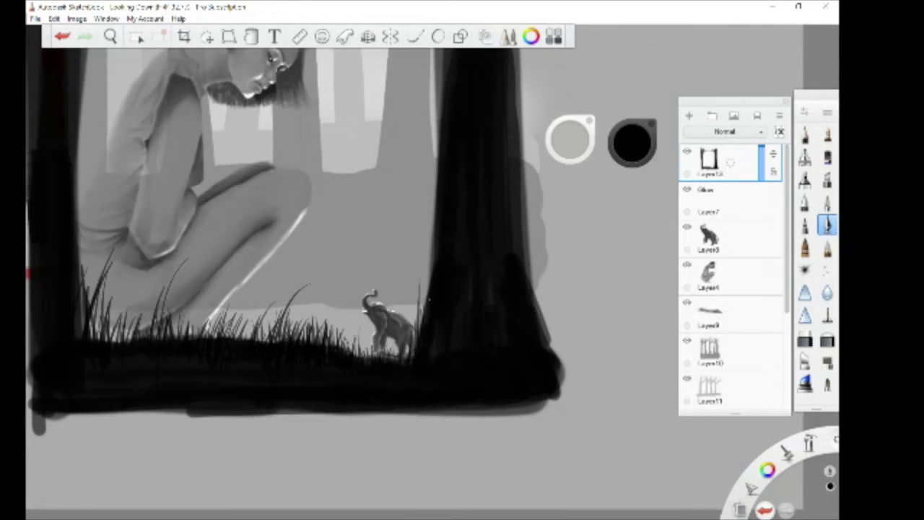
{"action": "mouse_move", "coordinate": [548, 354]}
{"action": "left_mouse_down"}
{"action": "mouse_move", "coordinate": [545, 301]}
{"action": "mouse_move", "coordinate": [533, 279]}
{"action": "left_mouse_up"}
- Add grass at the base of the foreground trunk behind the woman, using a sampled dark grey for blades over the black
{"action": "scroll", "coordinate": [540, 254], "scroll_direction": "down", "scroll_amount": 2}
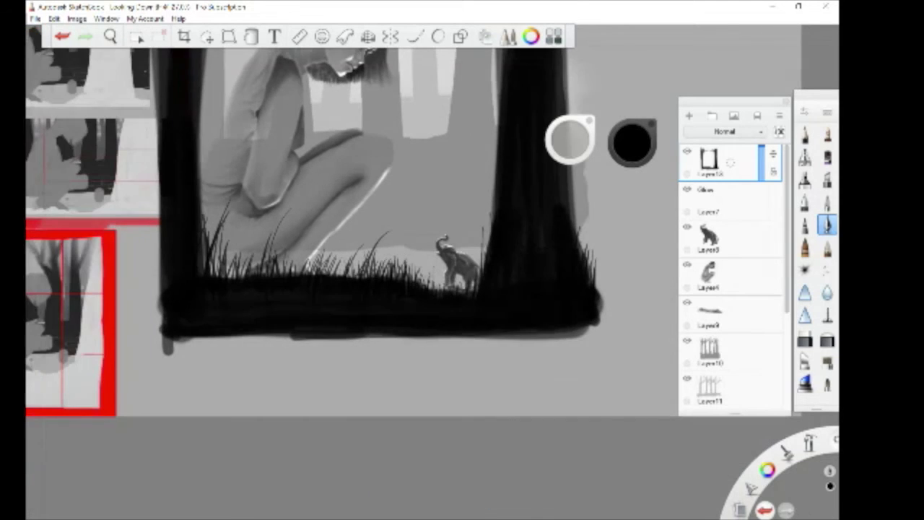
{"action": "left_click_drag", "start_coordinate": [200, 276], "coordinate": [202, 246]}
{"action": "left_click", "coordinate": [198, 280], "text": "alt"}
{"action": "left_click_drag", "start_coordinate": [195, 288], "coordinate": [192, 226]}
{"action": "mouse_move", "coordinate": [184, 288]}
{"action": "left_mouse_down"}
{"action": "mouse_move", "coordinate": [182, 232]}
{"action": "mouse_move", "coordinate": [173, 238]}
{"action": "left_mouse_up"}
{"action": "left_click_drag", "start_coordinate": [168, 283], "coordinate": [164, 244]}
{"action": "left_click_drag", "start_coordinate": [199, 282], "coordinate": [197, 256]}
{"action": "mouse_move", "coordinate": [208, 287]}
{"action": "left_mouse_down"}
{"action": "mouse_move", "coordinate": [210, 257]}
{"action": "mouse_move", "coordinate": [224, 270]}
{"action": "left_mouse_up"}
{"action": "mouse_move", "coordinate": [270, 282]}
{"action": "left_mouse_down"}
{"action": "mouse_move", "coordinate": [271, 261]}
{"action": "mouse_move", "coordinate": [311, 267]}
{"action": "left_mouse_up"}
{"action": "left_click_drag", "start_coordinate": [329, 284], "coordinate": [330, 275]}
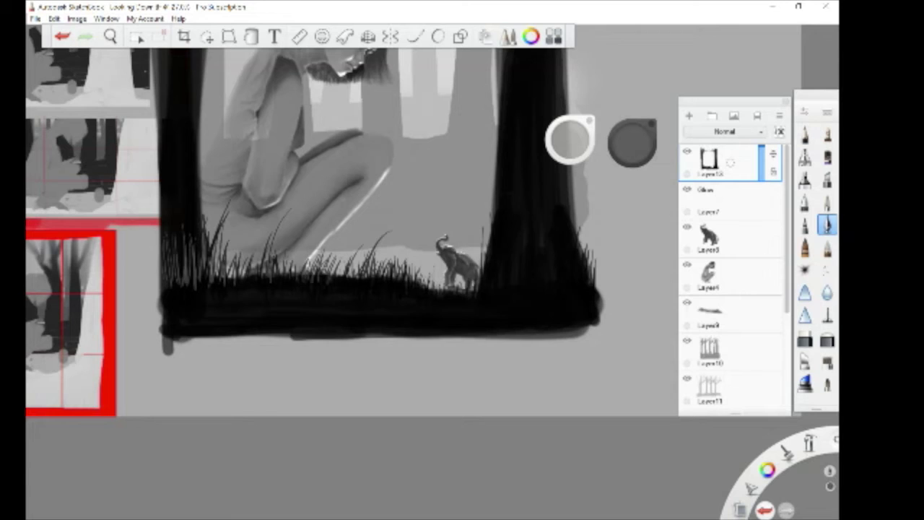
- Draw dark grey grass blades across the flared base of the foreground trunk beside the elephant
{"action": "mouse_move", "coordinate": [484, 294]}
{"action": "left_mouse_down"}
{"action": "mouse_move", "coordinate": [485, 246]}
{"action": "mouse_move", "coordinate": [501, 245]}
{"action": "left_mouse_up"}
{"action": "left_click_drag", "start_coordinate": [506, 306], "coordinate": [511, 256]}
{"action": "mouse_move", "coordinate": [538, 312]}
{"action": "left_mouse_down"}
{"action": "mouse_move", "coordinate": [540, 253]}
{"action": "mouse_move", "coordinate": [555, 267]}
{"action": "left_mouse_up"}
{"action": "mouse_move", "coordinate": [574, 308]}
{"action": "left_mouse_down"}
{"action": "mouse_move", "coordinate": [577, 249]}
{"action": "mouse_move", "coordinate": [579, 265]}
{"action": "left_mouse_up"}
{"action": "left_click_drag", "start_coordinate": [530, 308], "coordinate": [530, 279]}
{"action": "left_click_drag", "start_coordinate": [517, 315], "coordinate": [521, 269]}
{"action": "left_click_drag", "start_coordinate": [527, 319], "coordinate": [542, 264]}
{"action": "left_click_drag", "start_coordinate": [566, 311], "coordinate": [569, 275]}
{"action": "scroll", "coordinate": [418, 346], "scroll_direction": "down", "scroll_amount": 5}
{"action": "scroll", "coordinate": [432, 271], "scroll_direction": "up", "scroll_amount": 3}
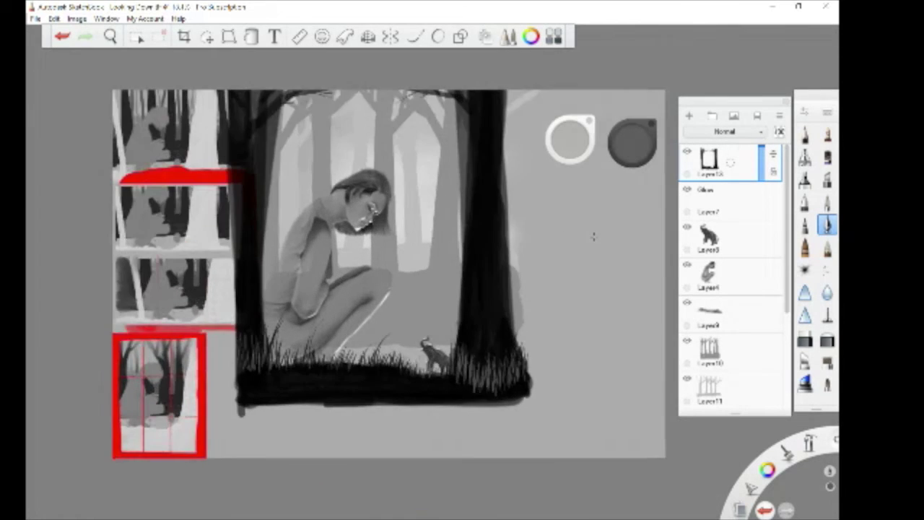
- Duplicate the woman's layer twice, set the upper copy's blending to Lighten and merge the copies into the original layer
{"action": "scroll", "coordinate": [320, 318], "scroll_direction": "up", "scroll_amount": 2}
{"action": "left_click_drag", "start_coordinate": [722, 273], "coordinate": [721, 249]}
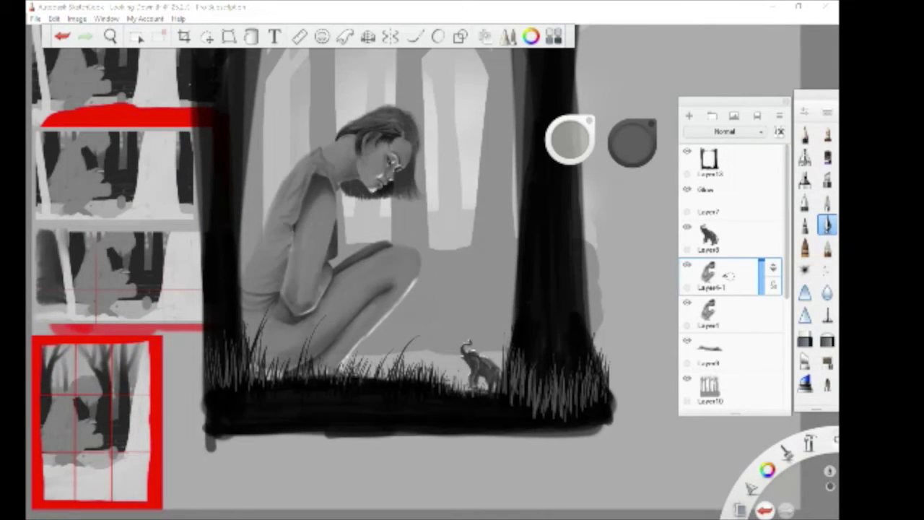
{"action": "key", "text": "ctrl+d"}
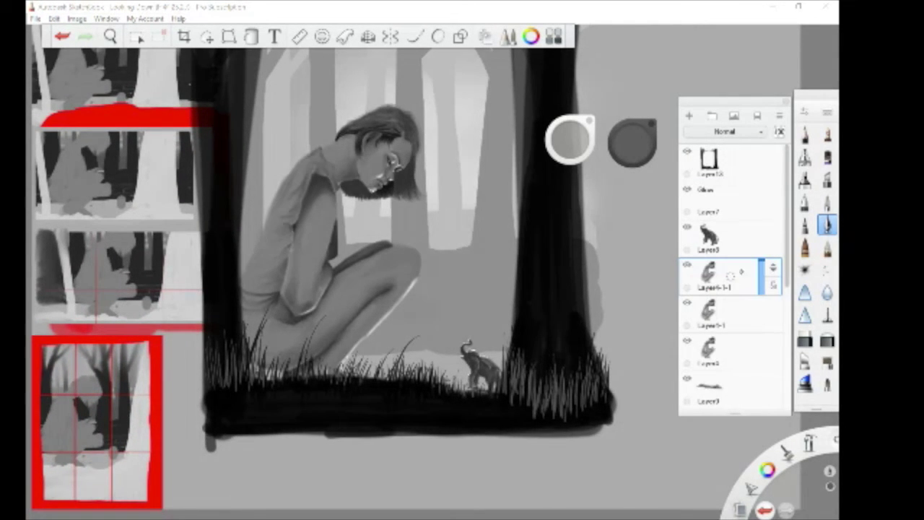
{"action": "left_click", "coordinate": [731, 311]}
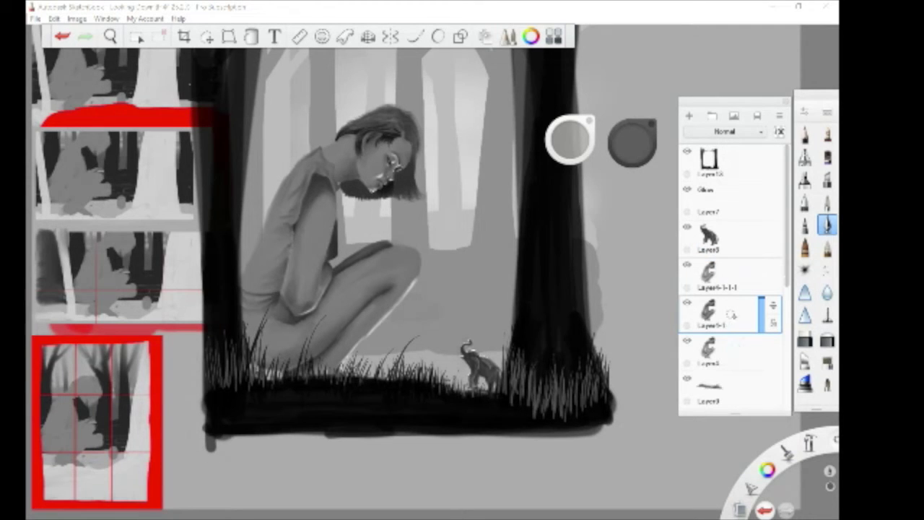
{"action": "left_click", "coordinate": [731, 277]}
{"action": "left_click", "coordinate": [729, 132]}
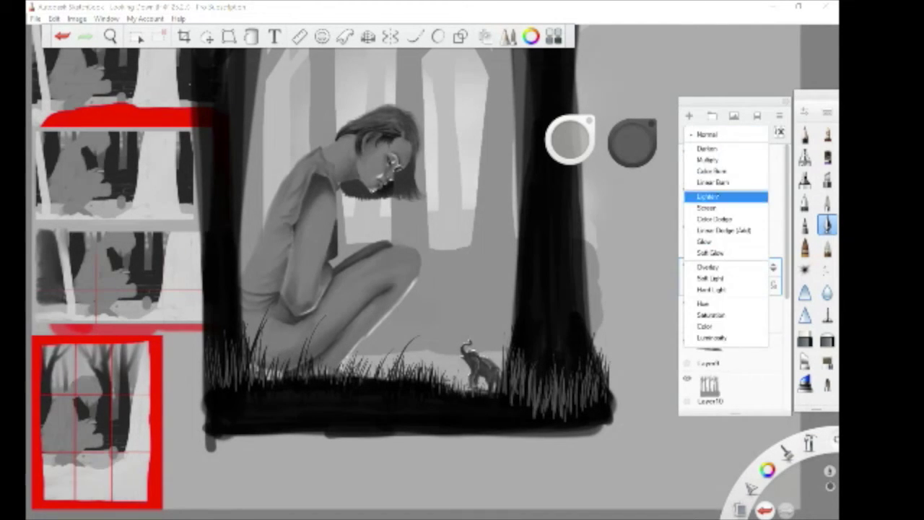
{"action": "left_click", "coordinate": [723, 195]}
{"action": "left_click_drag", "start_coordinate": [731, 277], "coordinate": [711, 306]}
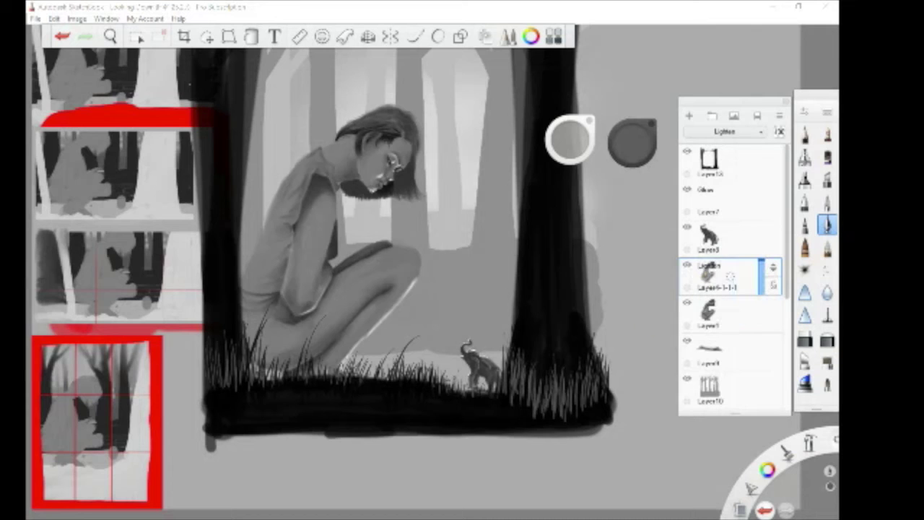
- Erase the stray soft paint around the elephant's raised trunk and head on the elephant's layer
{"action": "scroll", "coordinate": [340, 401], "scroll_direction": "down", "scroll_amount": 4}
{"action": "scroll", "coordinate": [421, 373], "scroll_direction": "up", "scroll_amount": 8}
{"action": "scroll", "coordinate": [424, 371], "scroll_direction": "up", "scroll_amount": 5}
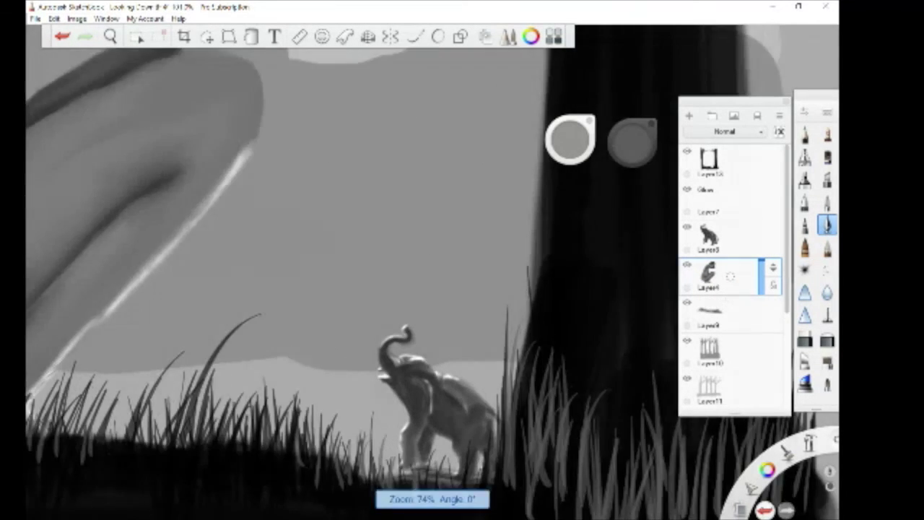
{"action": "left_click", "coordinate": [730, 239]}
{"action": "scroll", "coordinate": [448, 440], "scroll_direction": "up", "scroll_amount": 6}
{"action": "left_click", "coordinate": [805, 338]}
{"action": "scroll", "coordinate": [361, 188], "scroll_direction": "up", "scroll_amount": 3}
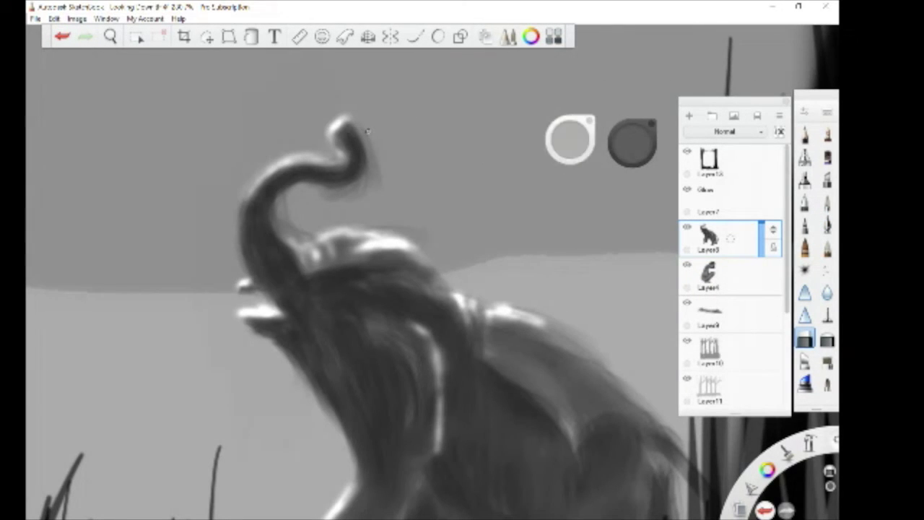
{"action": "mouse_move", "coordinate": [362, 117]}
{"action": "left_mouse_down"}
{"action": "mouse_move", "coordinate": [379, 177]}
{"action": "mouse_move", "coordinate": [338, 198]}
{"action": "left_mouse_up"}
{"action": "left_click_drag", "start_coordinate": [373, 174], "coordinate": [343, 197]}
{"action": "mouse_move", "coordinate": [368, 164]}
{"action": "left_mouse_down"}
{"action": "mouse_move", "coordinate": [339, 194]}
{"action": "mouse_move", "coordinate": [307, 195]}
{"action": "left_mouse_up"}
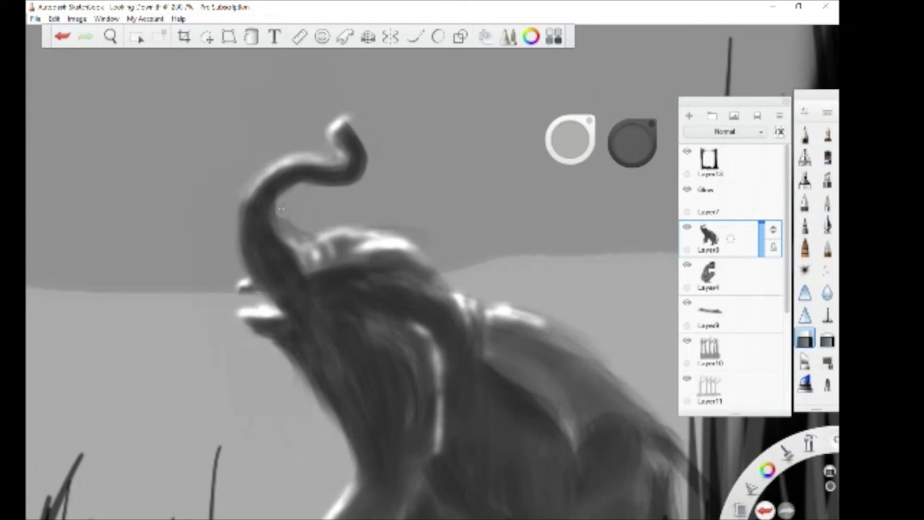
{"action": "left_click_drag", "start_coordinate": [367, 223], "coordinate": [387, 226]}
{"action": "scroll", "coordinate": [260, 445], "scroll_direction": "down", "scroll_amount": 3}
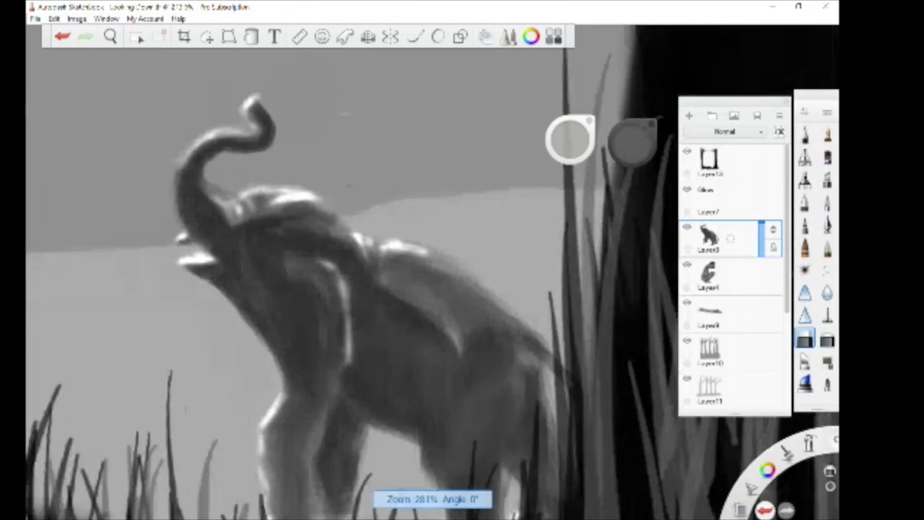
- Clean up the elephant's silhouette along its back by erasing the blurred paint spilling past the edge
{"action": "scroll", "coordinate": [292, 223], "scroll_direction": "up", "scroll_amount": 5}
{"action": "left_click_drag", "start_coordinate": [293, 223], "coordinate": [379, 212]}
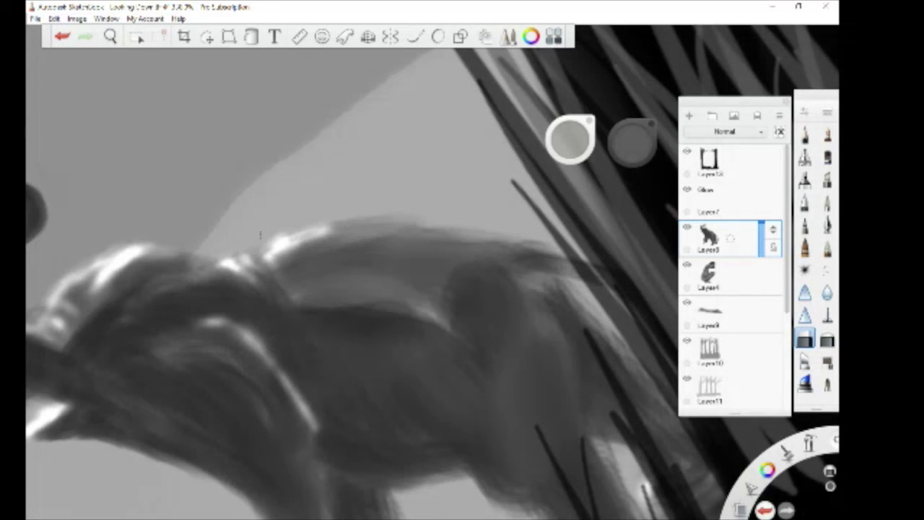
{"action": "scroll", "coordinate": [260, 234], "scroll_direction": "down", "scroll_amount": 5}
{"action": "scroll", "coordinate": [442, 283], "scroll_direction": "up", "scroll_amount": 5}
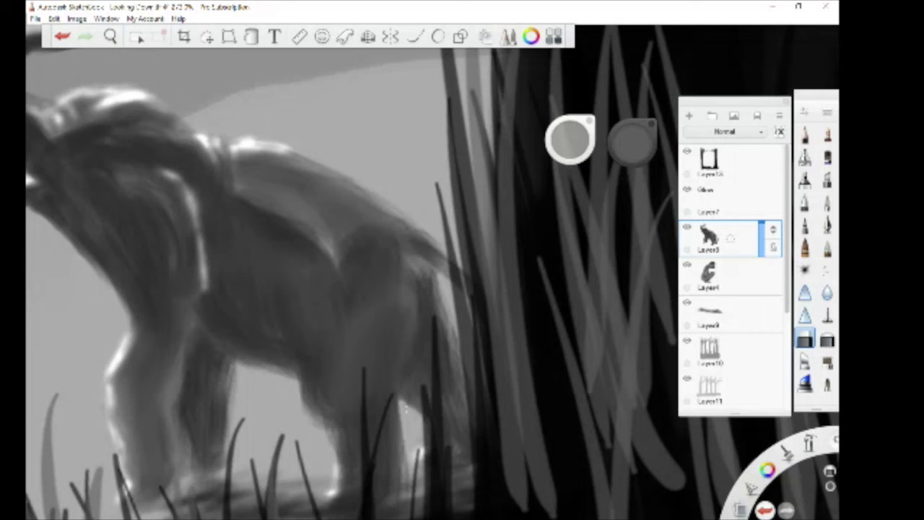
{"action": "scroll", "coordinate": [415, 460], "scroll_direction": "up", "scroll_amount": 1}
{"action": "scroll", "coordinate": [491, 382], "scroll_direction": "down", "scroll_amount": 10}
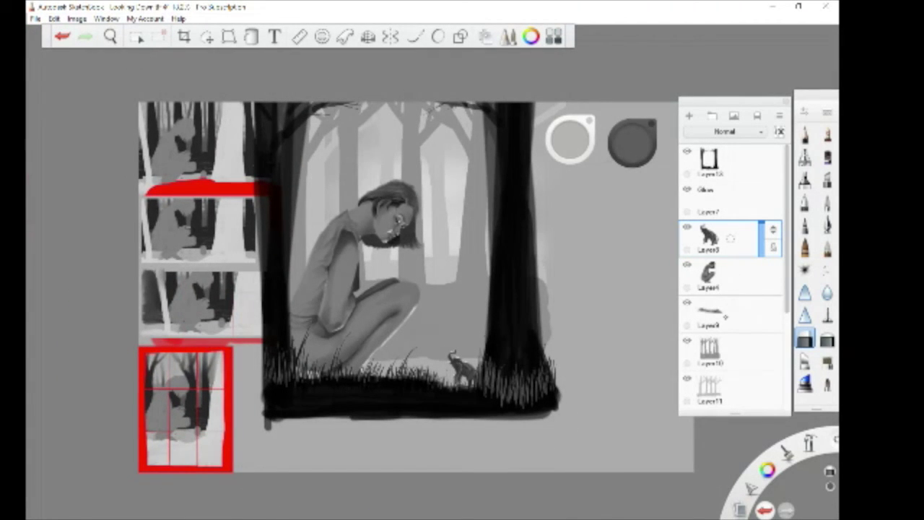
- Add a new layer directly above the background trees layer and set its blending to Overlay
{"action": "left_click", "coordinate": [728, 348]}
{"action": "left_click_drag", "start_coordinate": [731, 350], "coordinate": [736, 315]}
{"action": "left_click", "coordinate": [761, 132]}
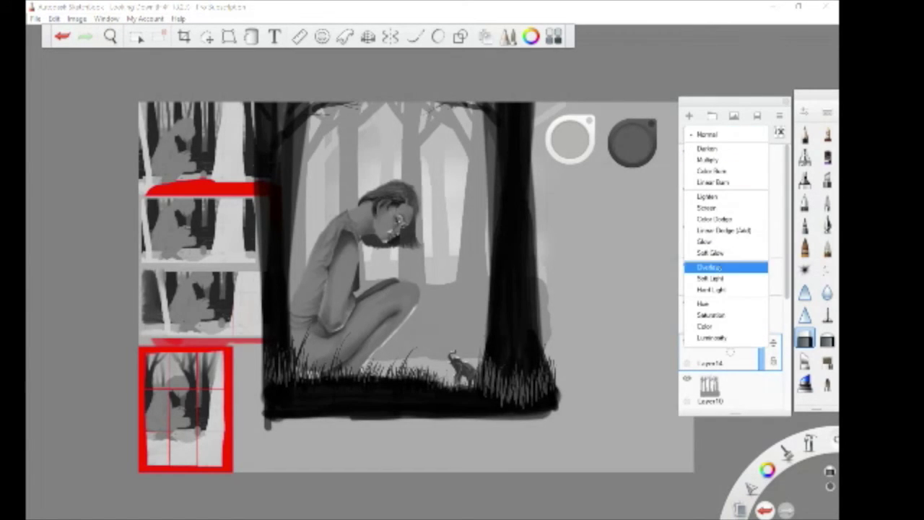
{"action": "left_click", "coordinate": [711, 267]}
- Scatter a speckled texture over the background trees and ground, using a sampled near-black and white
{"action": "left_click", "coordinate": [827, 271]}
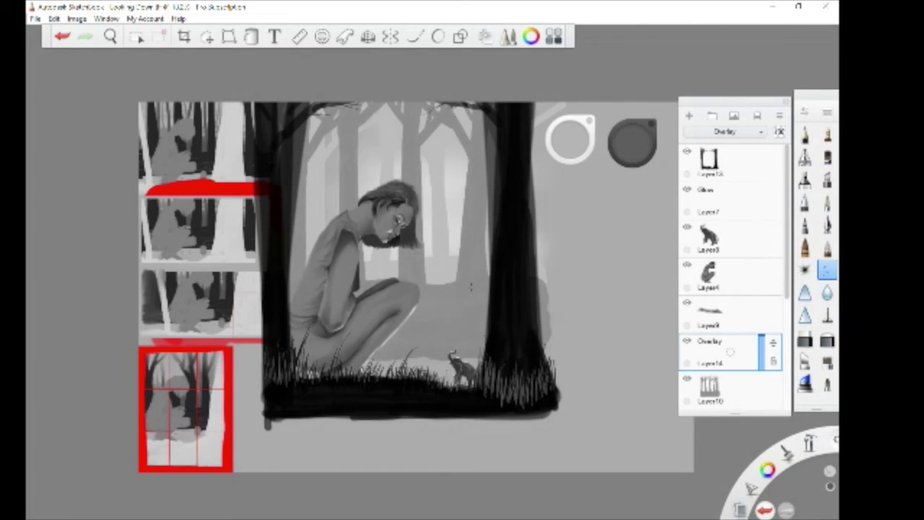
{"action": "left_click", "coordinate": [418, 349], "text": "alt"}
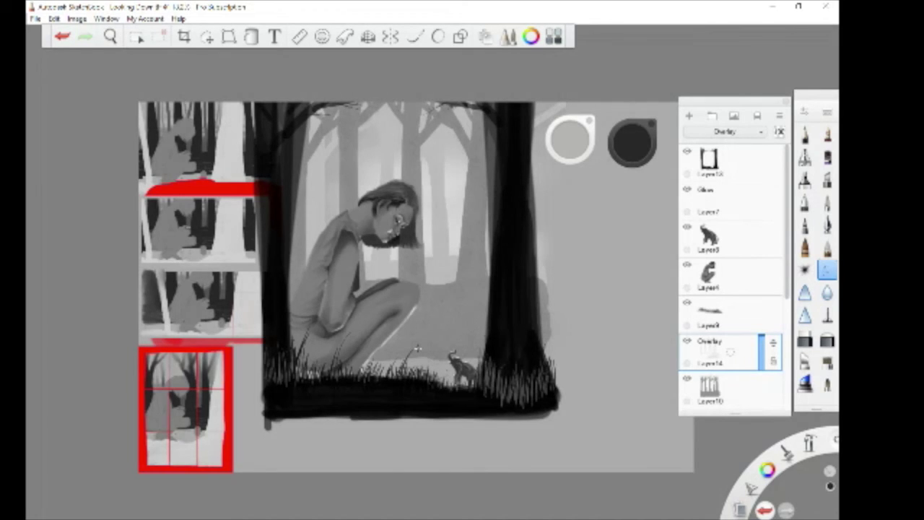
{"action": "scroll", "coordinate": [433, 361], "scroll_direction": "up", "scroll_amount": 4}
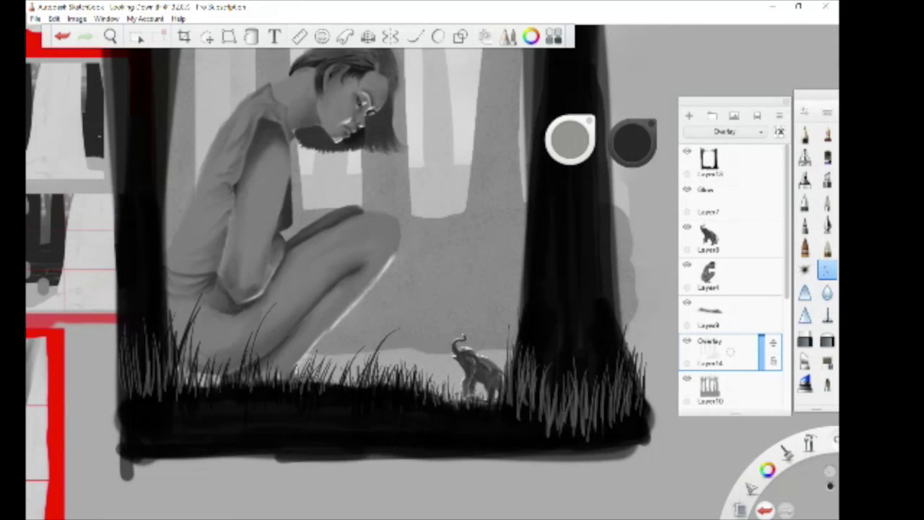
{"action": "left_click_drag", "start_coordinate": [632, 143], "coordinate": [631, 79]}
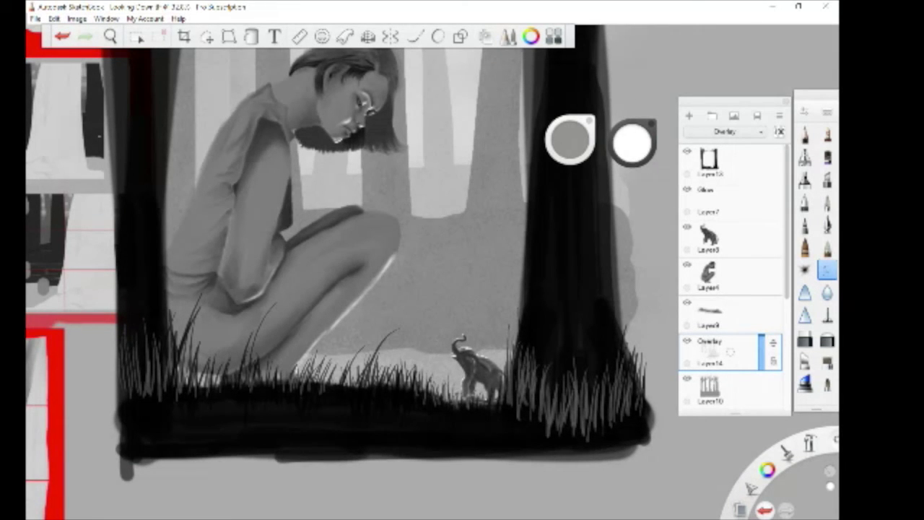
{"action": "scroll", "coordinate": [463, 325], "scroll_direction": "down", "scroll_amount": 4}
{"action": "scroll", "coordinate": [462, 324], "scroll_direction": "up", "scroll_amount": 7}
{"action": "scroll", "coordinate": [462, 325], "scroll_direction": "down", "scroll_amount": 4}
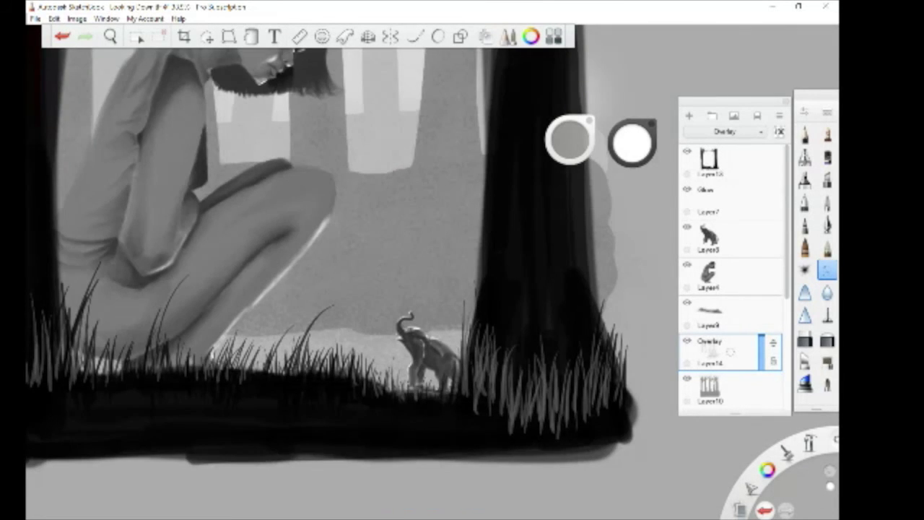
- Duplicate the elephant's layer and merge the copies into the original to make the elephant darker and more solid
{"action": "scroll", "coordinate": [426, 347], "scroll_direction": "up", "scroll_amount": 5}
{"action": "left_click", "coordinate": [729, 238]}
{"action": "left_click_drag", "start_coordinate": [730, 238], "coordinate": [707, 216]}
{"action": "left_click_drag", "start_coordinate": [730, 239], "coordinate": [706, 214]}
{"action": "key", "text": "ctrl+e"}
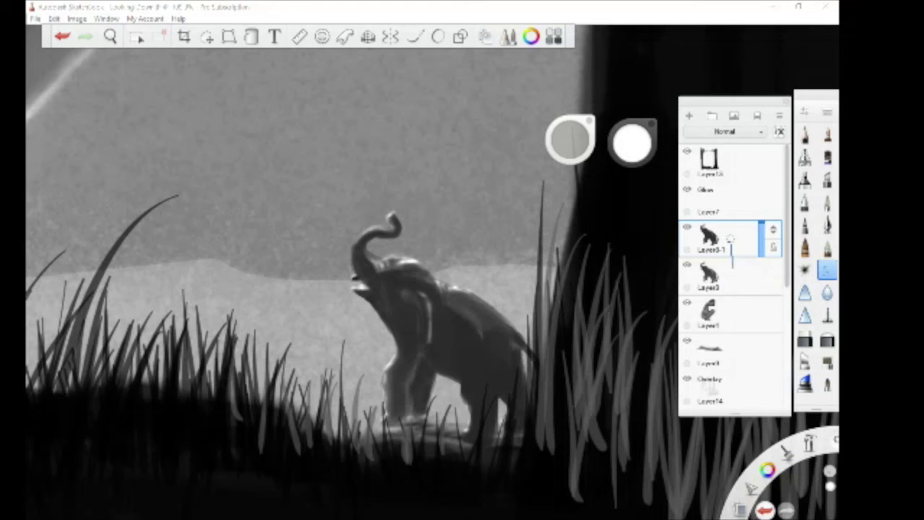
{"action": "key", "text": "ctrl+e"}
{"action": "scroll", "coordinate": [443, 282], "scroll_direction": "down", "scroll_amount": 5}
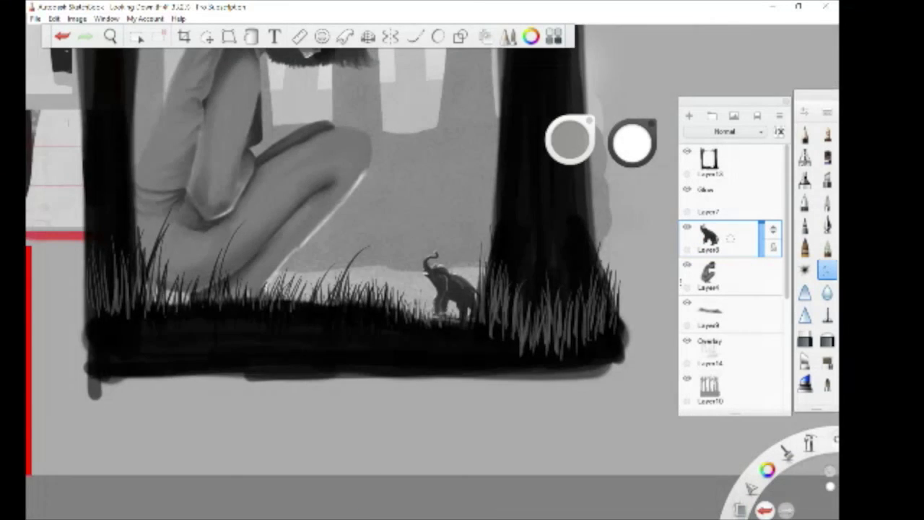
- Airbrush white highlights across the crown, back and front of the woman's hair on the Glow layer
{"action": "scroll", "coordinate": [325, 130], "scroll_direction": "up", "scroll_amount": 5}
{"action": "left_click", "coordinate": [730, 201]}
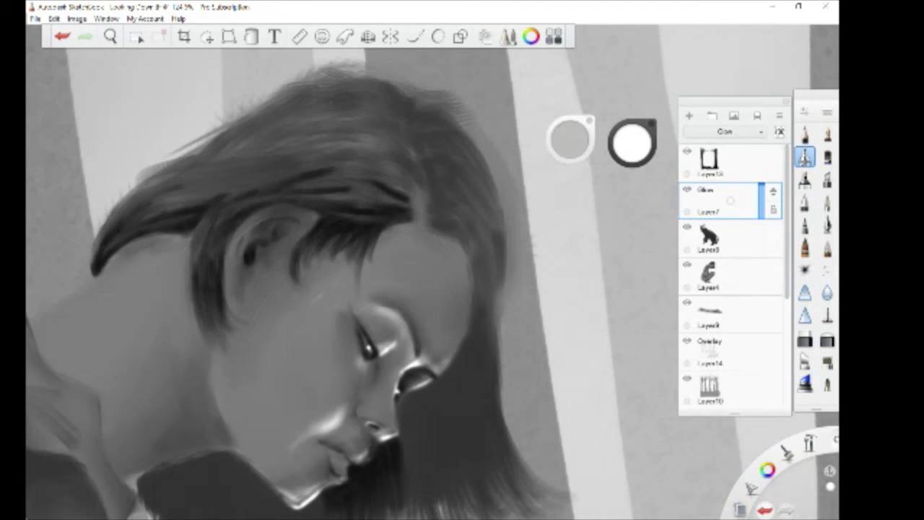
{"action": "mouse_move", "coordinate": [494, 215]}
{"action": "left_mouse_down"}
{"action": "mouse_move", "coordinate": [470, 233]}
{"action": "mouse_move", "coordinate": [500, 194]}
{"action": "left_mouse_up"}
{"action": "left_click_drag", "start_coordinate": [368, 80], "coordinate": [368, 108]}
{"action": "mouse_move", "coordinate": [261, 136]}
{"action": "left_mouse_down"}
{"action": "mouse_move", "coordinate": [230, 153]}
{"action": "mouse_move", "coordinate": [259, 135]}
{"action": "left_mouse_up"}
{"action": "left_click_drag", "start_coordinate": [153, 176], "coordinate": [175, 225]}
{"action": "mouse_move", "coordinate": [170, 212]}
{"action": "left_mouse_down"}
{"action": "mouse_move", "coordinate": [154, 178]}
{"action": "mouse_move", "coordinate": [173, 223]}
{"action": "mouse_move", "coordinate": [158, 182]}
{"action": "left_mouse_up"}
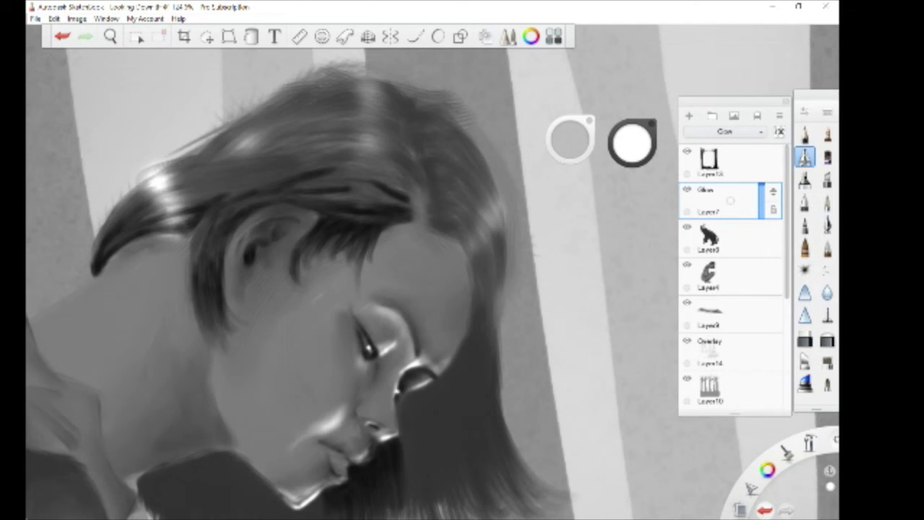
{"action": "left_click_drag", "start_coordinate": [239, 148], "coordinate": [258, 135]}
{"action": "left_click_drag", "start_coordinate": [368, 85], "coordinate": [368, 112]}
{"action": "mouse_move", "coordinate": [367, 111]}
{"action": "left_mouse_down"}
{"action": "mouse_move", "coordinate": [361, 143]}
{"action": "mouse_move", "coordinate": [378, 141]}
{"action": "left_mouse_up"}
{"action": "mouse_move", "coordinate": [473, 238]}
{"action": "left_mouse_down"}
{"action": "mouse_move", "coordinate": [497, 212]}
{"action": "mouse_move", "coordinate": [495, 190]}
{"action": "left_mouse_up"}
{"action": "mouse_move", "coordinate": [495, 191]}
{"action": "left_mouse_down"}
{"action": "mouse_move", "coordinate": [469, 237]}
{"action": "mouse_move", "coordinate": [496, 196]}
{"action": "mouse_move", "coordinate": [509, 221]}
{"action": "left_mouse_up"}
- Trim the hair highlights where they spill over the head's outer edge with the soft eraser
{"action": "left_click", "coordinate": [827, 339]}
{"action": "left_click_drag", "start_coordinate": [377, 77], "coordinate": [359, 80]}
{"action": "left_click_drag", "start_coordinate": [166, 162], "coordinate": [140, 182]}
{"action": "scroll", "coordinate": [476, 130], "scroll_direction": "down", "scroll_amount": 7}
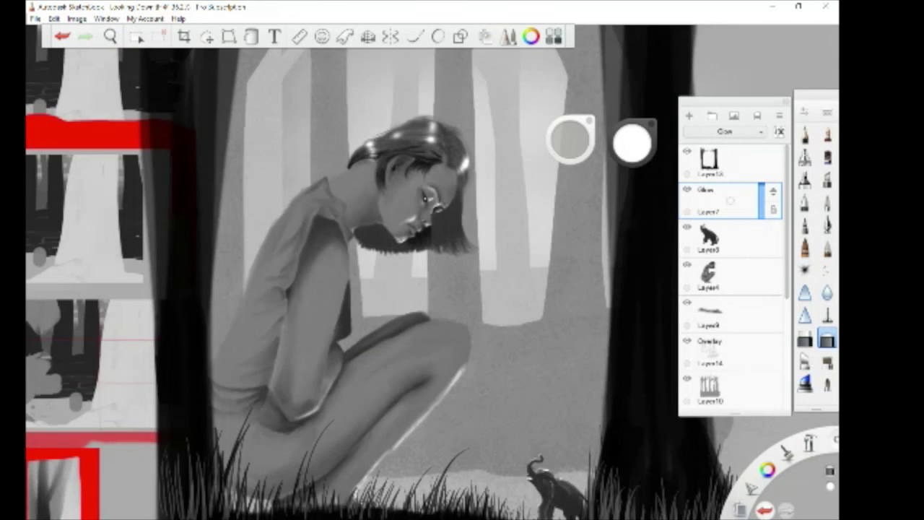
- Paint a soft dark contour on the woman's layer from her elbow down across the thighs to the grass
{"action": "scroll", "coordinate": [476, 310], "scroll_direction": "up", "scroll_amount": 2}
{"action": "left_click", "coordinate": [730, 276]}
{"action": "scroll", "coordinate": [303, 433], "scroll_direction": "up", "scroll_amount": 3}
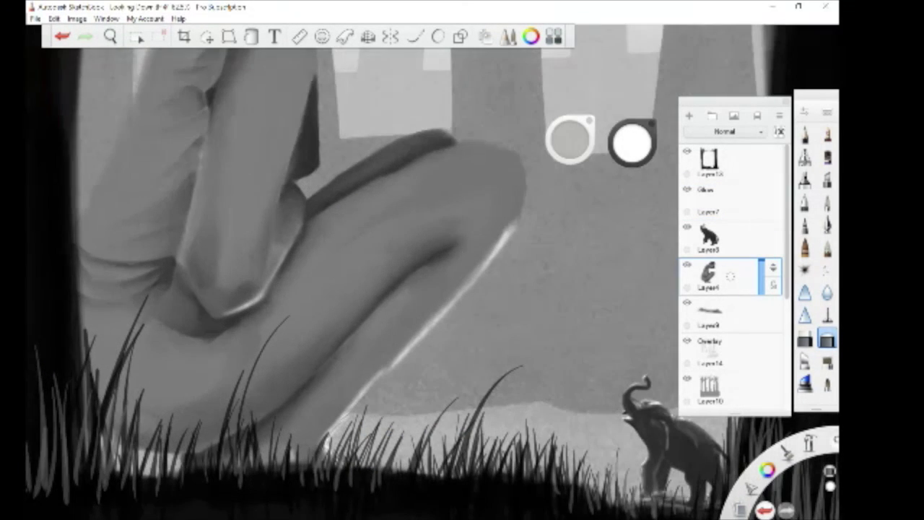
{"action": "left_click", "coordinate": [805, 156]}
{"action": "scroll", "coordinate": [470, 217], "scroll_direction": "down", "scroll_amount": 2}
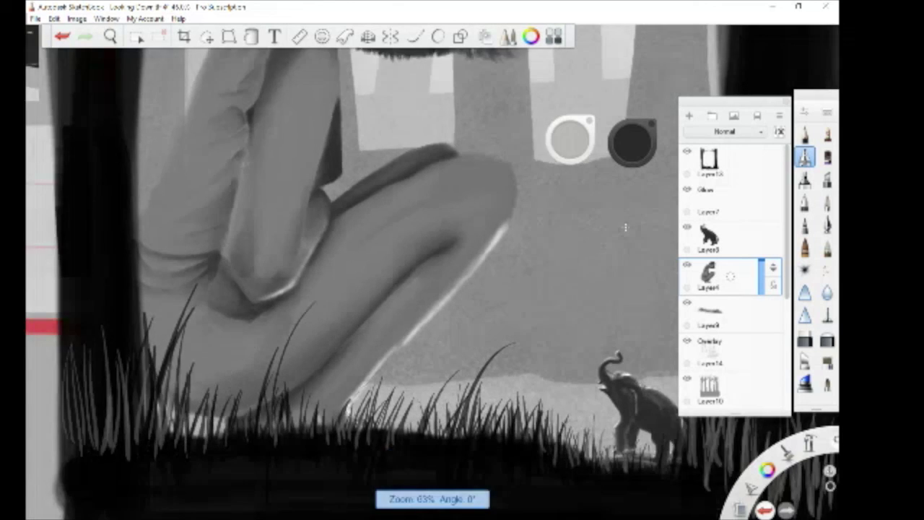
{"action": "scroll", "coordinate": [404, 187], "scroll_direction": "up", "scroll_amount": 2}
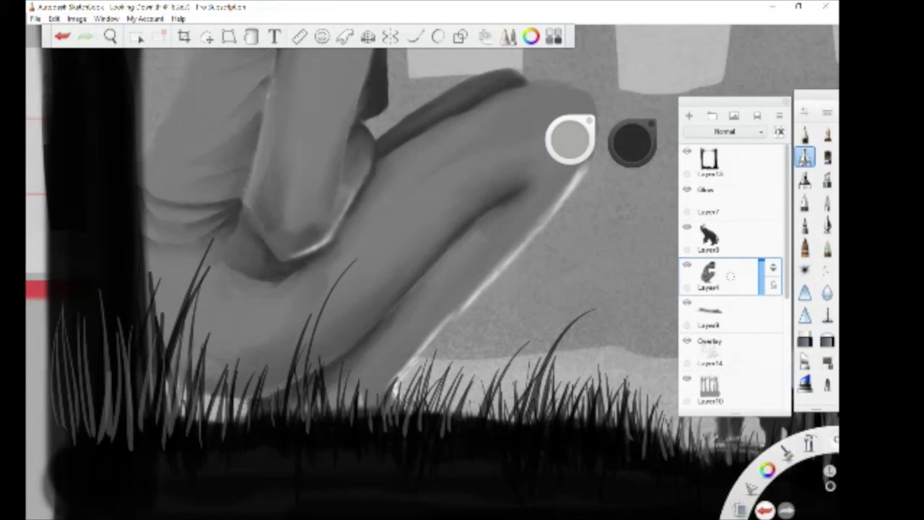
{"action": "left_click", "coordinate": [827, 361]}
{"action": "left_click_drag", "start_coordinate": [378, 171], "coordinate": [364, 242]}
{"action": "mouse_move", "coordinate": [371, 204]}
{"action": "left_mouse_down"}
{"action": "mouse_move", "coordinate": [348, 334]}
{"action": "mouse_move", "coordinate": [322, 365]}
{"action": "left_mouse_up"}
{"action": "left_click_drag", "start_coordinate": [355, 258], "coordinate": [346, 306]}
{"action": "left_click_drag", "start_coordinate": [370, 181], "coordinate": [341, 342]}
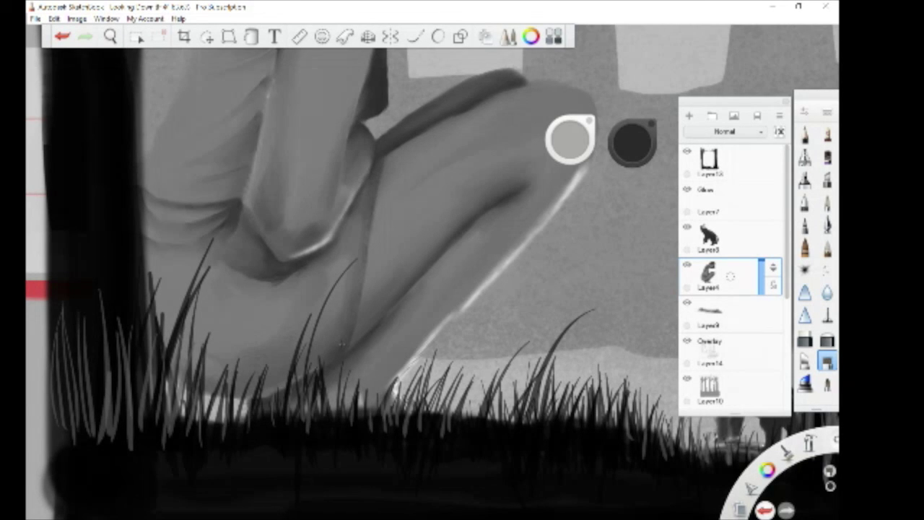
{"action": "scroll", "coordinate": [498, 269], "scroll_direction": "down", "scroll_amount": 3}
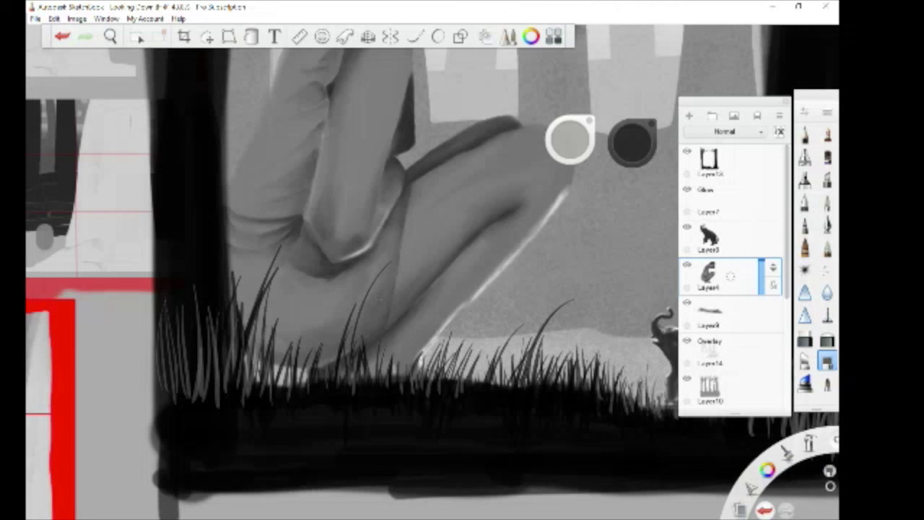
{"action": "left_click_drag", "start_coordinate": [393, 246], "coordinate": [379, 286]}
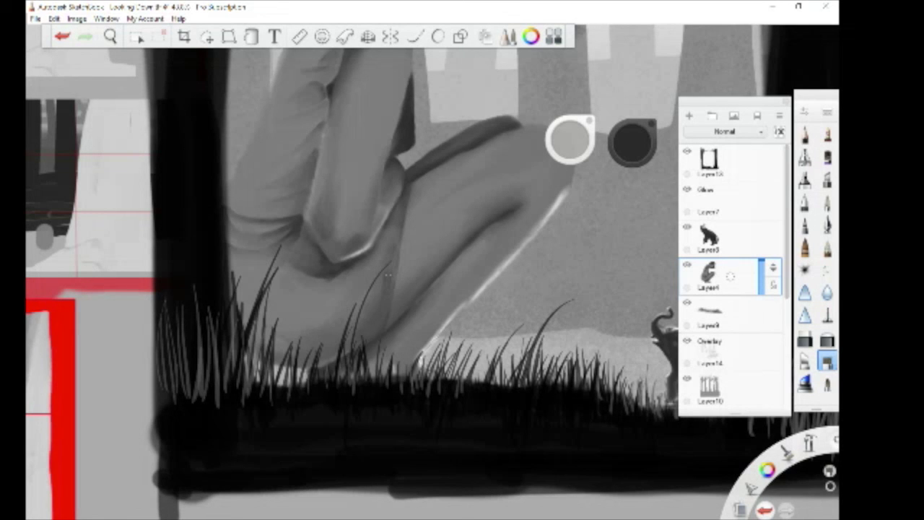
{"action": "scroll", "coordinate": [460, 260], "scroll_direction": "down", "scroll_amount": 5}
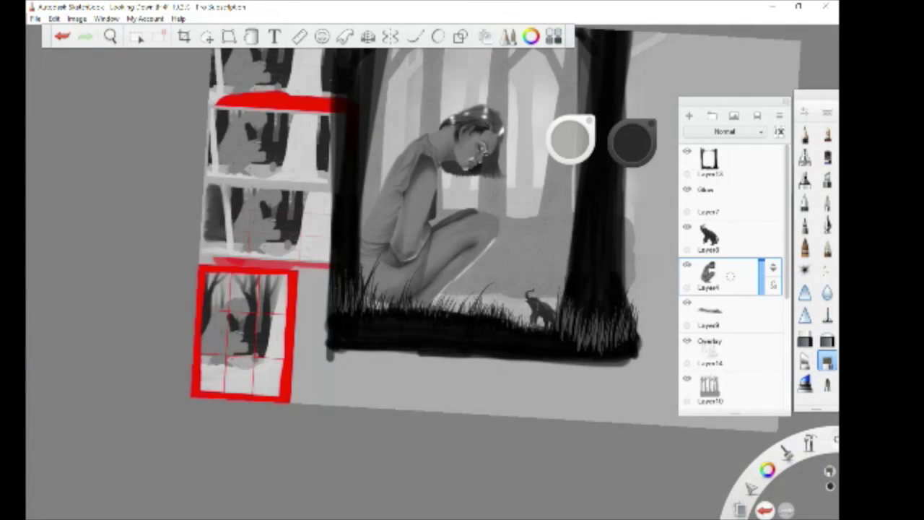
- Save the painting under its current file name
{"action": "scroll", "coordinate": [460, 260], "scroll_direction": "down", "scroll_amount": 1}
{"action": "left_click", "coordinate": [36, 18]}
{"action": "left_click", "coordinate": [54, 85]}
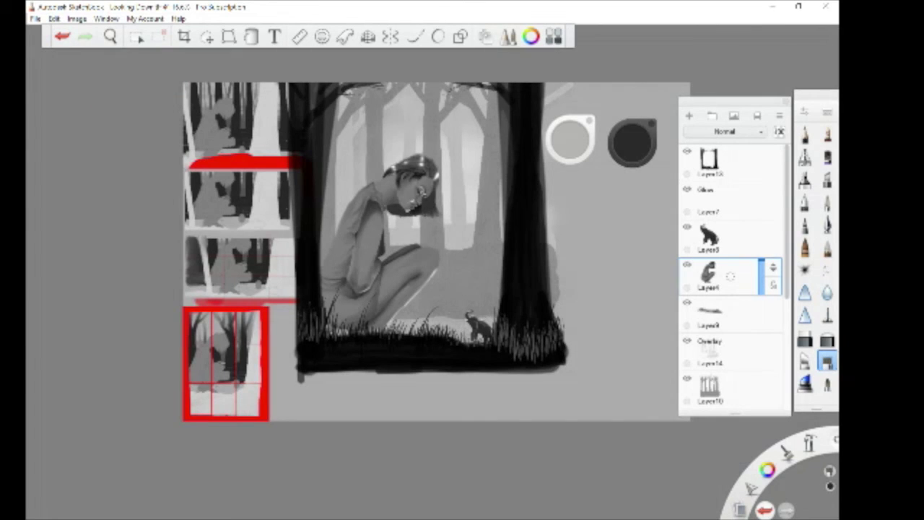
{"action": "key", "text": "ctrl+s"}
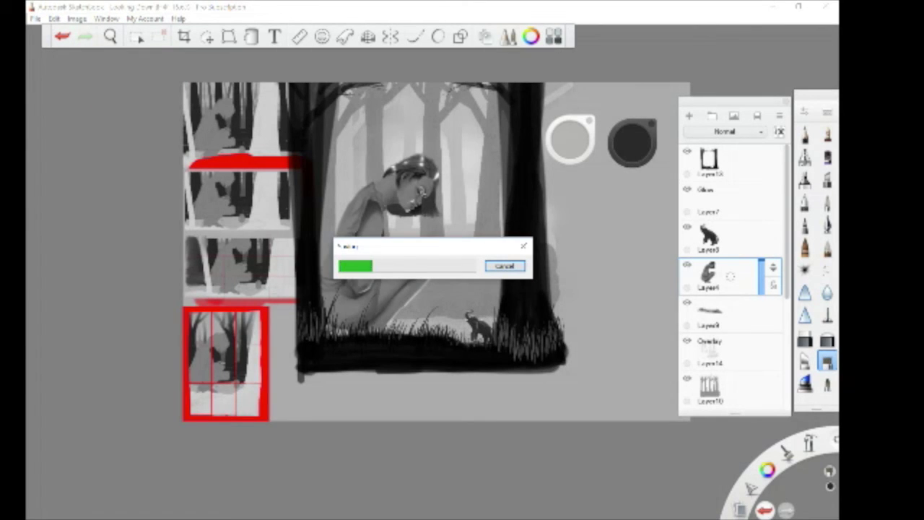
{"action": "left_click_drag", "start_coordinate": [383, 249], "coordinate": [303, 390]}
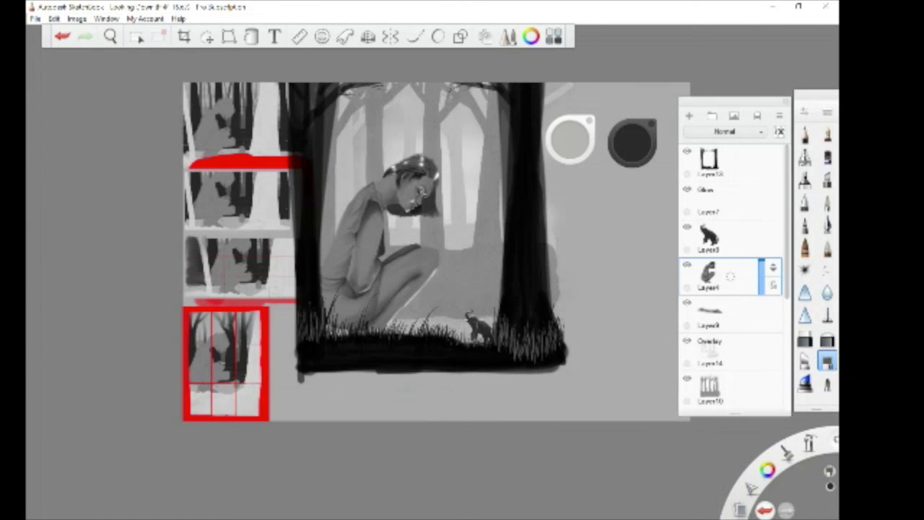
- Crop the canvas to a rectangular selection around the framed forest scene, excluding the thumbnails and ragged outer edges
{"action": "left_click", "coordinate": [136, 36]}
{"action": "left_click", "coordinate": [202, 60]}
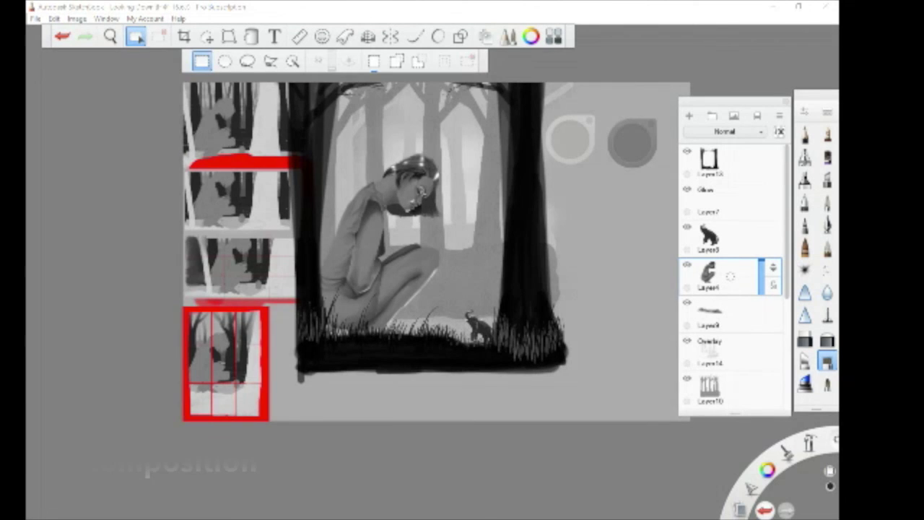
{"action": "left_click_drag", "start_coordinate": [546, 270], "coordinate": [510, 327]}
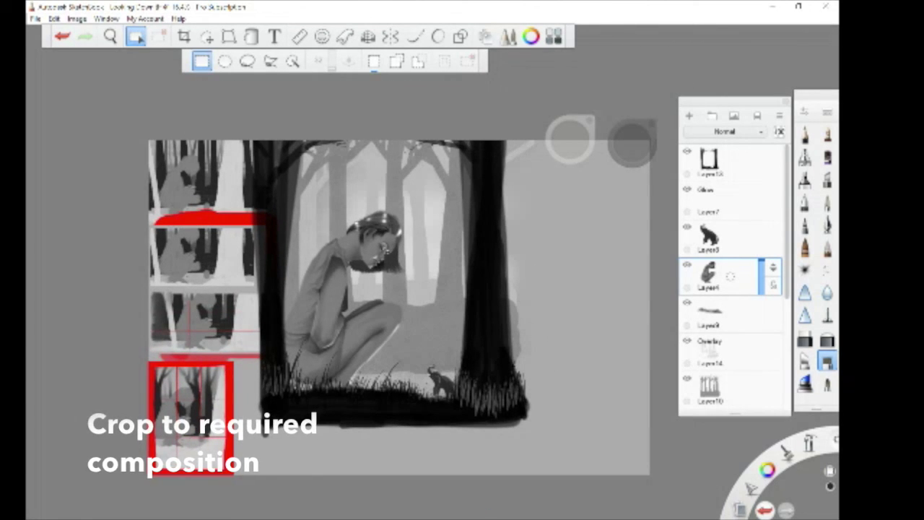
{"action": "left_click_drag", "start_coordinate": [515, 410], "coordinate": [263, 140]}
{"action": "left_click", "coordinate": [76, 19]}
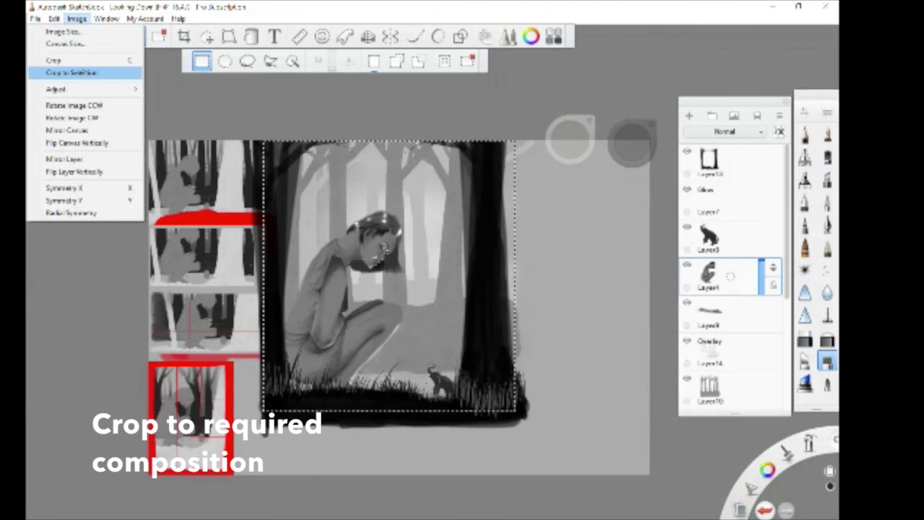
{"action": "left_click", "coordinate": [85, 71]}
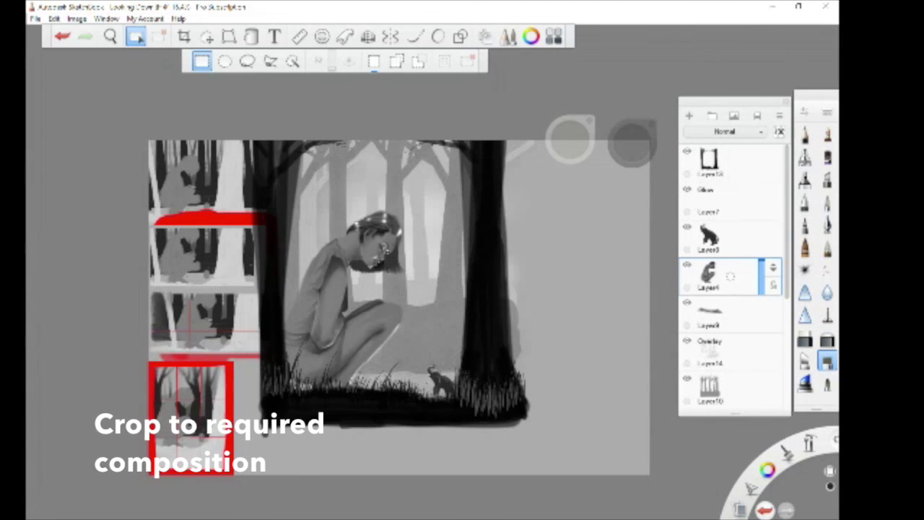
- Save the cropped painting as a new file named Looking Down Looking Up
{"action": "left_click", "coordinate": [35, 19]}
{"action": "left_click", "coordinate": [62, 96]}
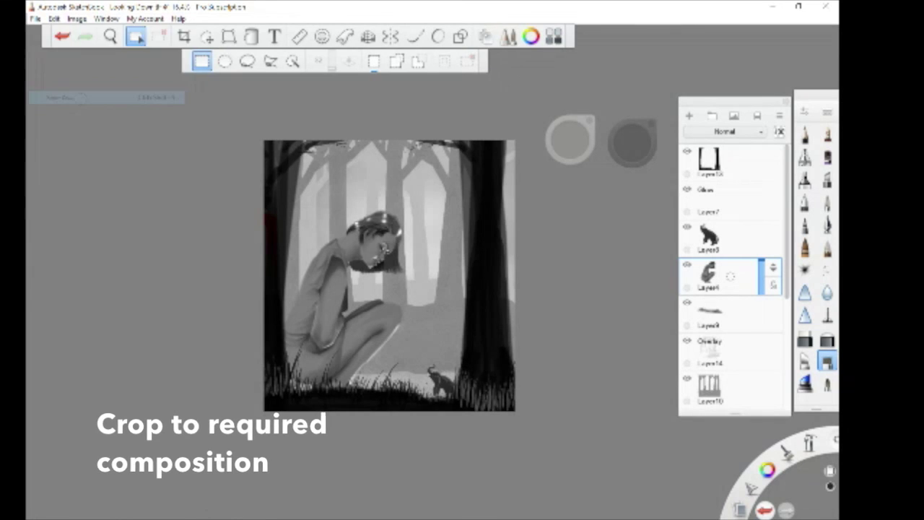
{"action": "left_click", "coordinate": [153, 248]}
{"action": "key", "text": "BackSpace"}
{"action": "type", "text": "Final"}
{"action": "key", "text": "BackSpace"}
{"action": "key", "text": "BackSpace"}
{"action": "key", "text": "BackSpace"}
{"action": "key", "text": "BackSpace"}
{"action": "key", "text": "BackSpace"}
{"action": "type", "text": "Looks"}
{"action": "left_click", "coordinate": [469, 287]}
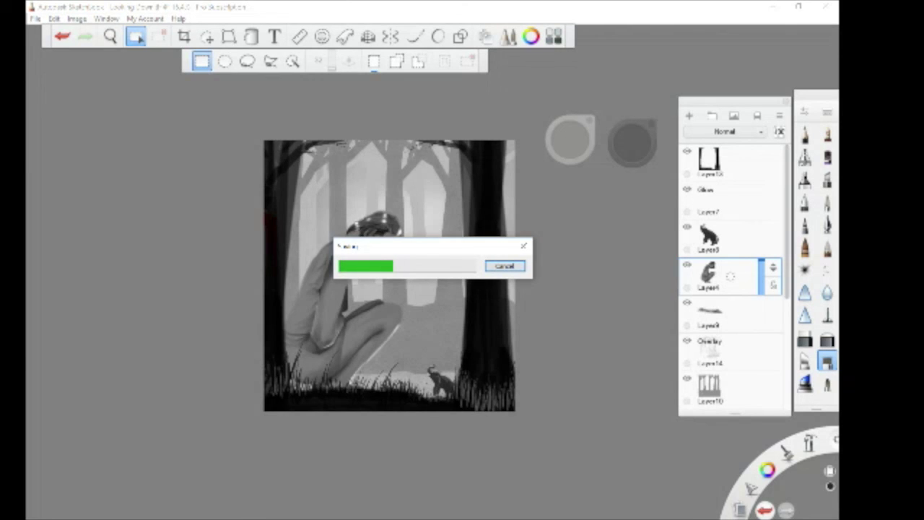
- Add a new layer above all the others and set up an inking brush with a near-white colour
{"action": "left_click", "coordinate": [738, 165]}
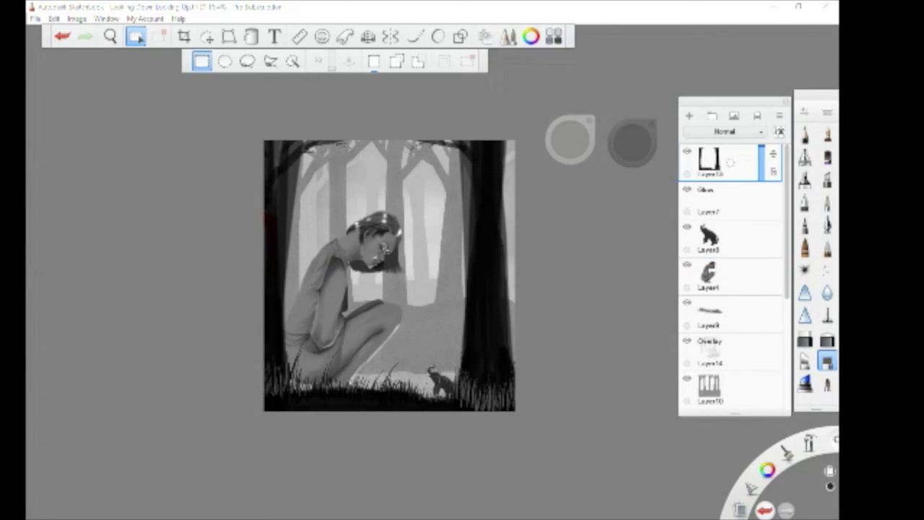
{"action": "left_click", "coordinate": [828, 226]}
{"action": "left_click", "coordinate": [692, 117]}
{"action": "left_click", "coordinate": [632, 143]}
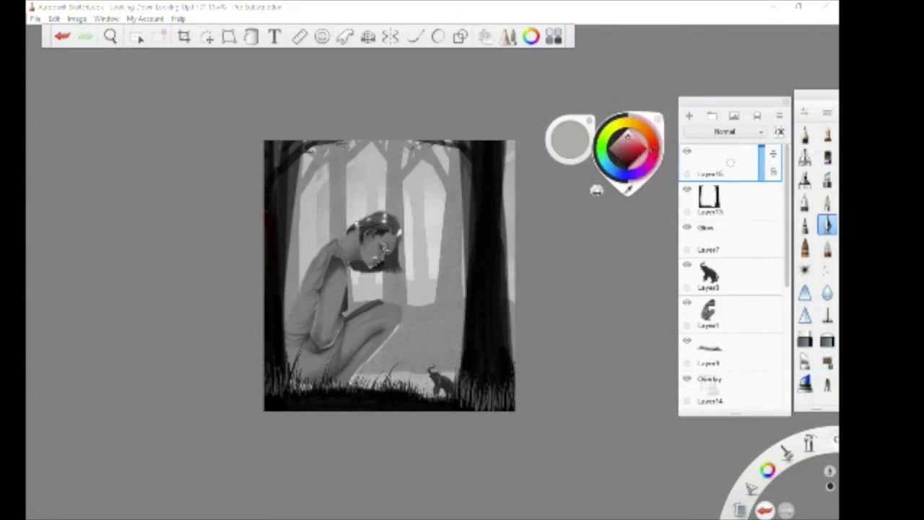
{"action": "left_click", "coordinate": [623, 135]}
{"action": "scroll", "coordinate": [390, 274], "scroll_direction": "up", "scroll_amount": 5}
{"action": "scroll", "coordinate": [596, 190], "scroll_direction": "up", "scroll_amount": 3}
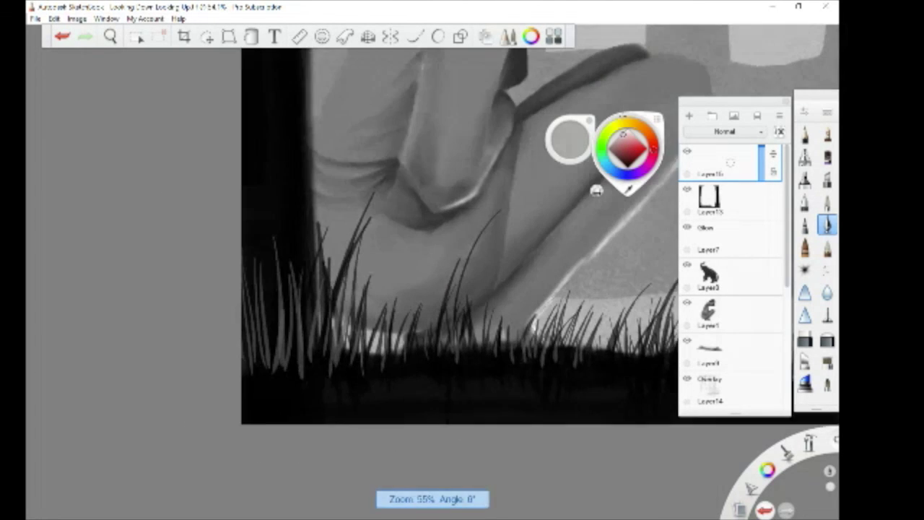
- Handwrite the artist's signature, an underline, the title Looking Down Looking Up and a small line beneath in the black ground's lower corner
{"action": "left_click_drag", "start_coordinate": [296, 394], "coordinate": [452, 395]}
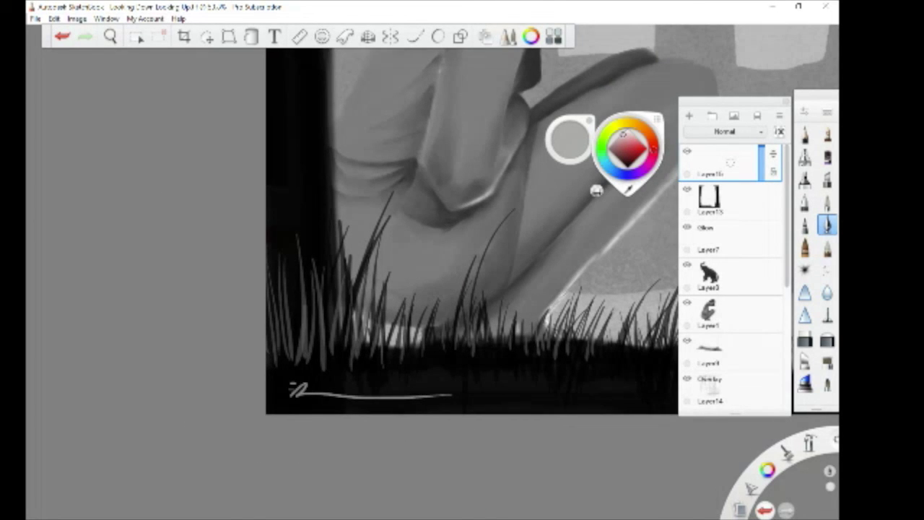
{"action": "left_click_drag", "start_coordinate": [324, 382], "coordinate": [326, 383]}
{"action": "left_click_drag", "start_coordinate": [332, 382], "coordinate": [333, 383]}
{"action": "left_click_drag", "start_coordinate": [337, 378], "coordinate": [343, 387]}
{"action": "left_click_drag", "start_coordinate": [346, 382], "coordinate": [351, 387]}
{"action": "mouse_move", "coordinate": [356, 382]}
{"action": "left_mouse_down"}
{"action": "mouse_move", "coordinate": [351, 392]}
{"action": "mouse_move", "coordinate": [453, 383]}
{"action": "left_mouse_up"}
{"action": "left_click_drag", "start_coordinate": [344, 406], "coordinate": [451, 407]}
{"action": "scroll", "coordinate": [433, 289], "scroll_direction": "down", "scroll_amount": 5}
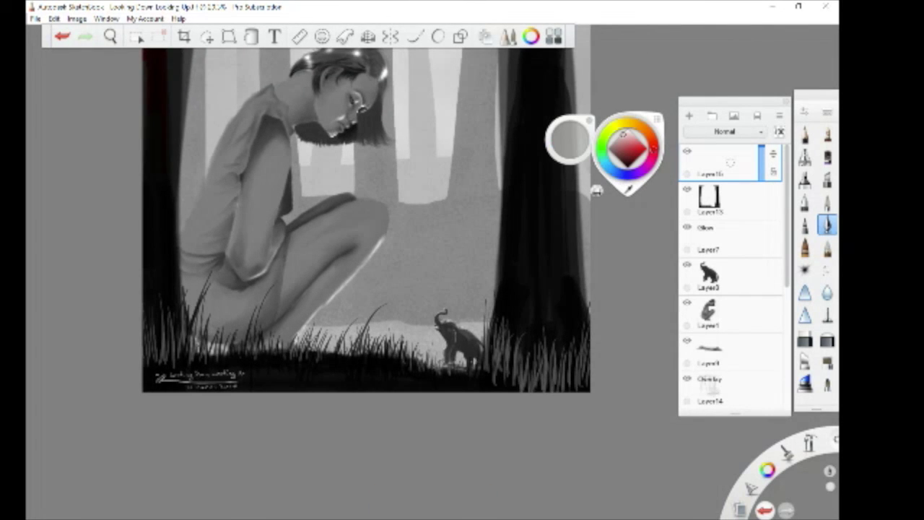